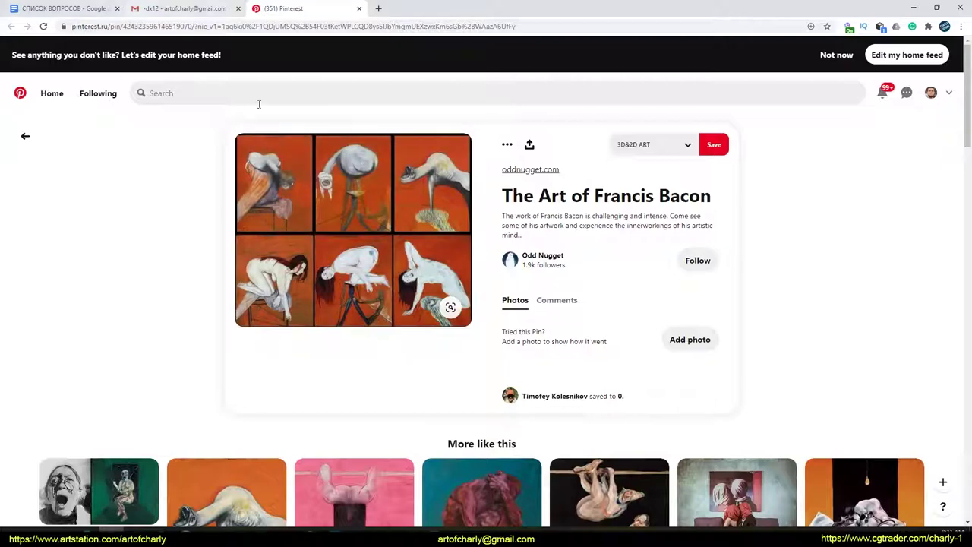
Step: Open a new browser tab ready for a web search
click(378, 8)
click(157, 25)
text(пщщплу)
key(BackSpace)
key(BackSpace)
key(BackSpace)
key(BackSpace)
key(BackSpace)
key(BackSpace)
text(google)
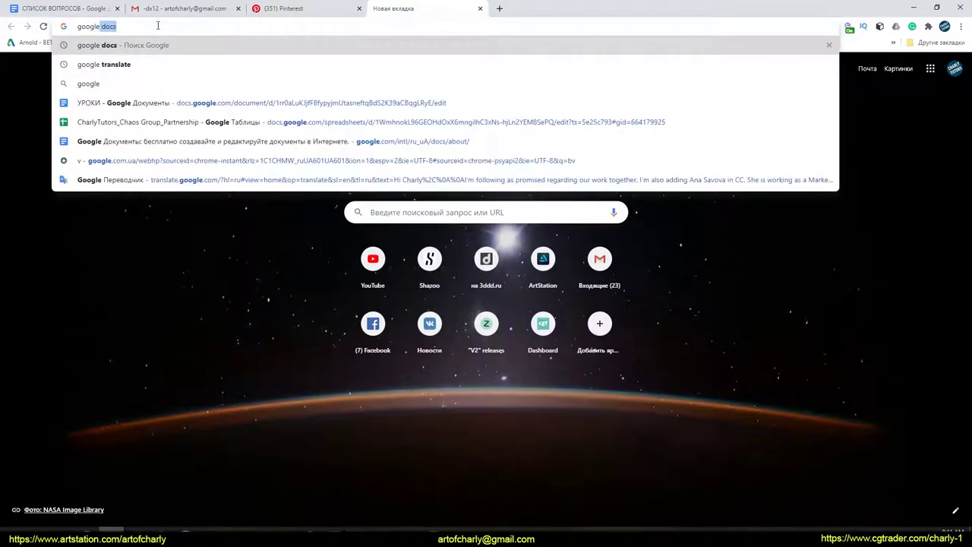
key(BackSpace)
key(BackSpace)
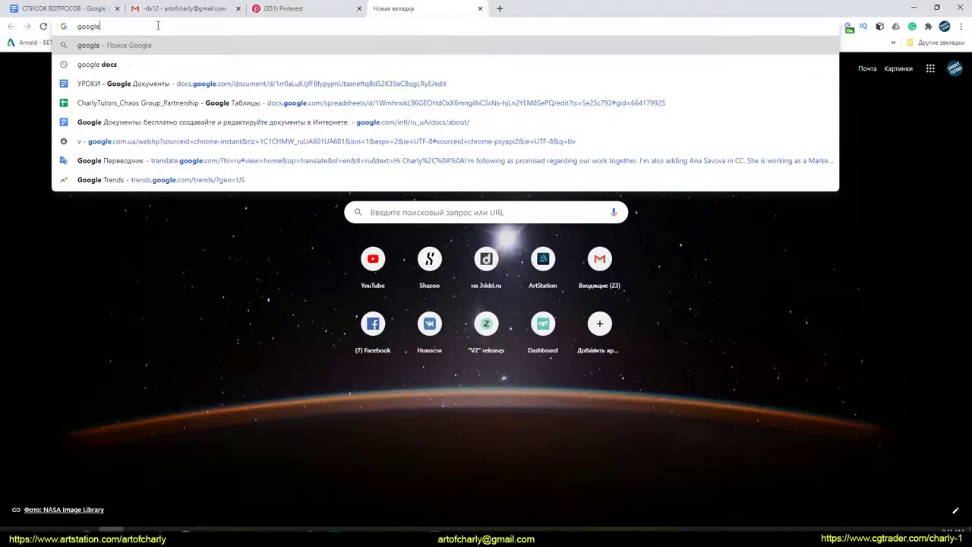
key(BackSpace)
key(BackSpace)
key(BackSpace)
key(BackSpace)
key(BackSpace)
key(BackSpace)
Step: Search Google for "фото девушки" and show the image results
text(фото девушки)
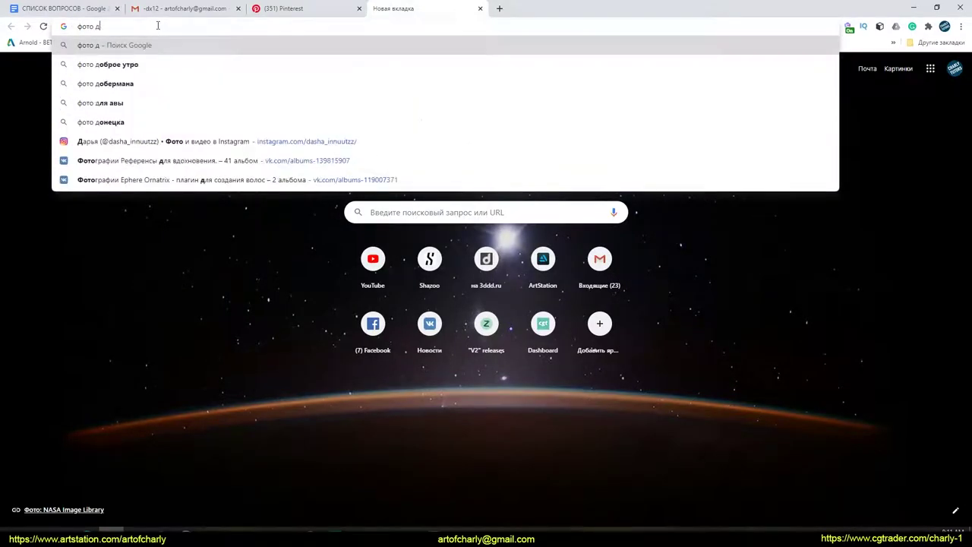
key(BackSpace)
key(BackSpace)
key(BackSpace)
key(BackSpace)
key(BackSpace)
key(BackSpace)
text(евущки)
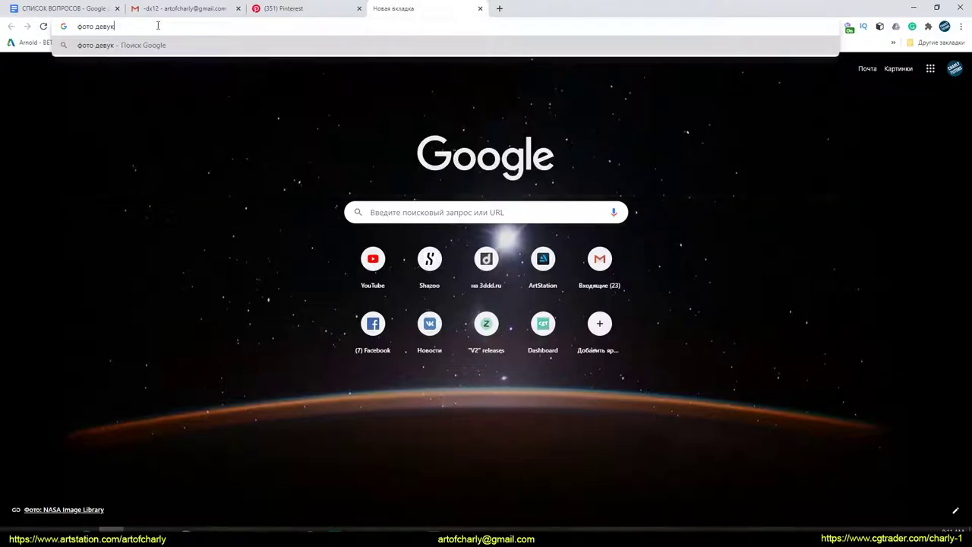
key(Return)
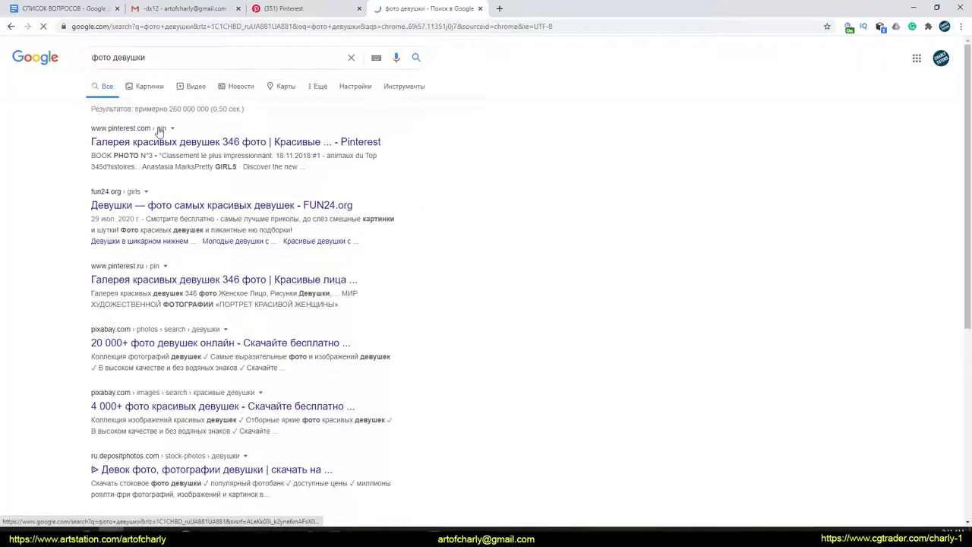
click(150, 87)
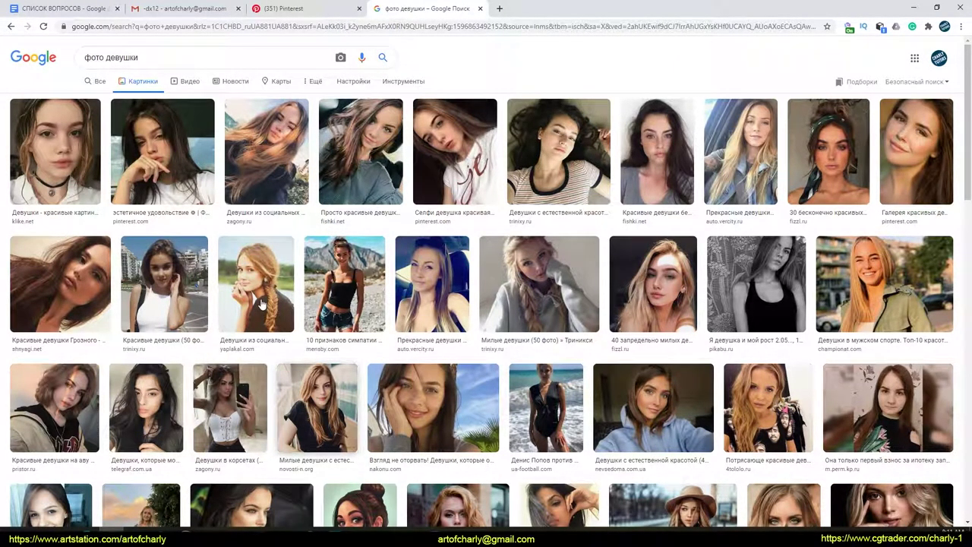
Step: Save the photo of the woman in a black top before mountains into the DESCTOP folder as 10-priznakov-simpatii-devushki-k-muzhchine-01.jpg
click(368, 290)
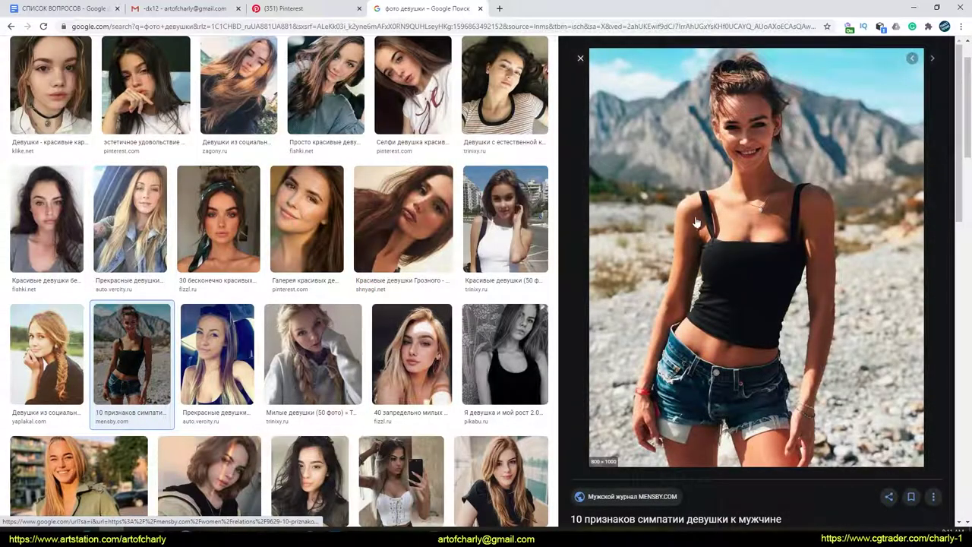
right_click(694, 219)
click(759, 322)
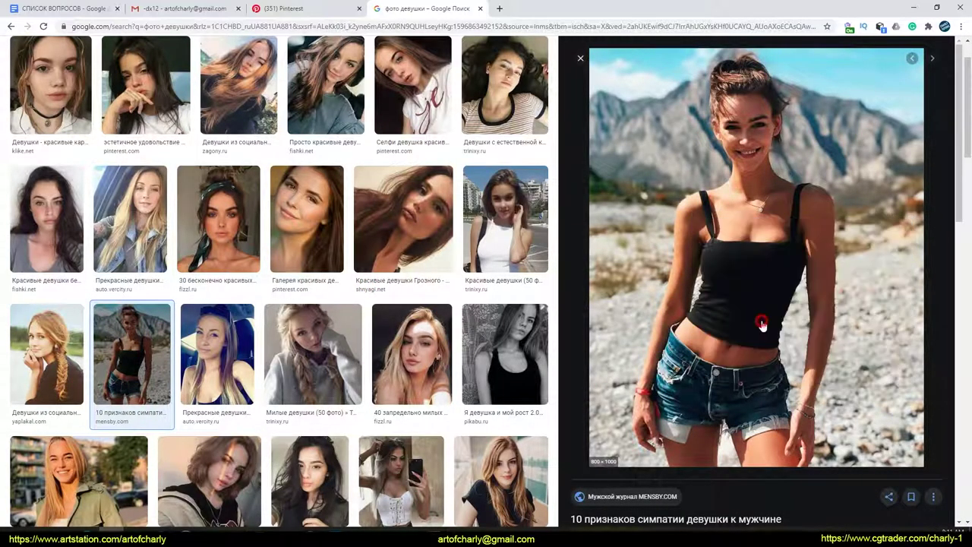
click(42, 140)
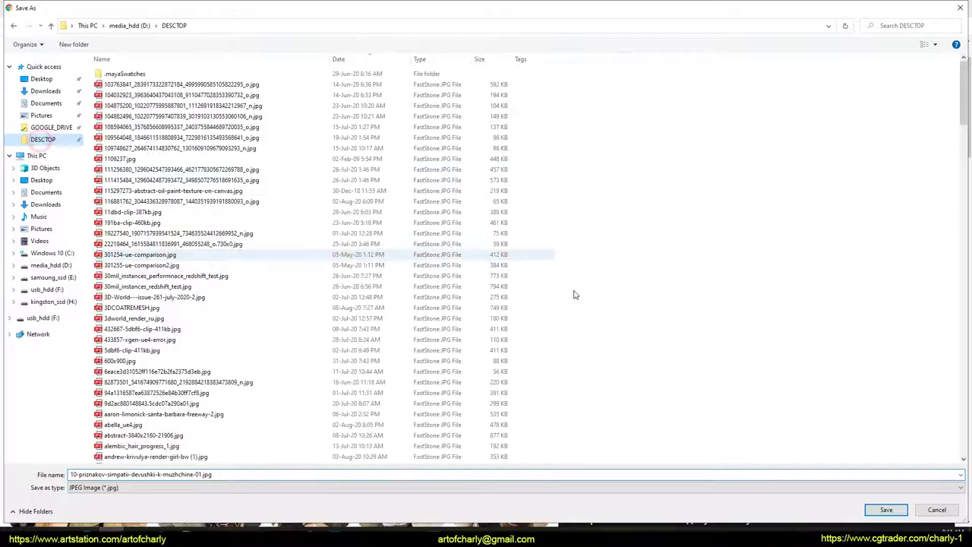
click(883, 510)
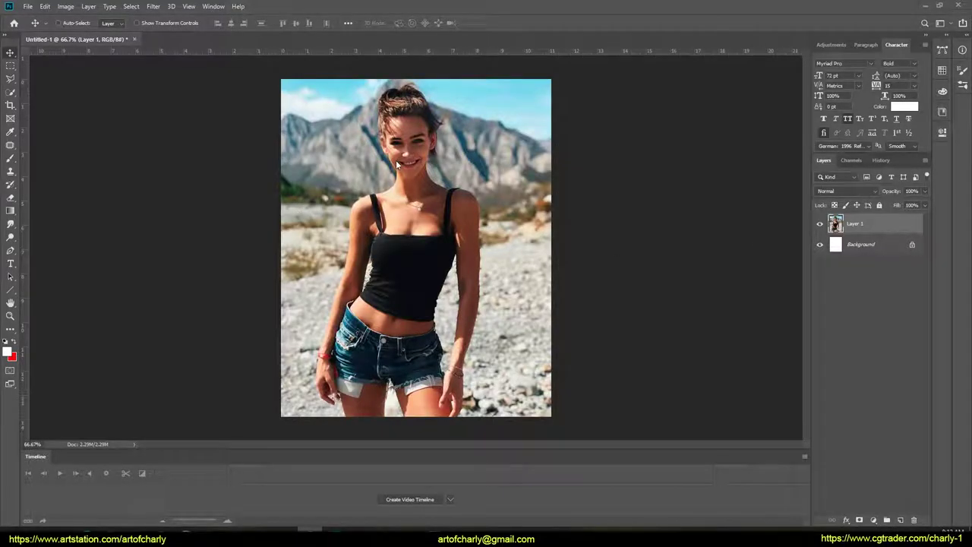
Step: Try two freehand Brush tool strokes over the photo in Photoshop and undo each one
click(568, 264)
click(11, 157)
drag(482, 152, 486, 222)
key(ctrl+z)
drag(414, 168, 505, 245)
key(ctrl+z)
Step: Open the photo layer in the Xycod PhotoDonut filter and switch to its painting workspace
click(156, 7)
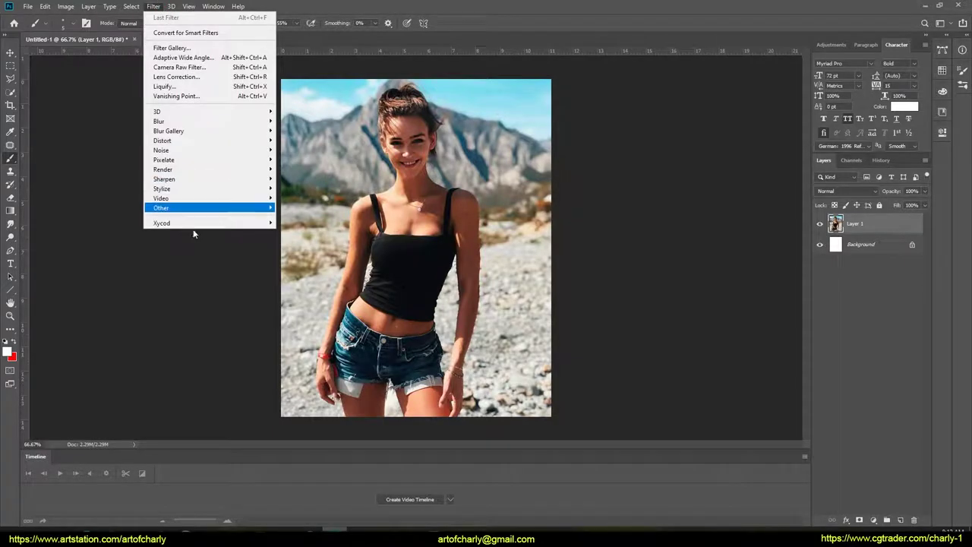
mouse_move(185, 222)
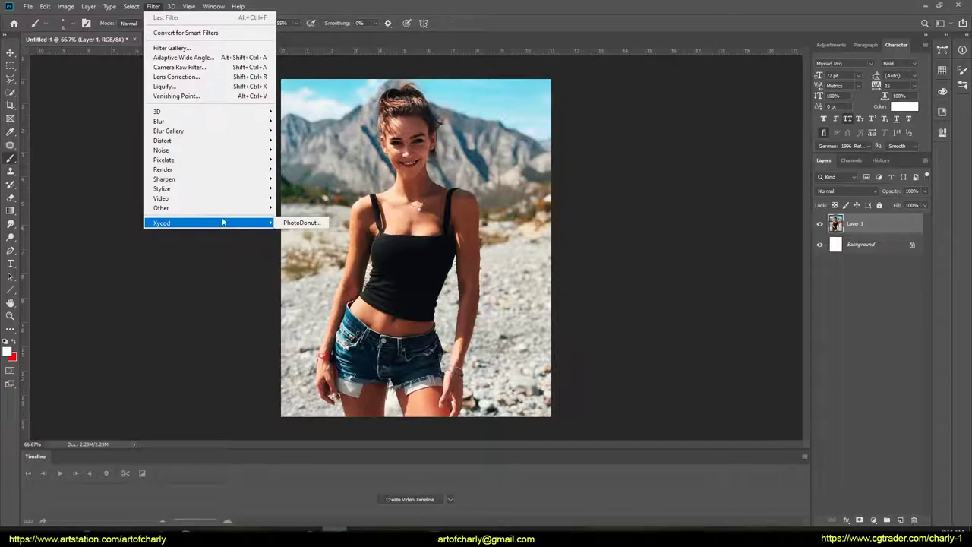
click(308, 223)
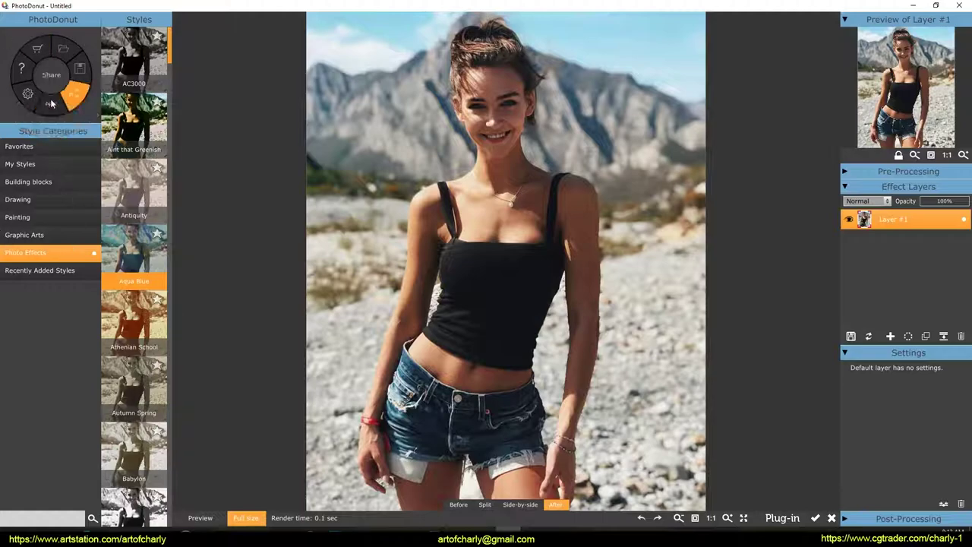
click(73, 96)
click(80, 124)
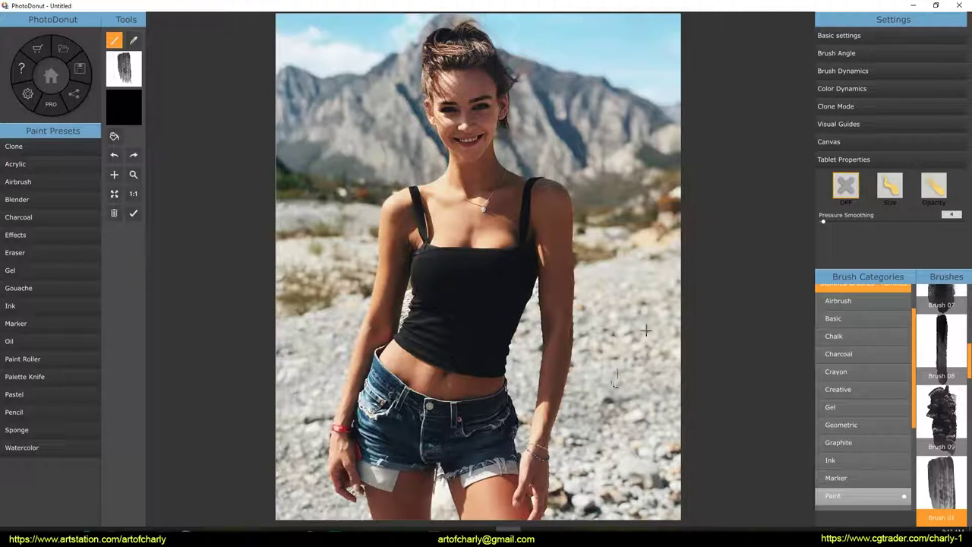
Step: Set the brush's clone mode to Clone (continuous) and look through the brush categories
click(839, 106)
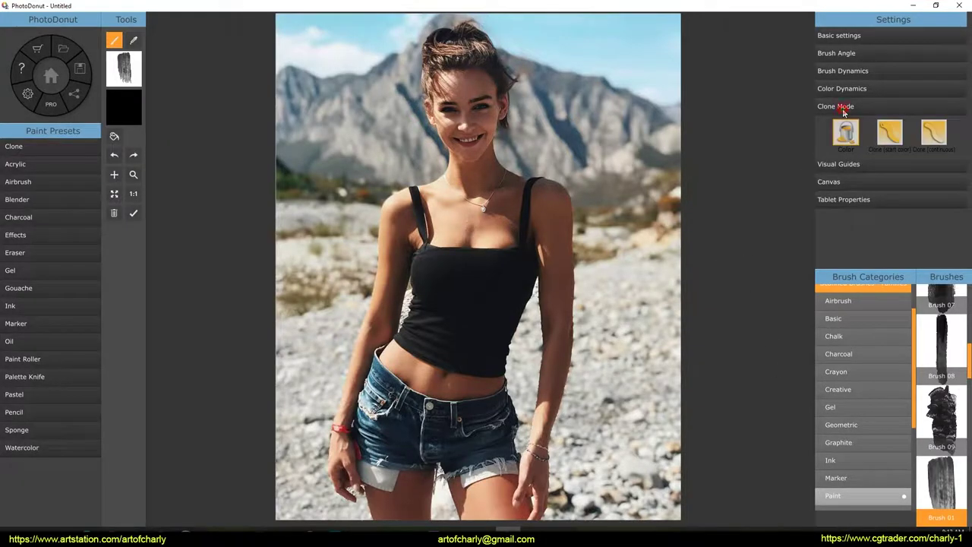
click(939, 135)
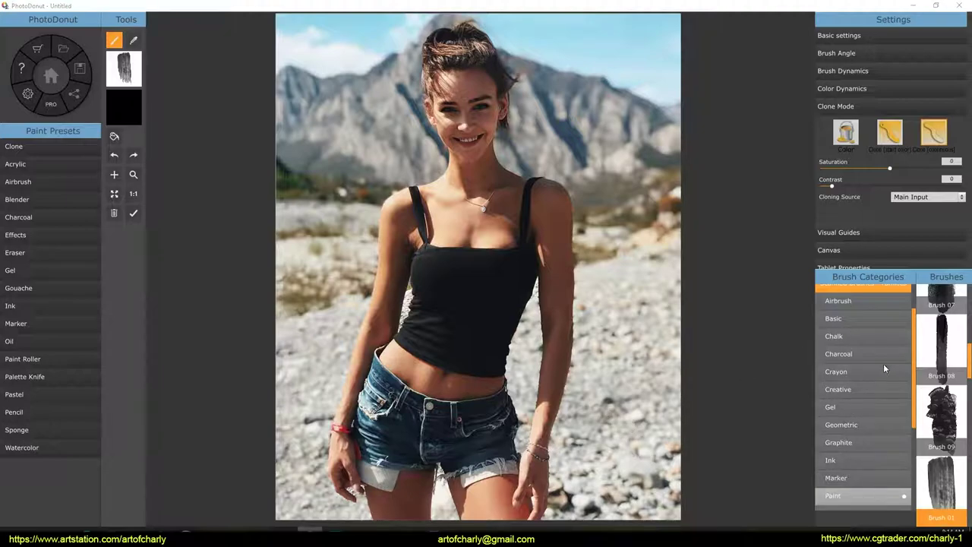
scroll(873, 372, down, 3)
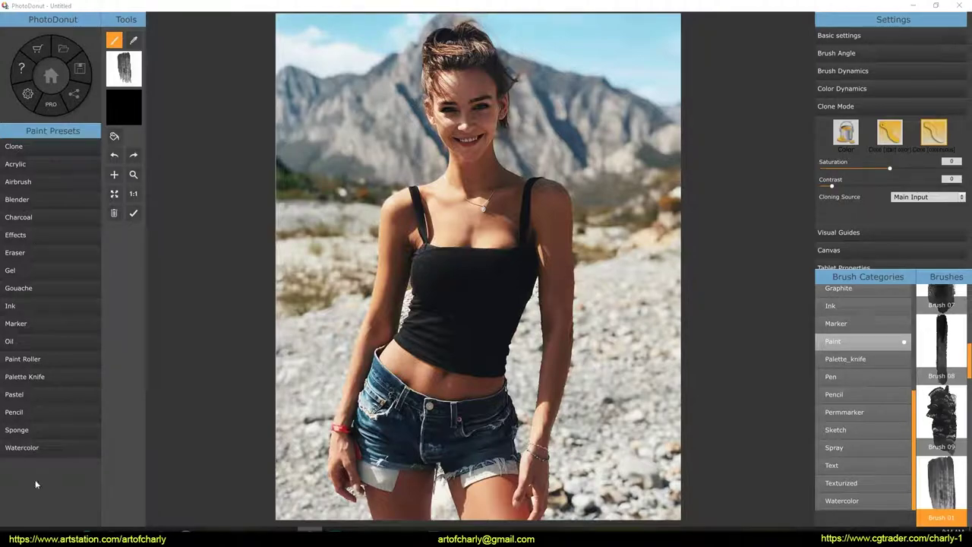
Step: Try the Wet on wet watercolor preset with strokes over the arms and background, and undo them
click(21, 447)
scroll(65, 440, down, 2)
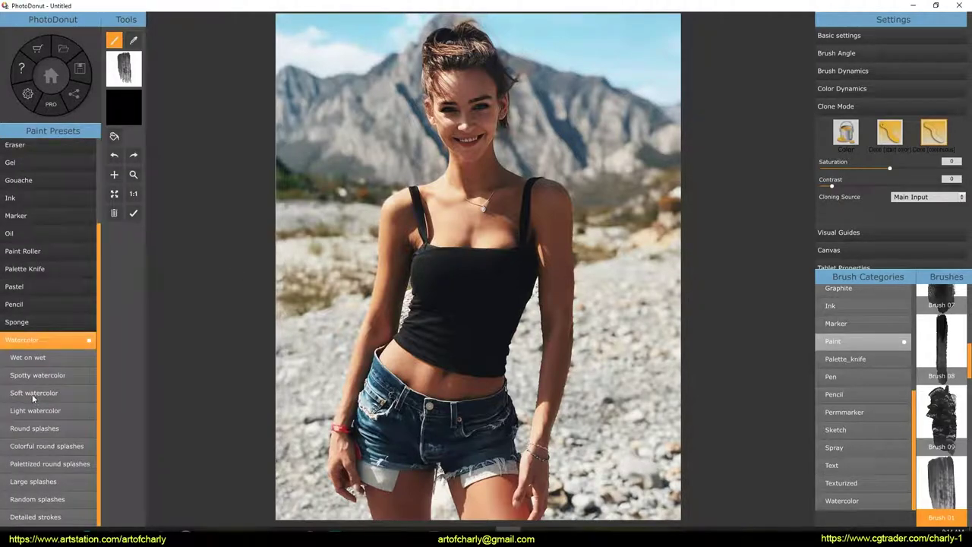
scroll(33, 380, up, 2)
click(46, 466)
mouse_move(319, 289)
mouse_down()
mouse_move(354, 336)
mouse_move(549, 216)
mouse_move(565, 163)
mouse_move(532, 56)
mouse_move(636, 261)
mouse_up()
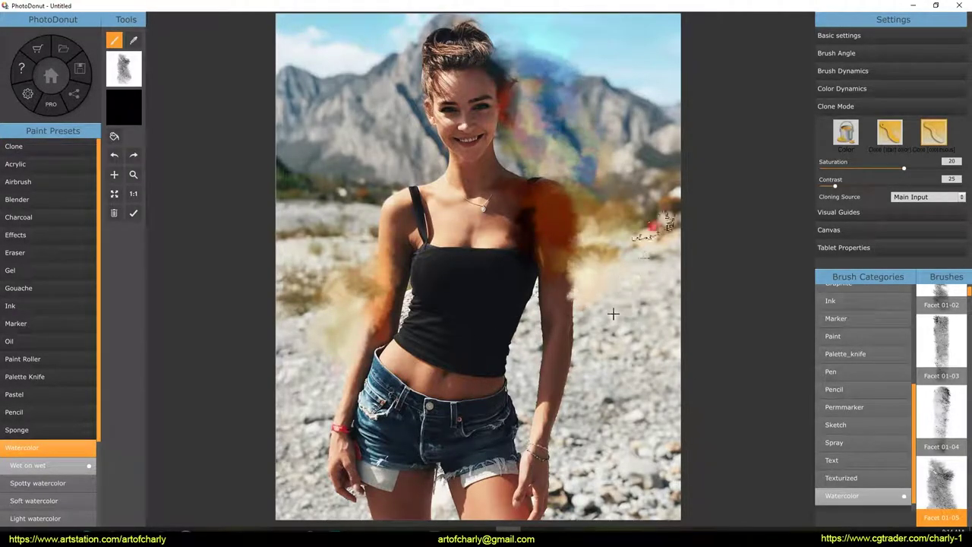
key(ctrl+z)
key(ctrl+z)
key(ctrl+z)
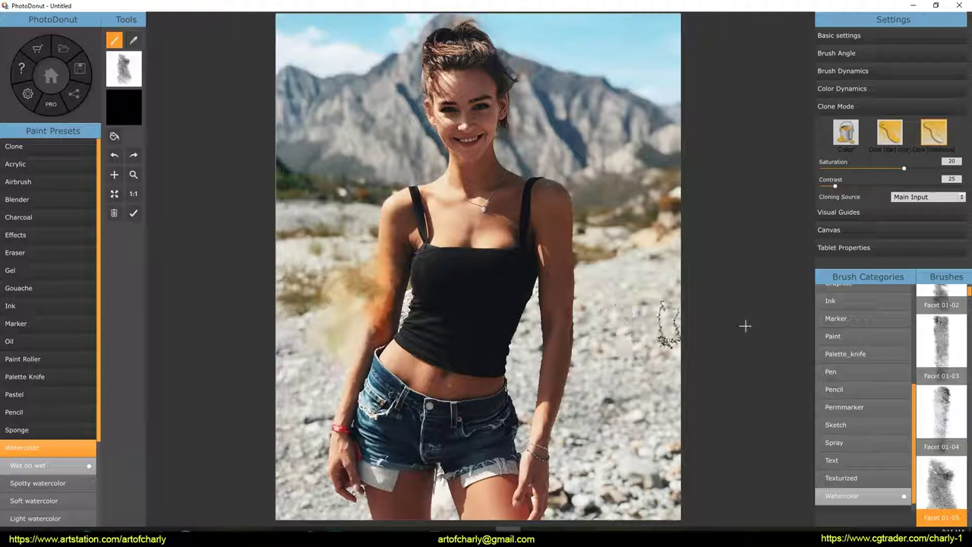
key(ctrl+z)
Step: Choose the Edge 01-05 palette knife brush, try a stroke beside the shoulder, and undo it
click(866, 353)
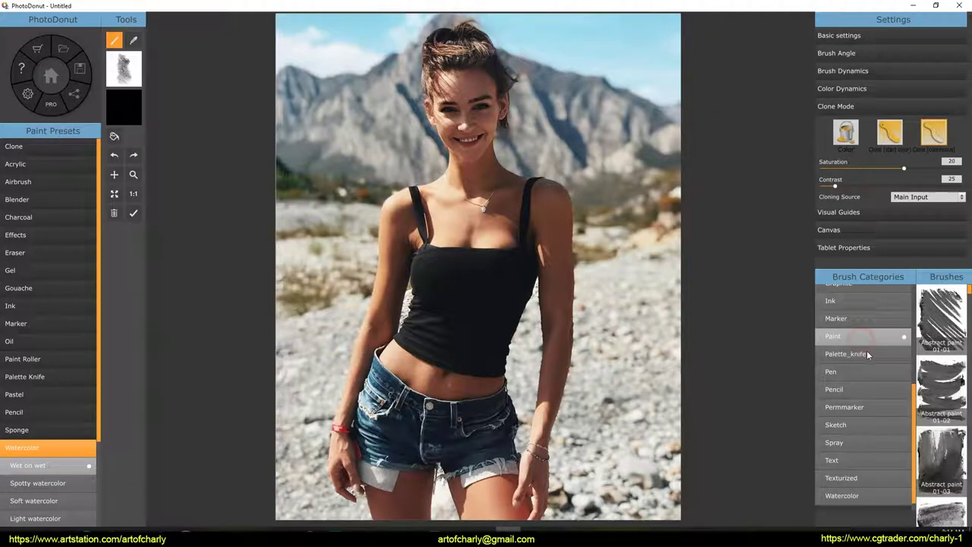
scroll(939, 395, down, 1)
click(941, 375)
drag(547, 183, 592, 200)
key(ctrl+z)
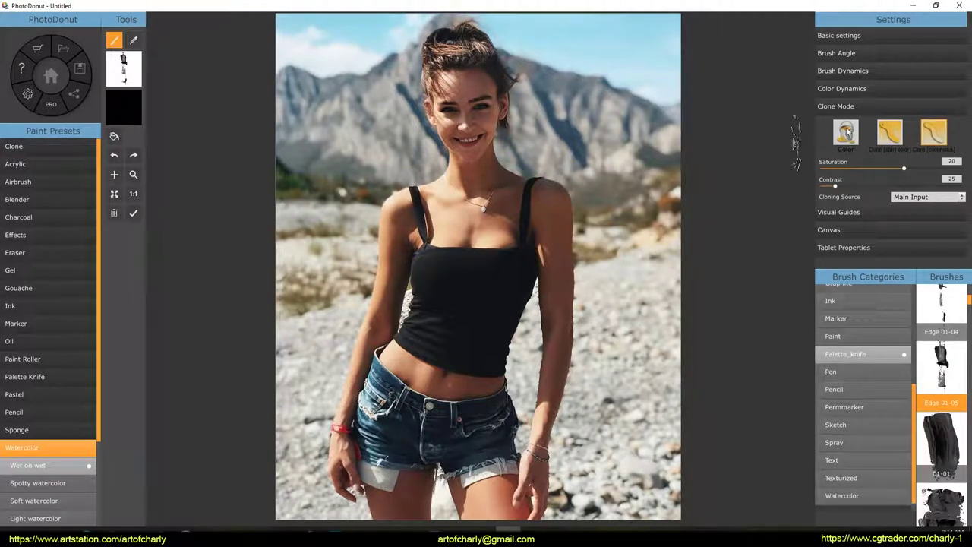
Step: Paint palette knife strokes along both arms and beside the head, and close the plug-in without applying them
click(843, 36)
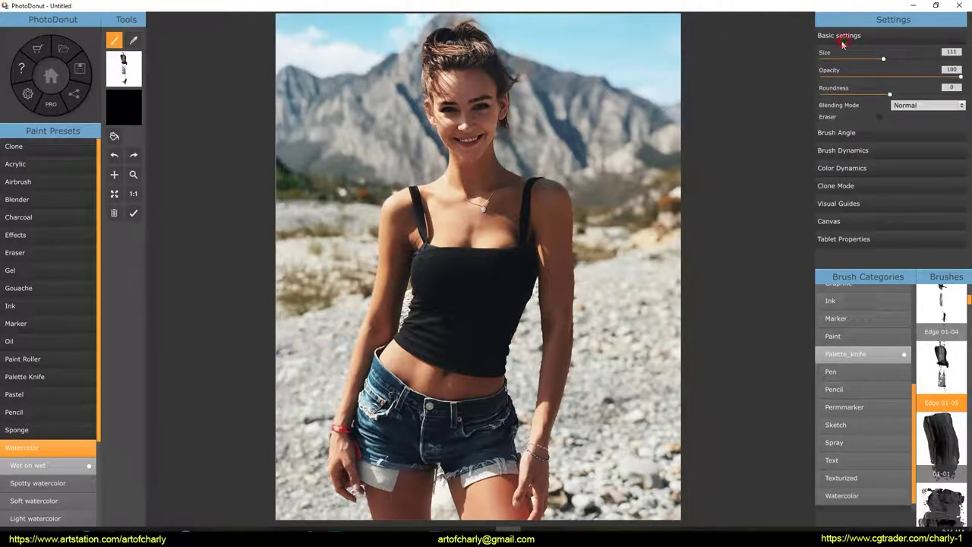
click(848, 133)
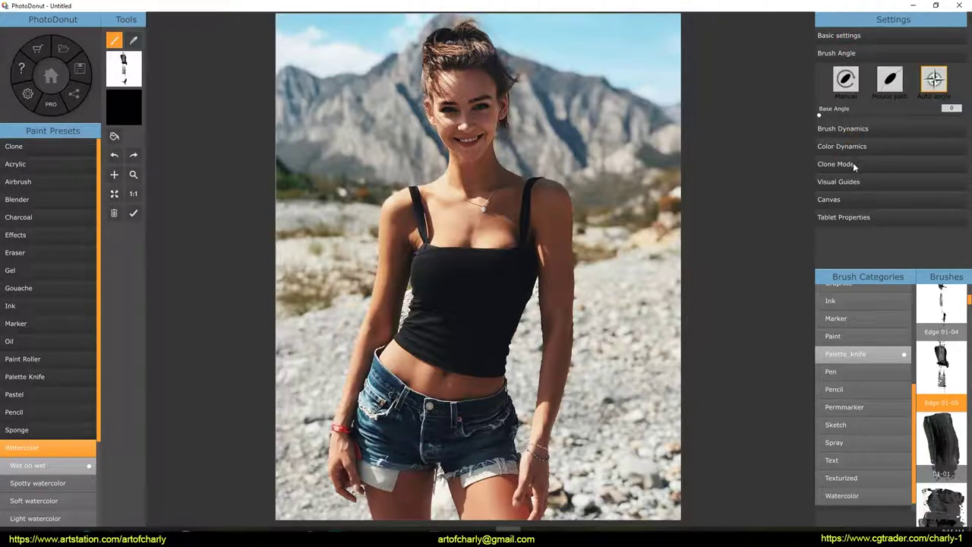
drag(592, 182, 607, 236)
mouse_move(601, 296)
mouse_down()
mouse_move(599, 370)
mouse_move(565, 426)
mouse_up()
mouse_move(403, 184)
mouse_down()
mouse_move(380, 243)
mouse_move(357, 399)
mouse_up()
mouse_move(412, 26)
mouse_down()
mouse_move(448, 152)
mouse_move(471, 179)
mouse_up()
key(ctrl+z)
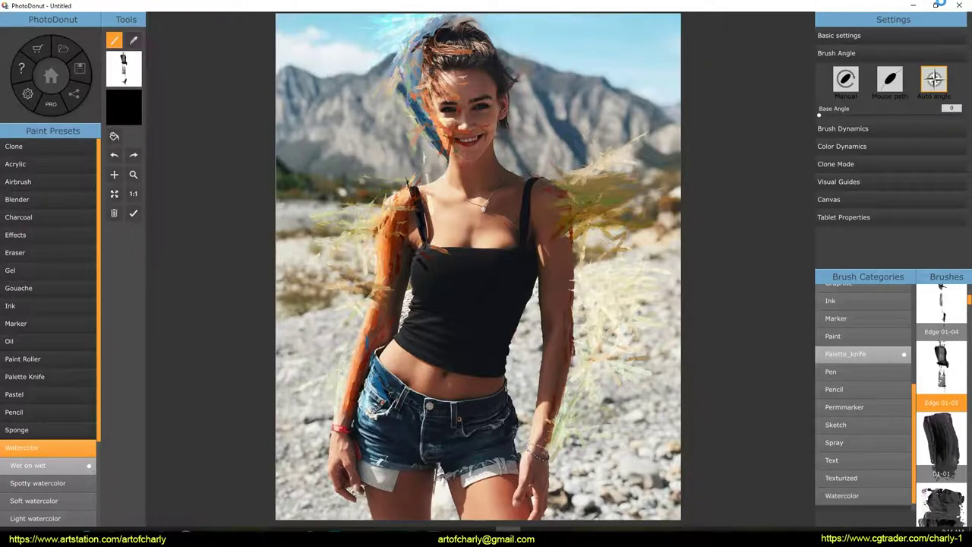
click(959, 6)
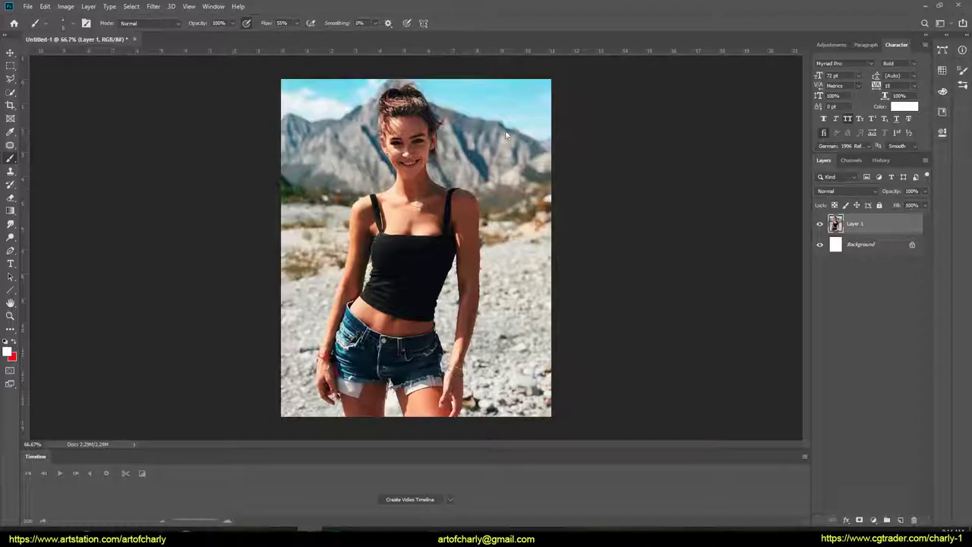
Step: Open the Liquify filter on the photo layer and reduce the warp brush size to 200
click(154, 6)
click(174, 86)
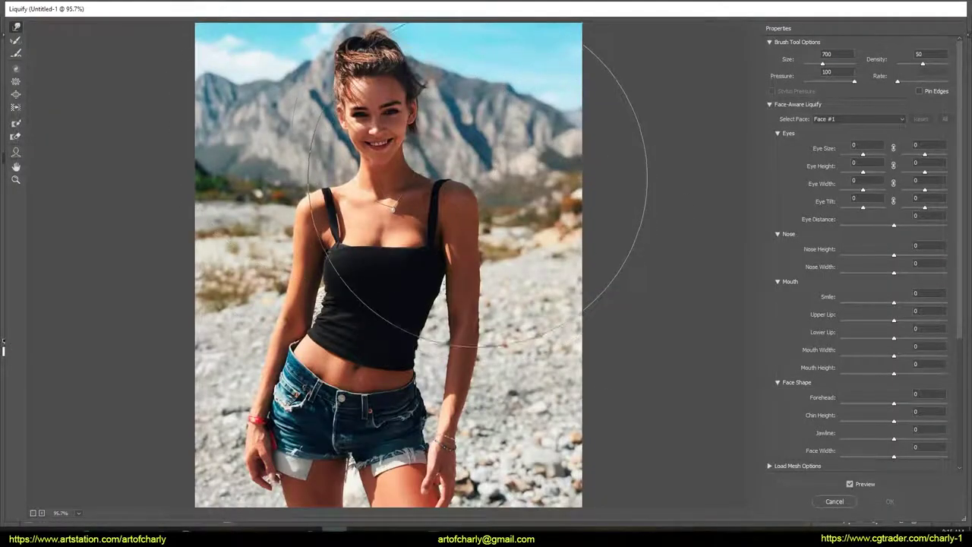
key(bracketleft)
key(bracketleft)
key(bracketleft)
key(bracketleft)
key(bracketleft)
Step: Warp the woman's face, arm, waist and hips with the Liquify brush, and cancel the filter
drag(385, 150, 380, 162)
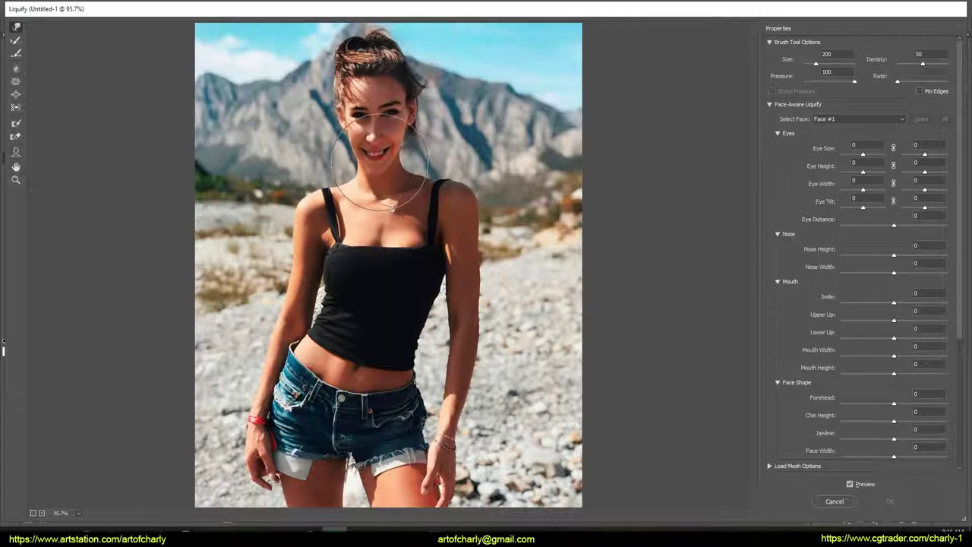
drag(376, 86, 405, 71)
mouse_move(407, 110)
mouse_down()
mouse_move(422, 134)
mouse_move(356, 137)
mouse_move(384, 199)
mouse_up()
mouse_move(419, 165)
mouse_down()
mouse_move(473, 217)
mouse_move(493, 326)
mouse_up()
mouse_move(395, 319)
mouse_down()
mouse_move(403, 392)
mouse_move(300, 326)
mouse_move(301, 199)
mouse_move(356, 146)
mouse_move(358, 93)
mouse_move(395, 84)
mouse_move(406, 65)
mouse_up()
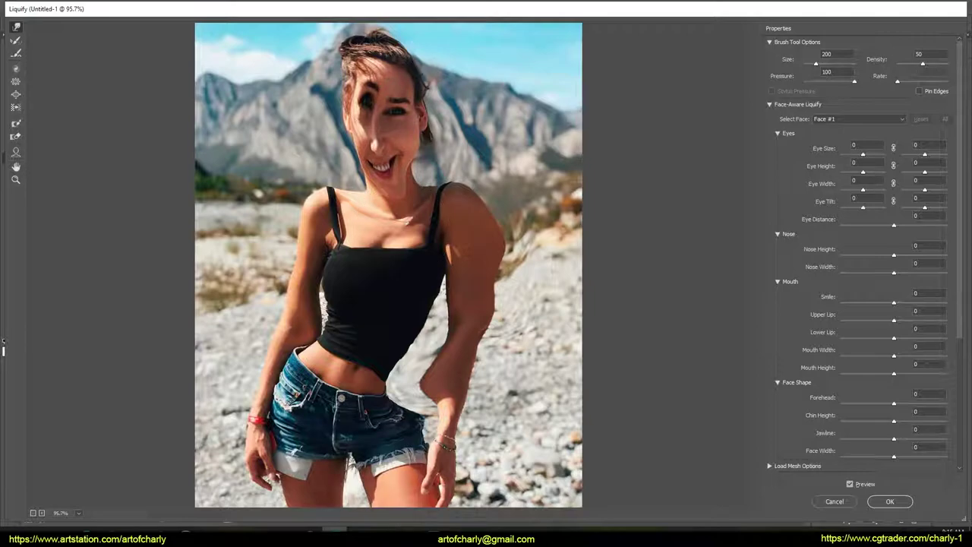
mouse_move(414, 463)
mouse_down()
mouse_move(332, 479)
mouse_move(311, 448)
mouse_move(307, 379)
mouse_up()
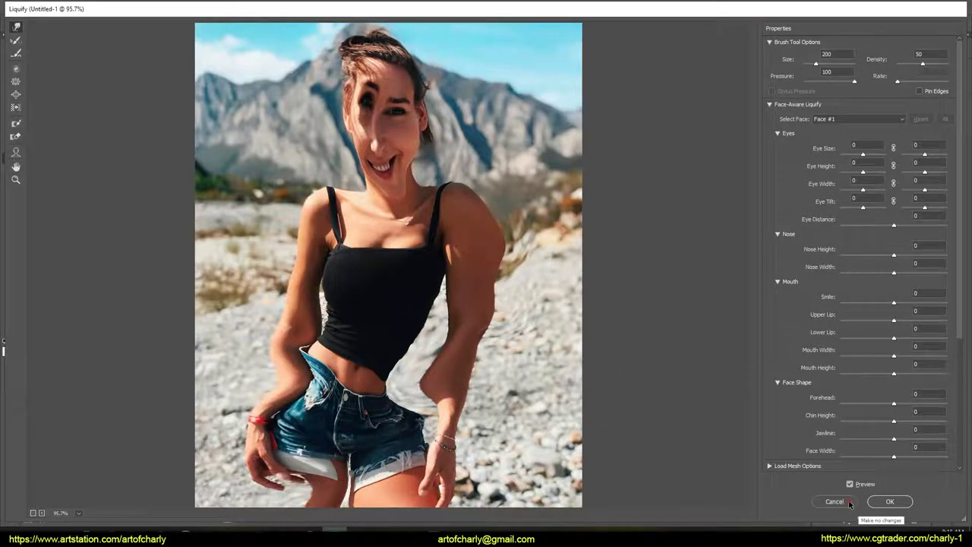
click(848, 502)
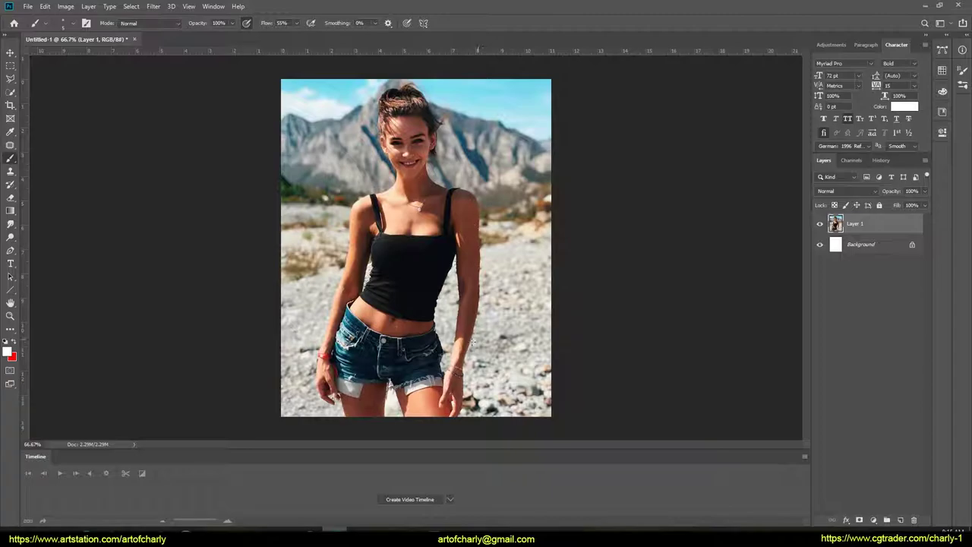
click(151, 6)
mouse_move(131, 7)
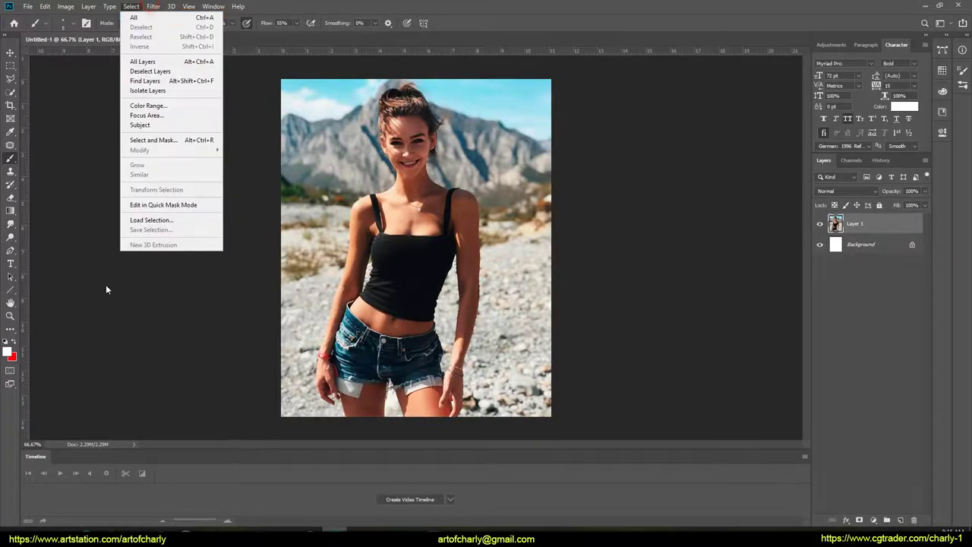
click(616, 184)
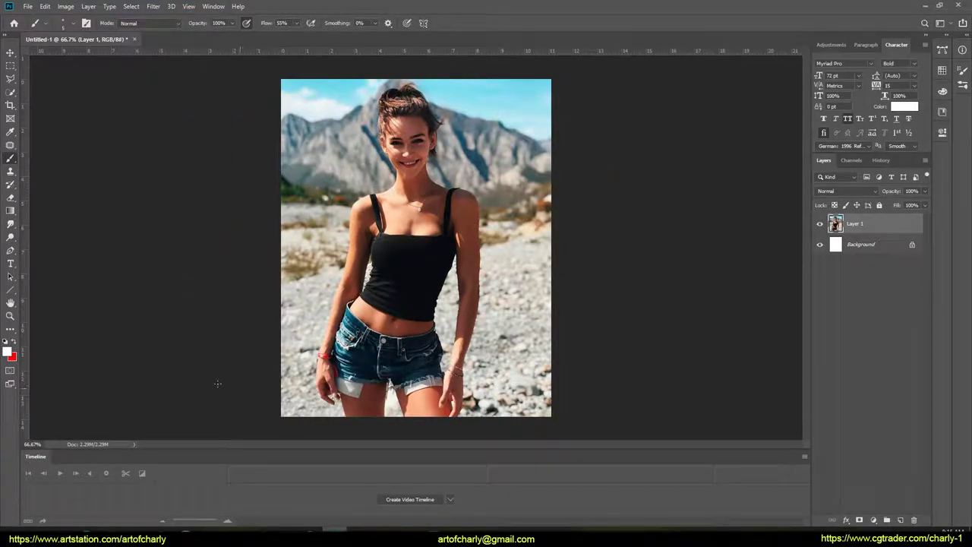
click(149, 6)
mouse_move(197, 223)
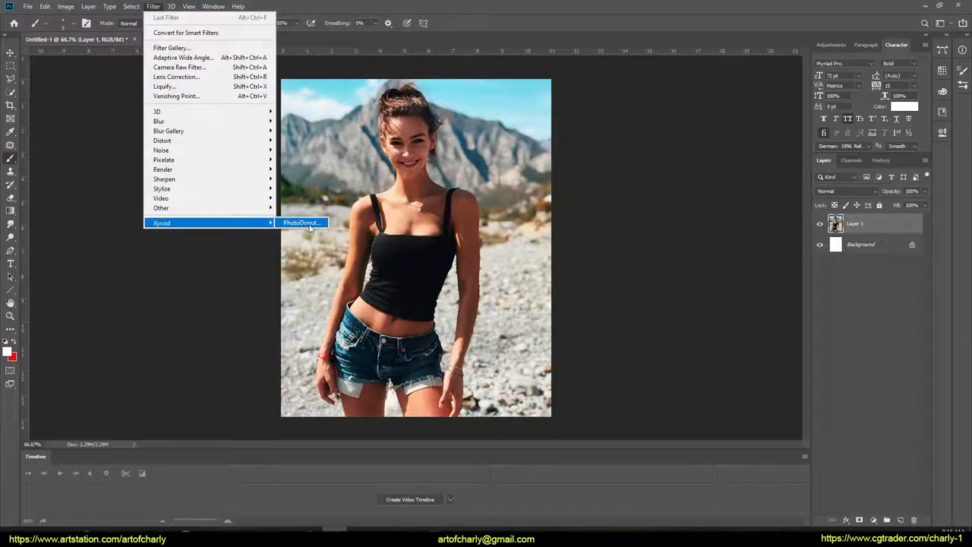
click(588, 266)
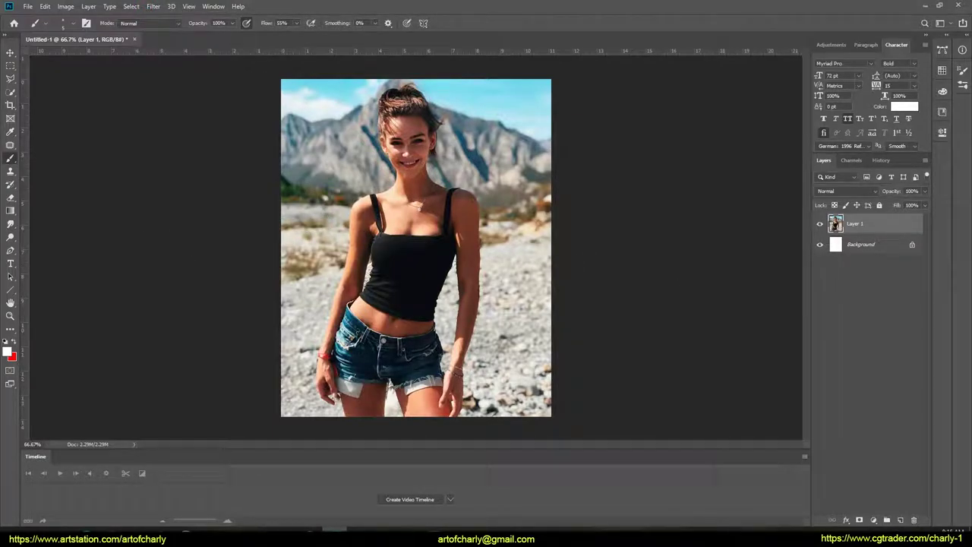
Step: Switch to the browser, close the photo search page, open the e-mail with the numbered questions, and dismiss the downloads bar
key(alt+Tab)
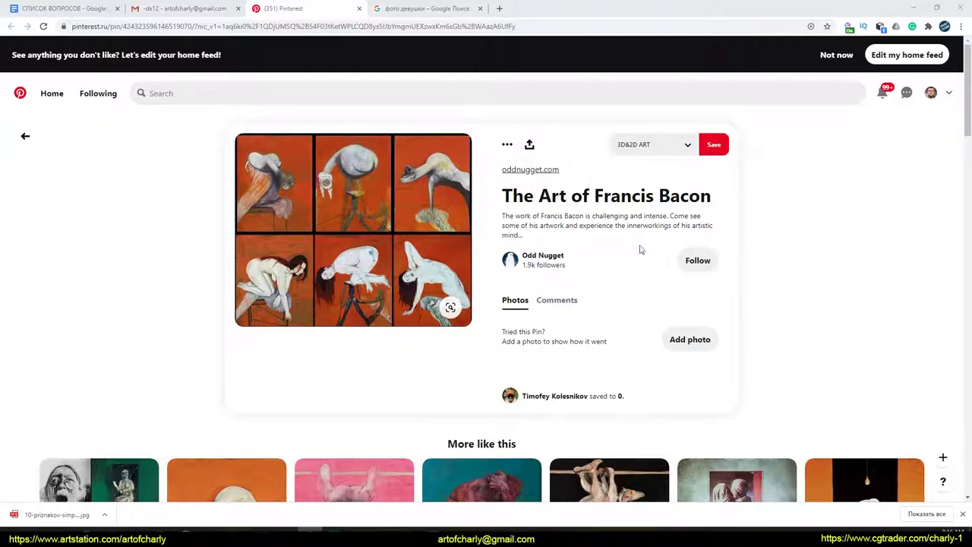
click(479, 8)
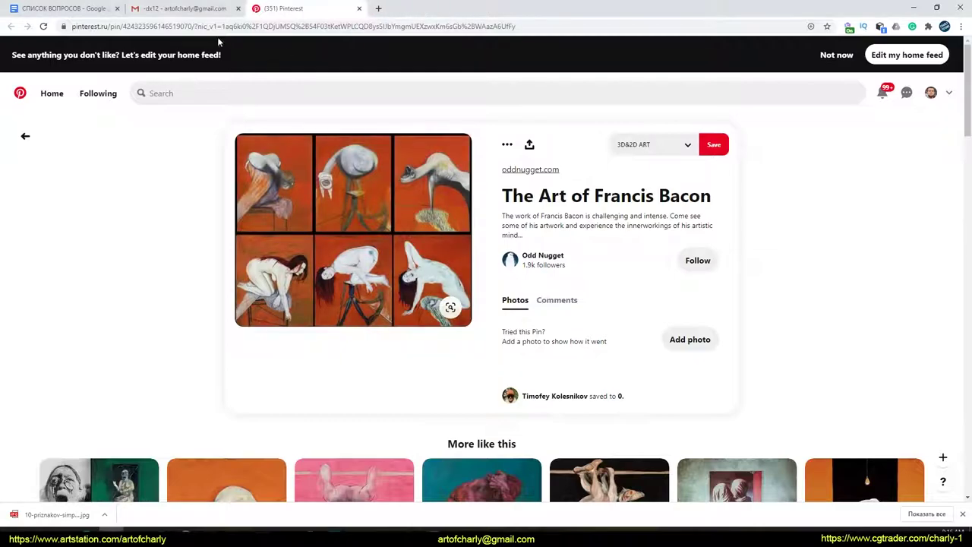
click(203, 10)
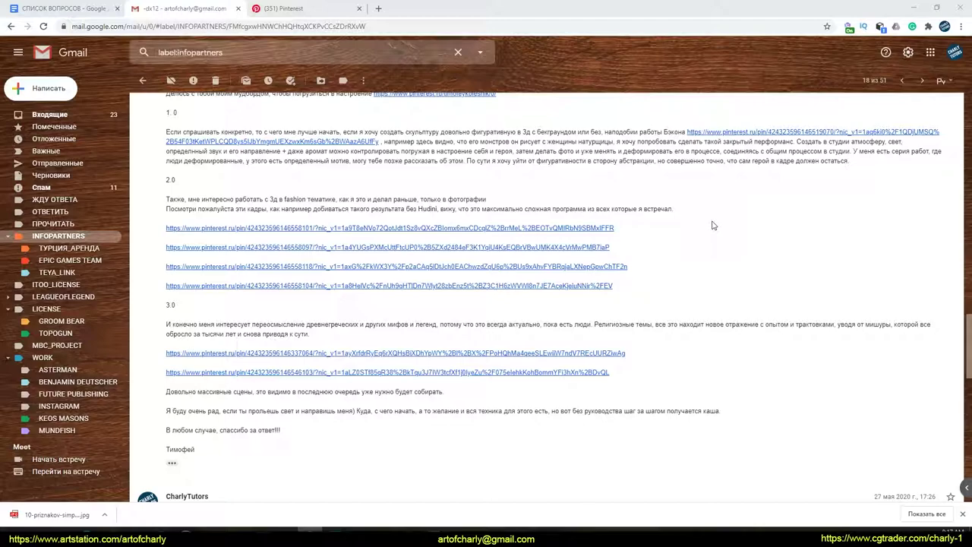
click(962, 514)
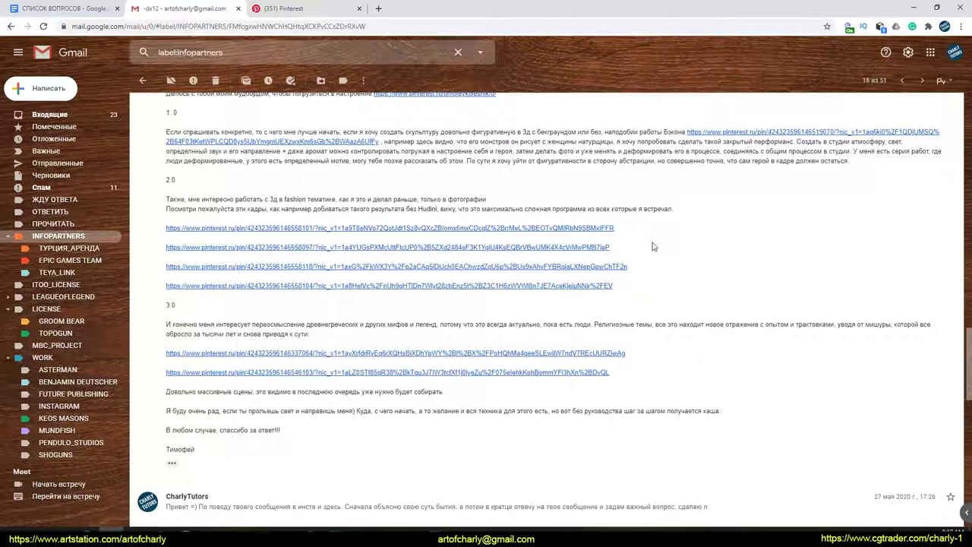
Step: View the first two Pinterest references linked under section 2.0 of the e-mail, closing each one after viewing it
middle_click(581, 228)
click(302, 9)
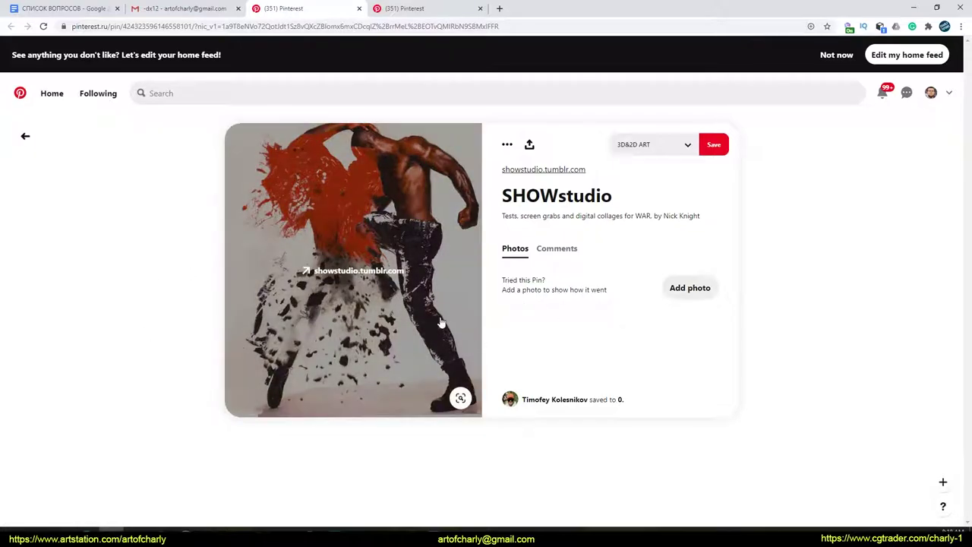
middle_click(296, 14)
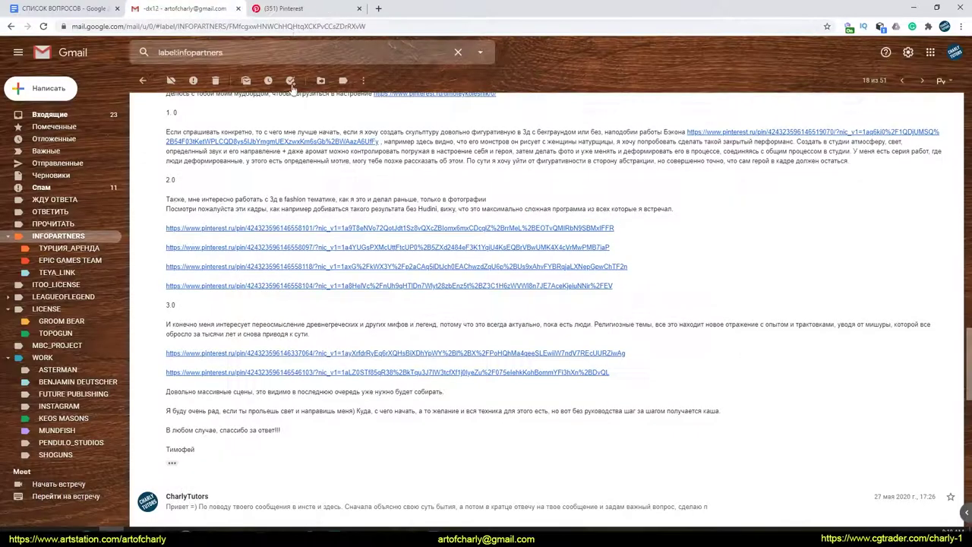
click(398, 248)
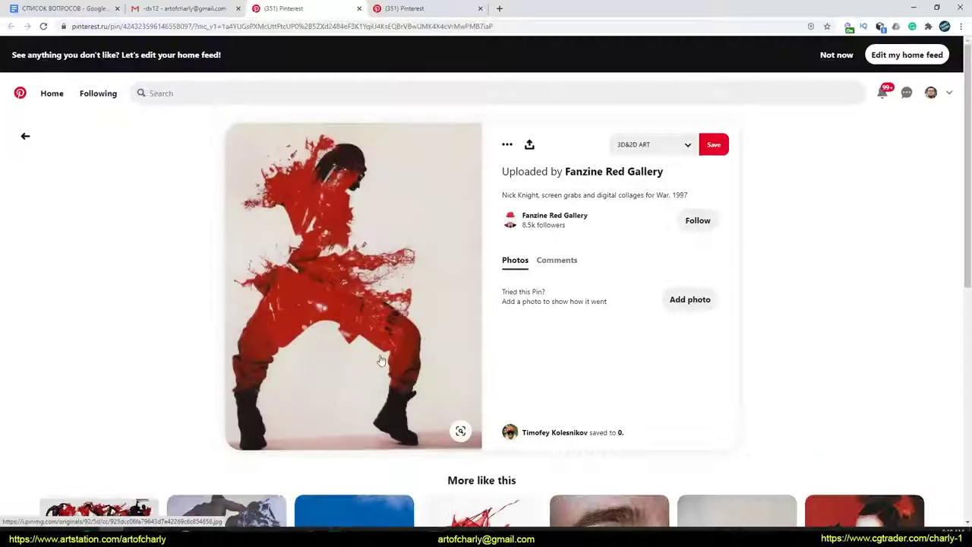
middle_click(319, 10)
Step: View the third and fourth Pinterest references linked under section 2.0, and reopen the first one, the SHOWstudio pin
middle_click(291, 266)
click(289, 9)
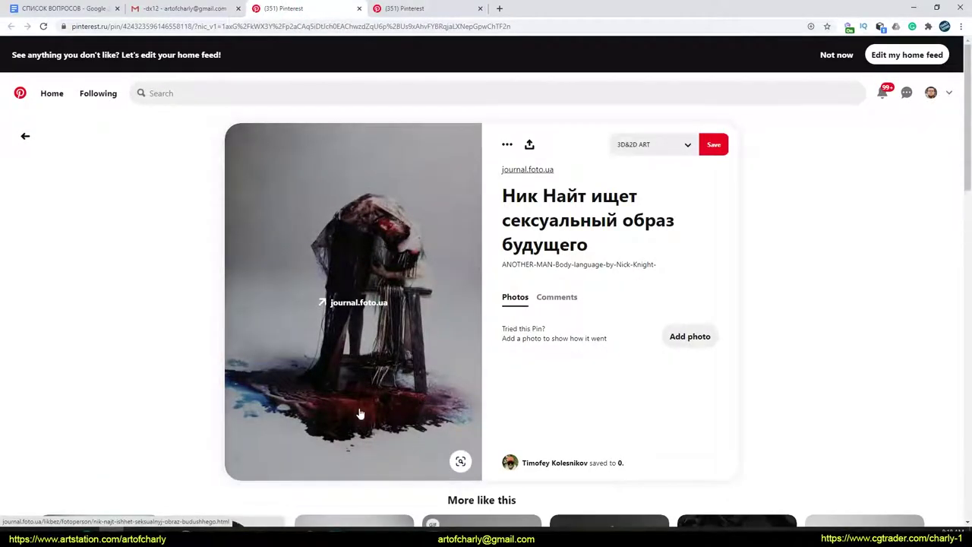
middle_click(303, 5)
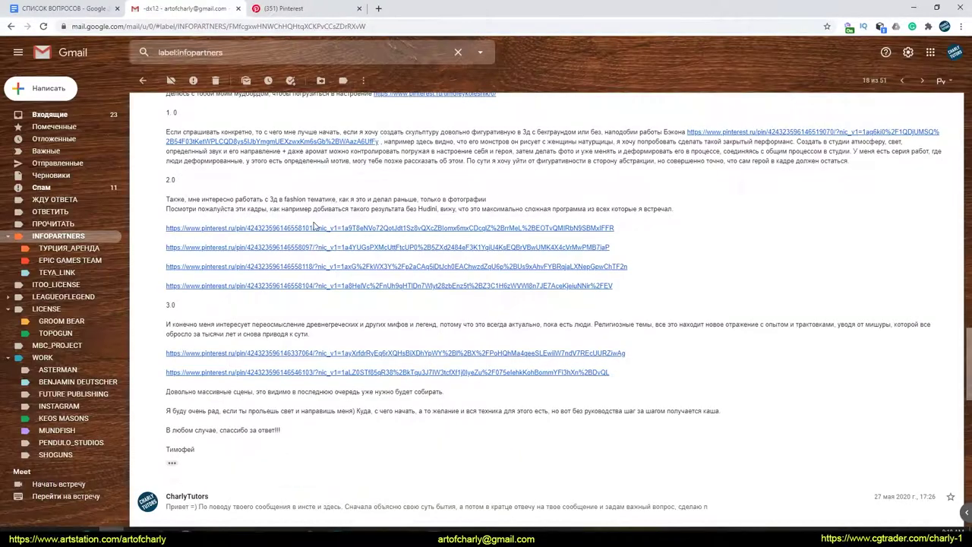
middle_click(394, 291)
click(316, 8)
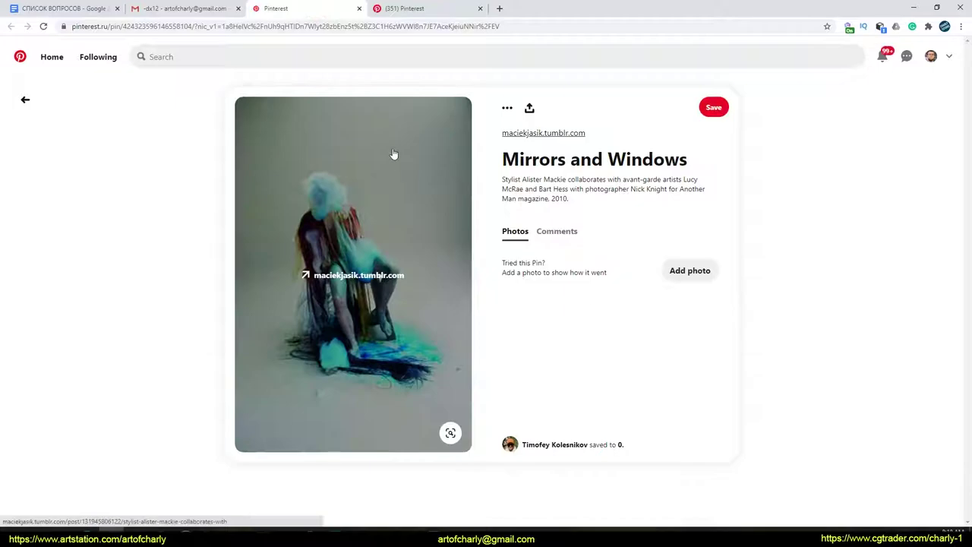
key(ctrl+w)
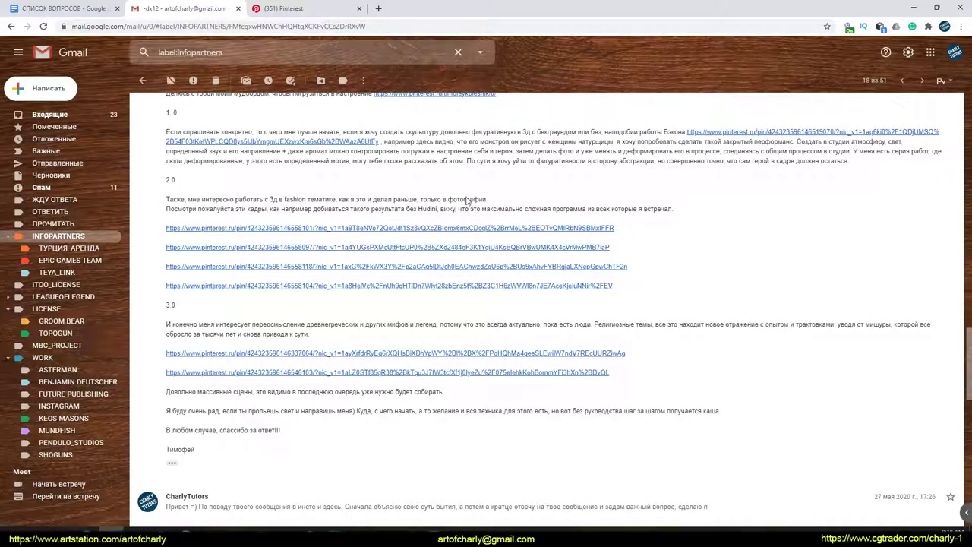
click(480, 228)
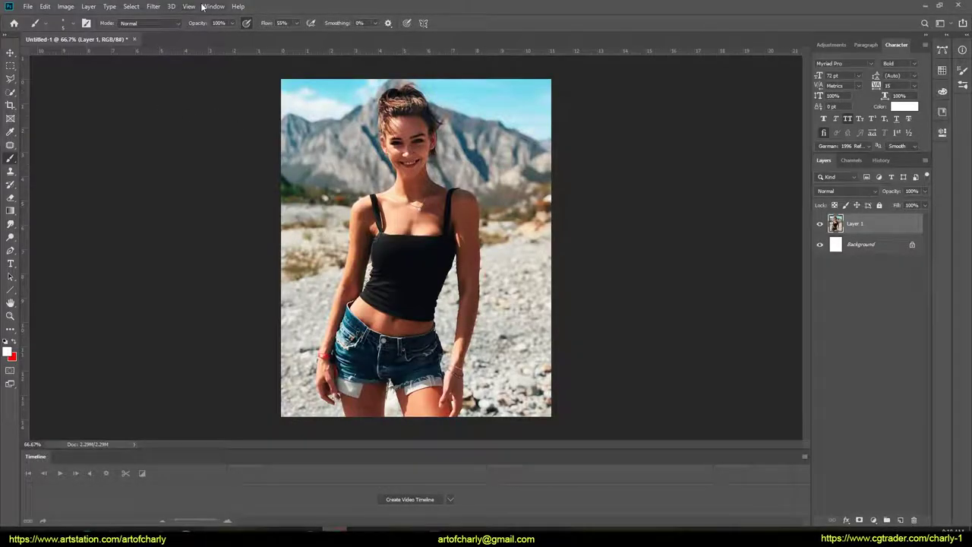
Step: Open the photo layer in the PhotoDonut plug-in from Photoshop and choose the Spotty Paint 01 brush from the Paint category
click(153, 6)
click(292, 222)
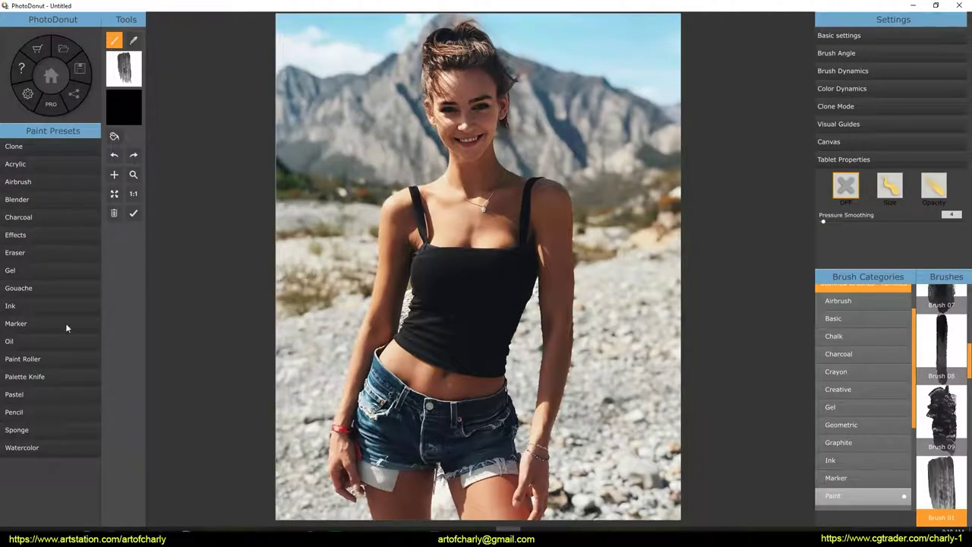
scroll(942, 395, down, 5)
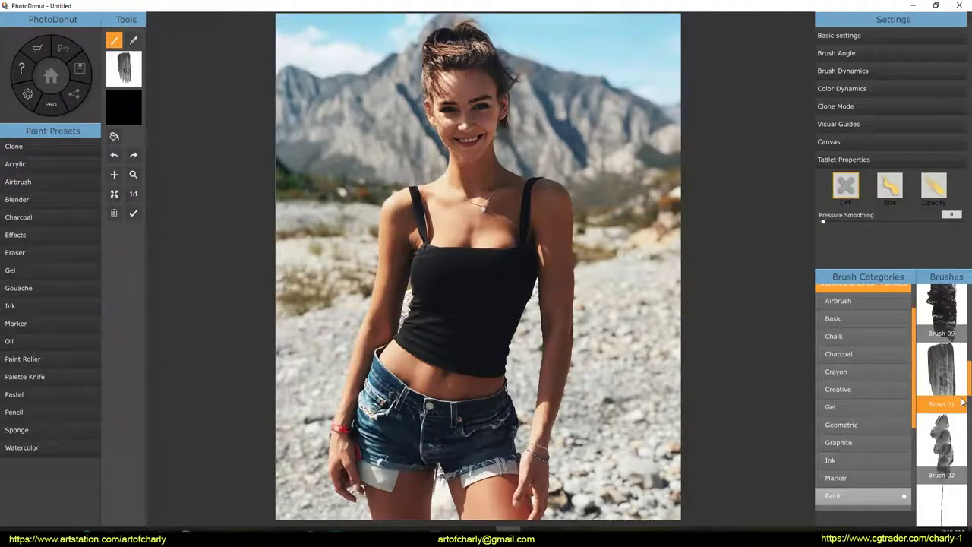
scroll(958, 407, up, 1)
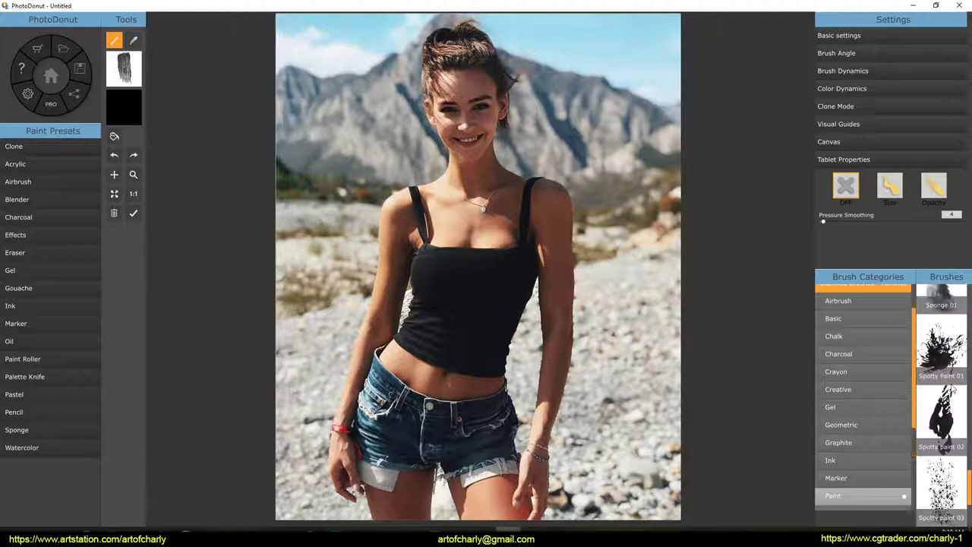
click(950, 356)
Step: Try a few small black Spotty Paint 01 strokes on the rocky ground beside the woman's arm, and undo them all
drag(647, 336, 641, 359)
mouse_move(621, 377)
mouse_down()
mouse_move(589, 417)
mouse_move(624, 426)
mouse_up()
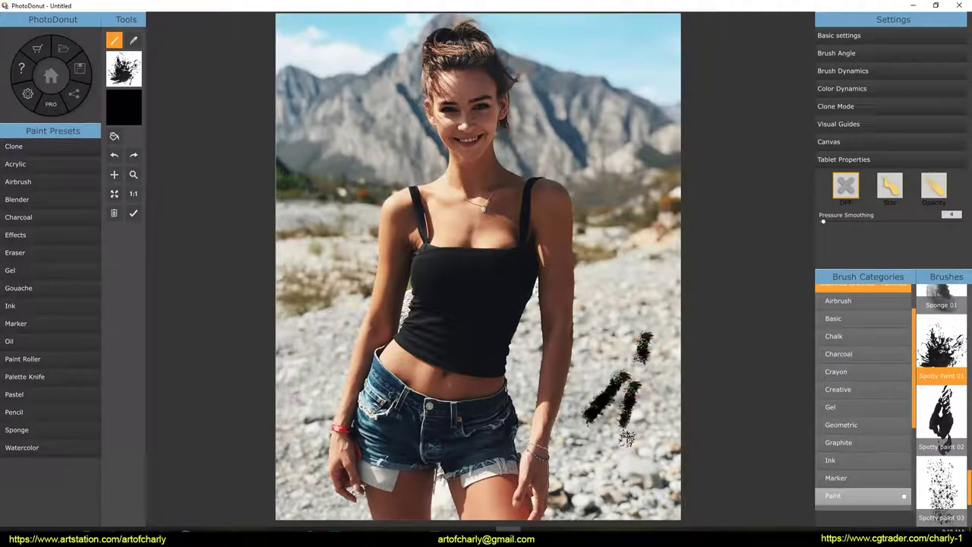
key(ctrl+z)
key(ctrl+z)
key(ctrl+z)
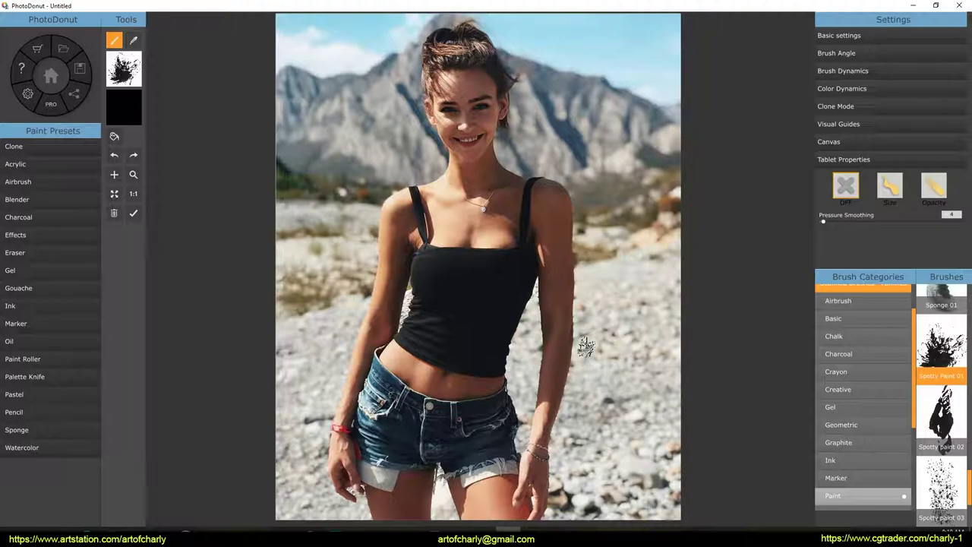
Step: Enlarge the Spotty Paint 01 brush considerably, try a black splatter beside the woman's shoulder, and undo it
key(bracketright)
key(bracketright)
key(bracketright)
key(bracketright)
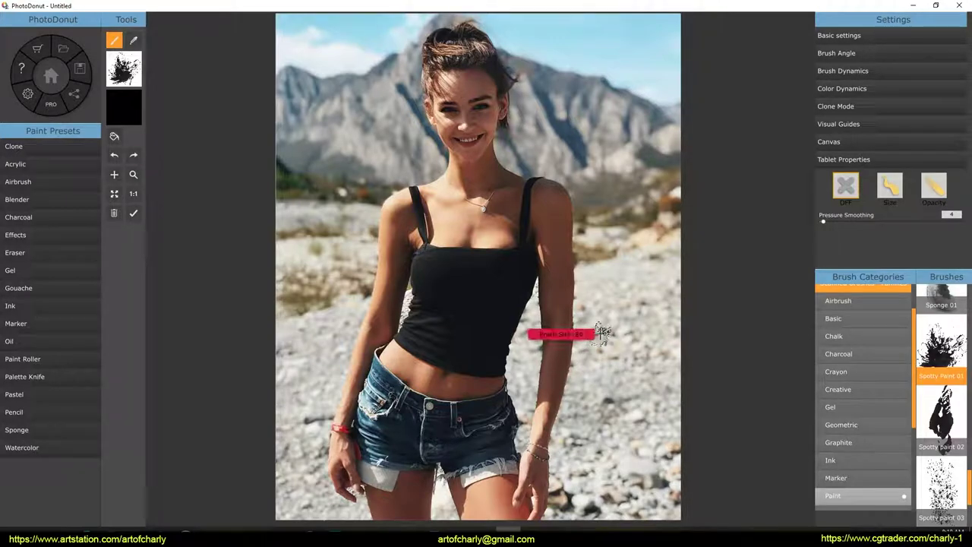
right_drag(619, 325, 619, 325)
key(bracketright)
key(bracketright)
key(bracketright)
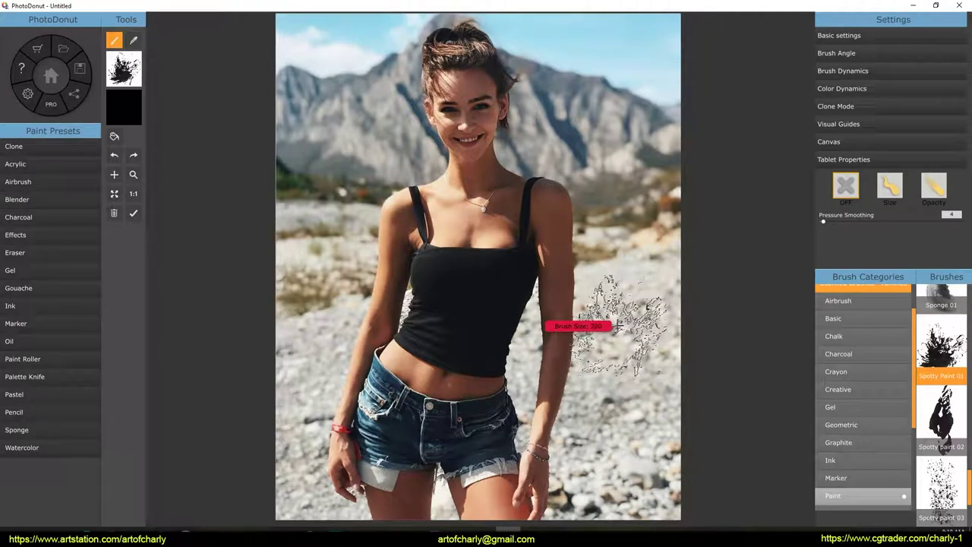
drag(335, 304, 351, 203)
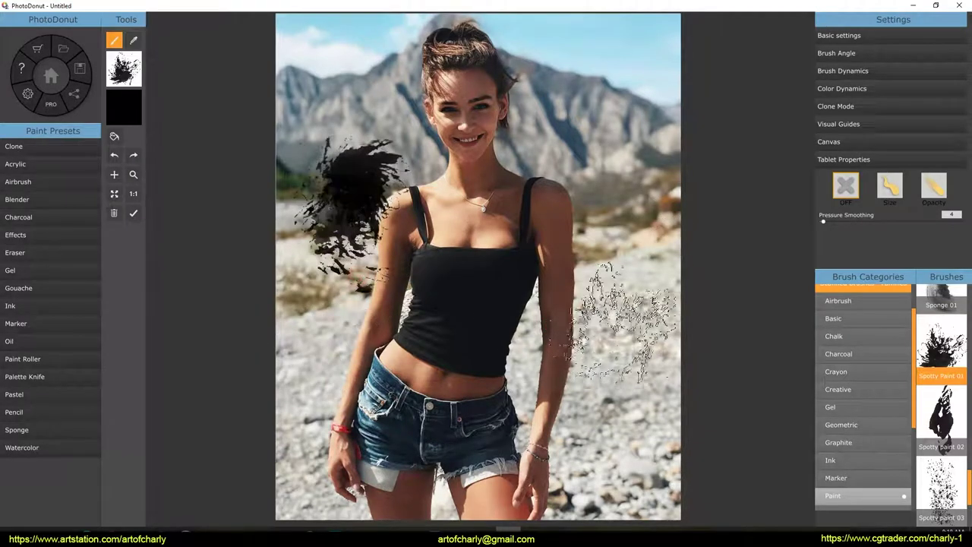
key(ctrl+z)
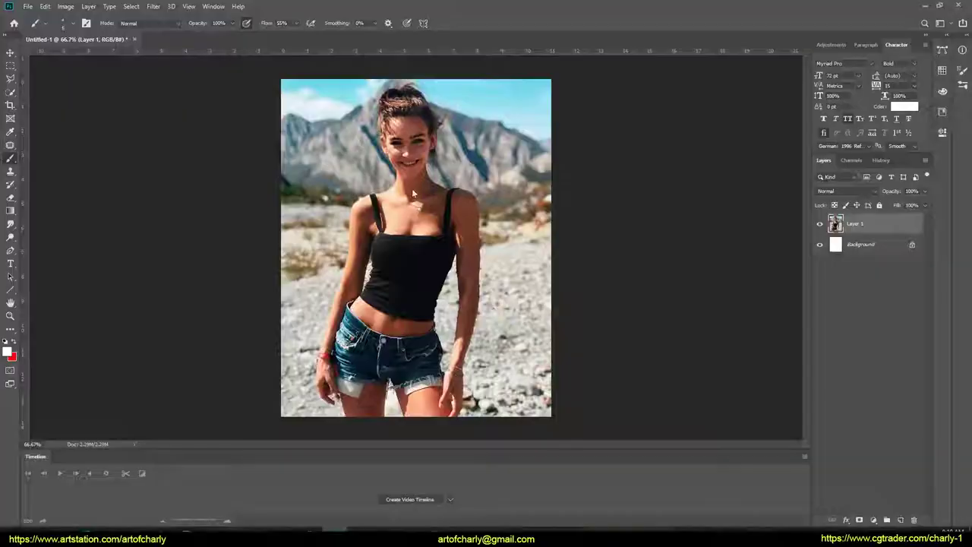
Step: Examine the splatter effect in the SHOWstudio reference pin in the browser, and return to PhotoDonut
key(alt+Tab)
key(alt+Tab)
key(Tab)
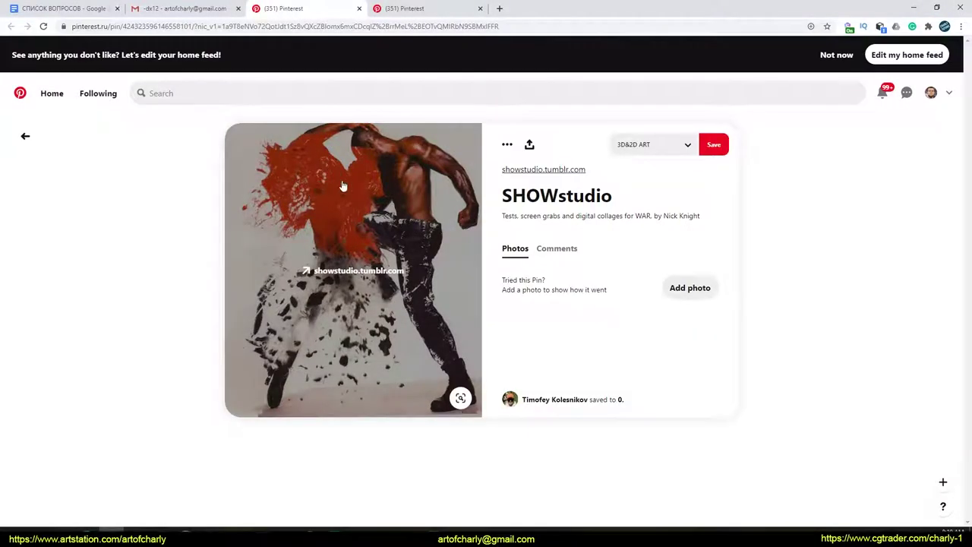
key(alt+Tab)
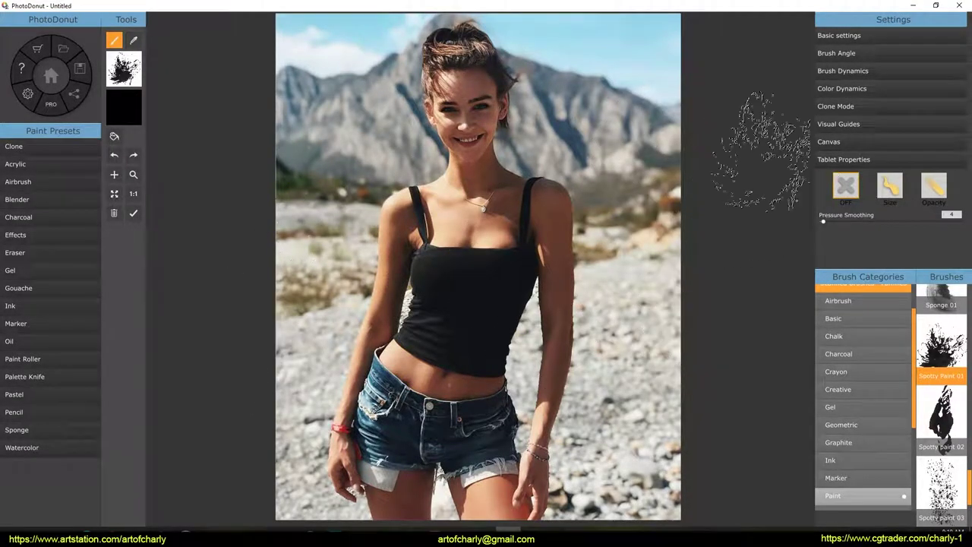
Step: Enable Clone (continuous) mode, paint large splatters over one side of the woman from head to hand, and compare with the reference pin
click(888, 106)
click(934, 131)
mouse_move(365, 186)
mouse_down()
mouse_move(327, 228)
mouse_move(363, 367)
mouse_move(335, 258)
mouse_move(380, 136)
mouse_move(441, 107)
mouse_move(417, 82)
mouse_up()
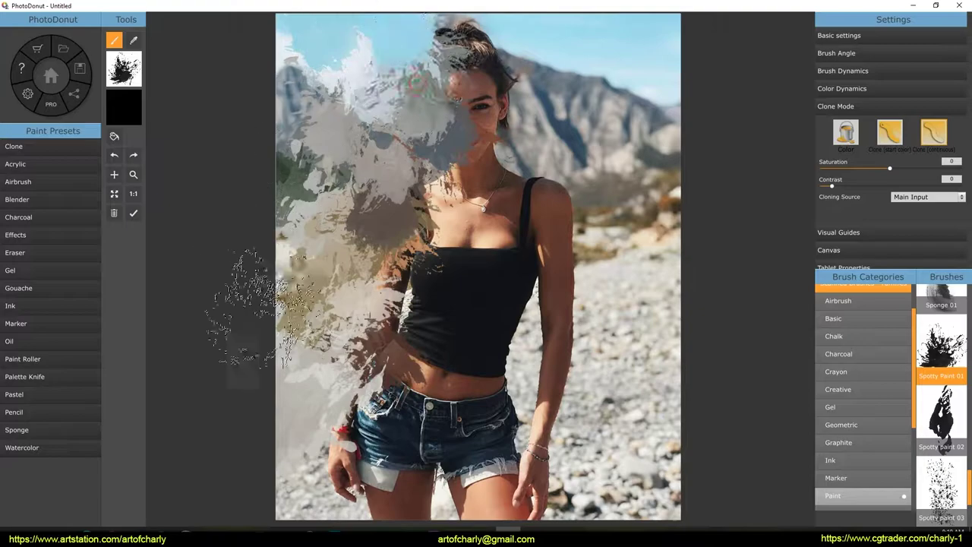
mouse_move(395, 388)
mouse_down()
mouse_move(362, 463)
mouse_move(294, 459)
mouse_up()
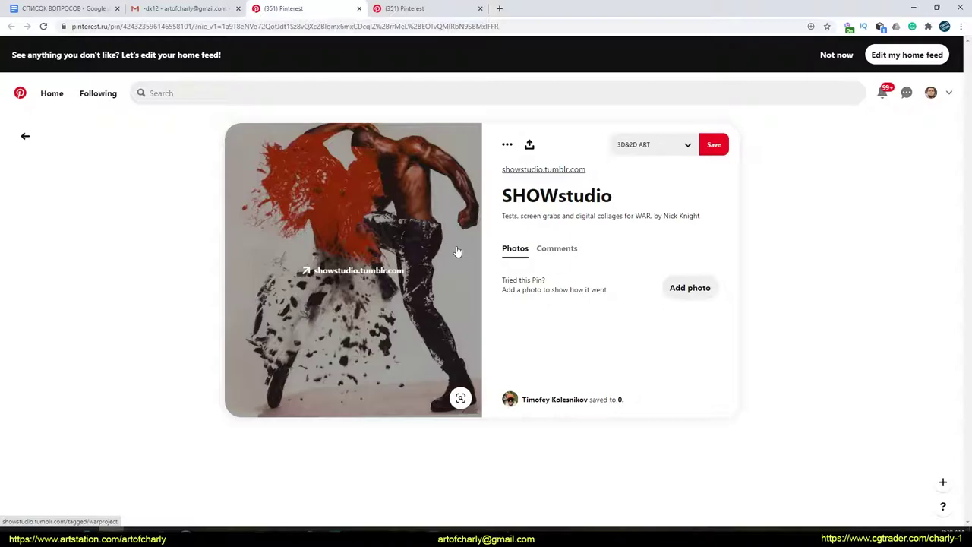
key(alt+Tab)
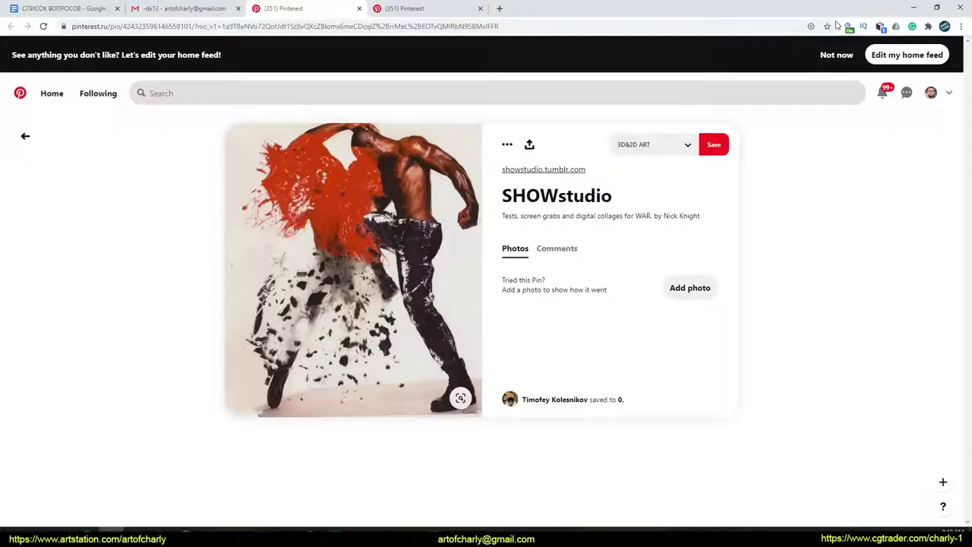
Step: Switch to DAZ Studio and bring up the Smart Content file list
key(alt+Tab)
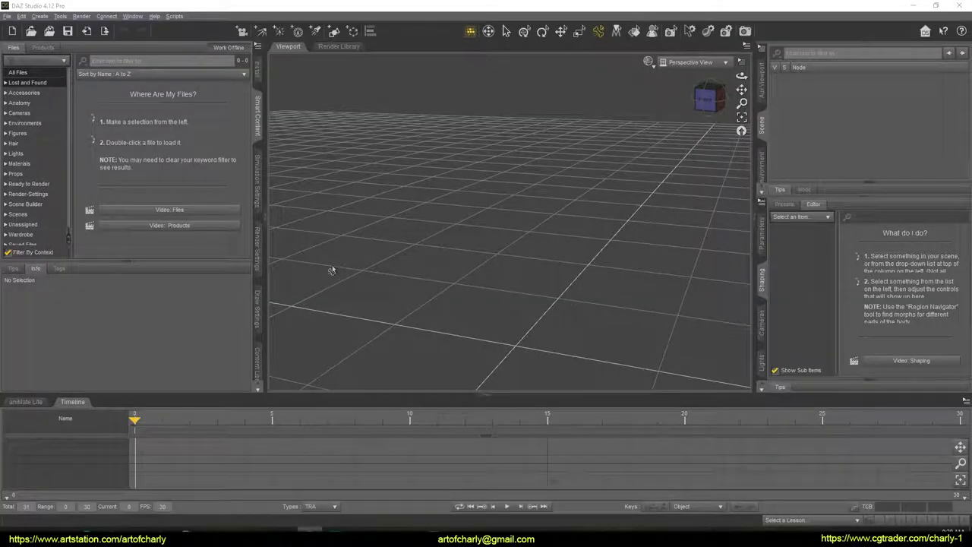
click(7, 16)
click(7, 16)
click(260, 124)
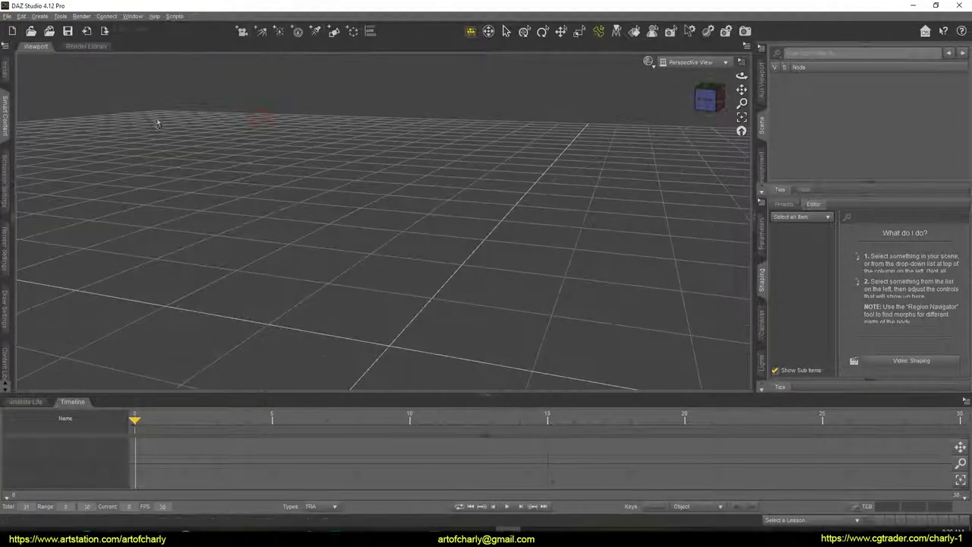
click(8, 118)
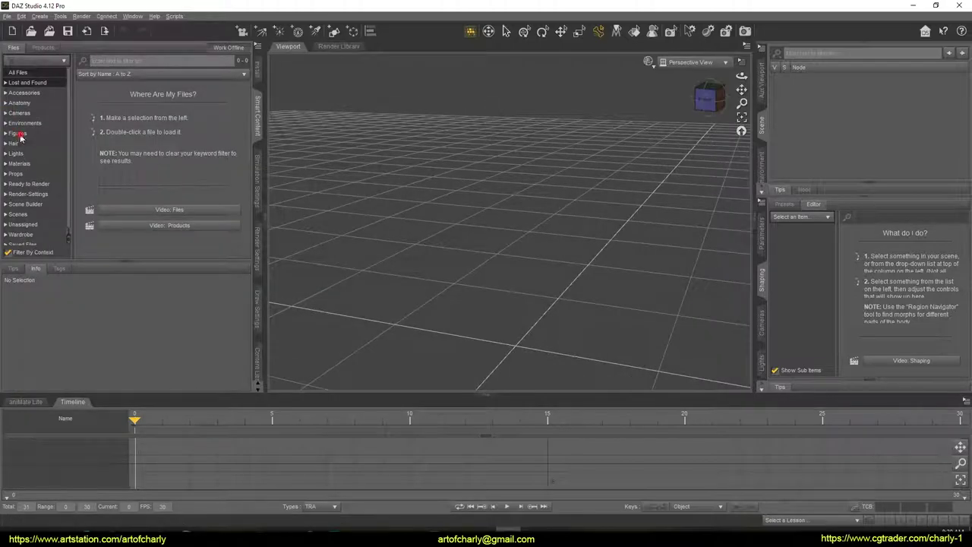
Step: Load the Genesis 2 Base Male figure into the scene from the Real World male people category
click(18, 133)
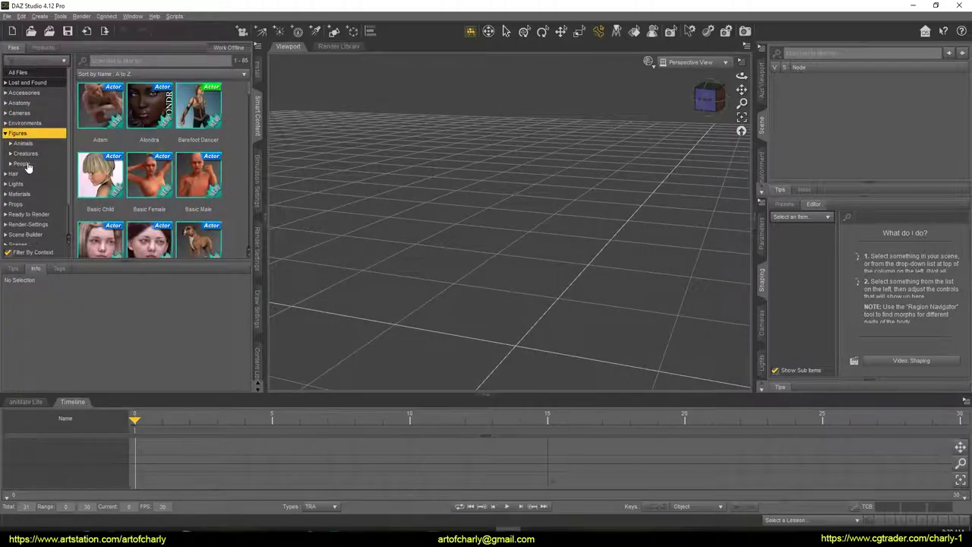
click(22, 163)
click(26, 184)
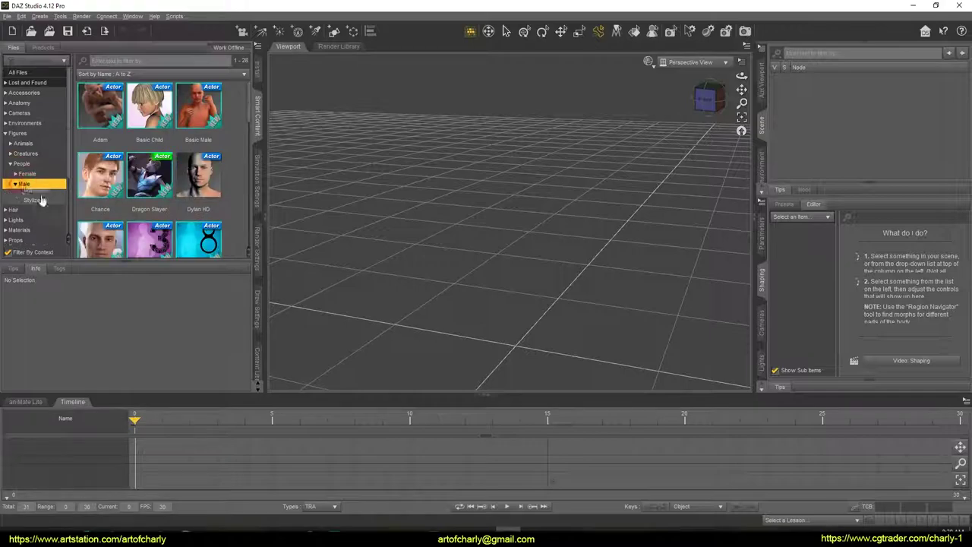
click(38, 194)
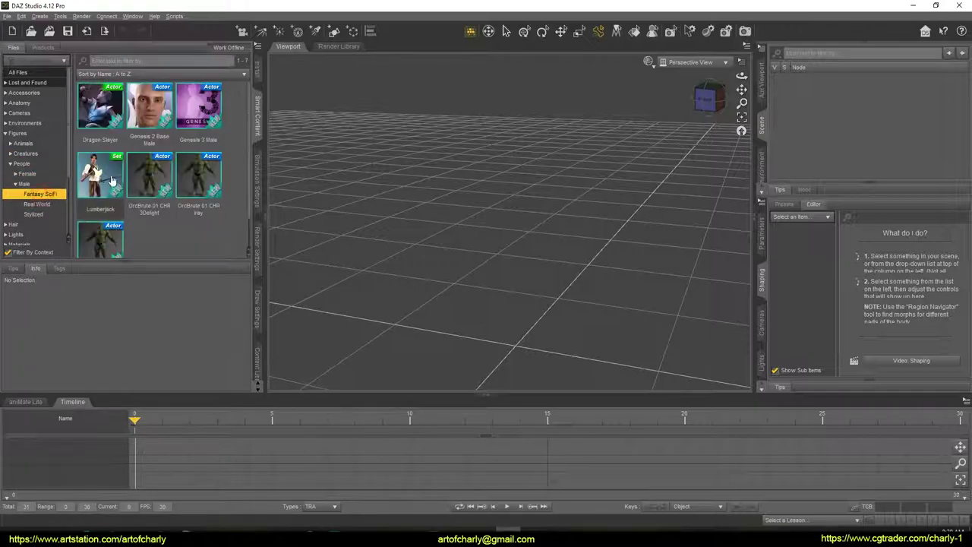
click(33, 214)
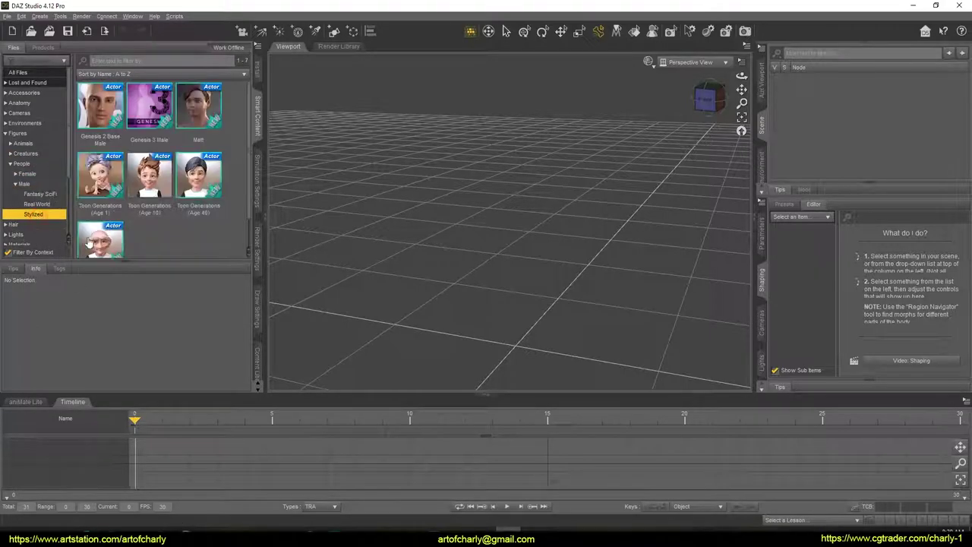
click(37, 205)
double_click(199, 182)
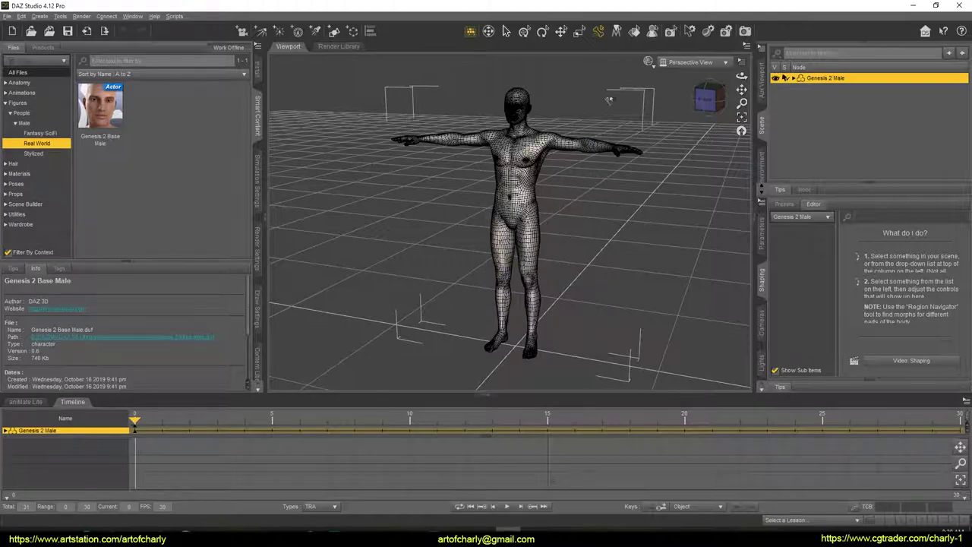
Step: Pose the Genesis 2 figure's left arm down towards its side, and clear the selection
drag(566, 152, 553, 187)
click(556, 265)
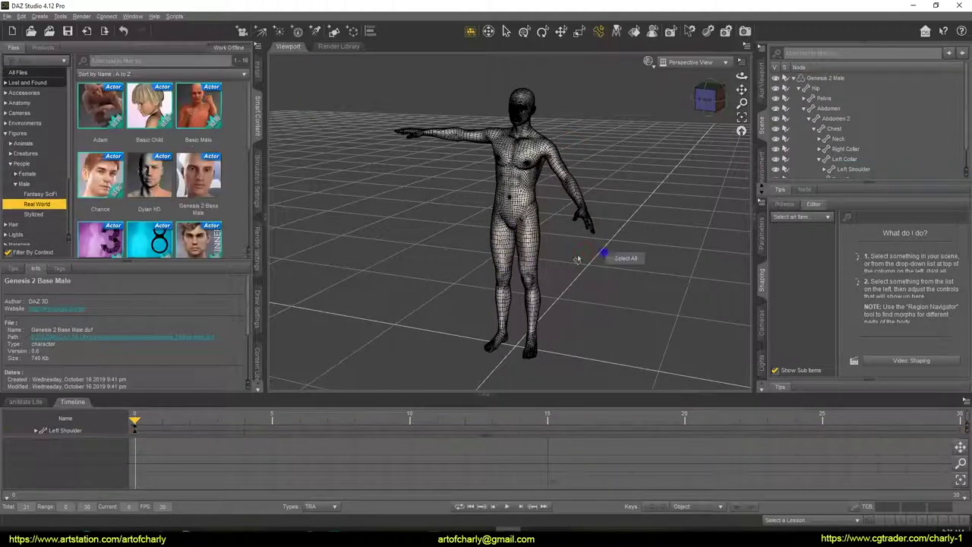
Step: Browse the Smart Content categories Props, Anatomy, Scene Builder, Stylized male figures and Accessories for ready-made poses
drag(701, 104, 676, 95)
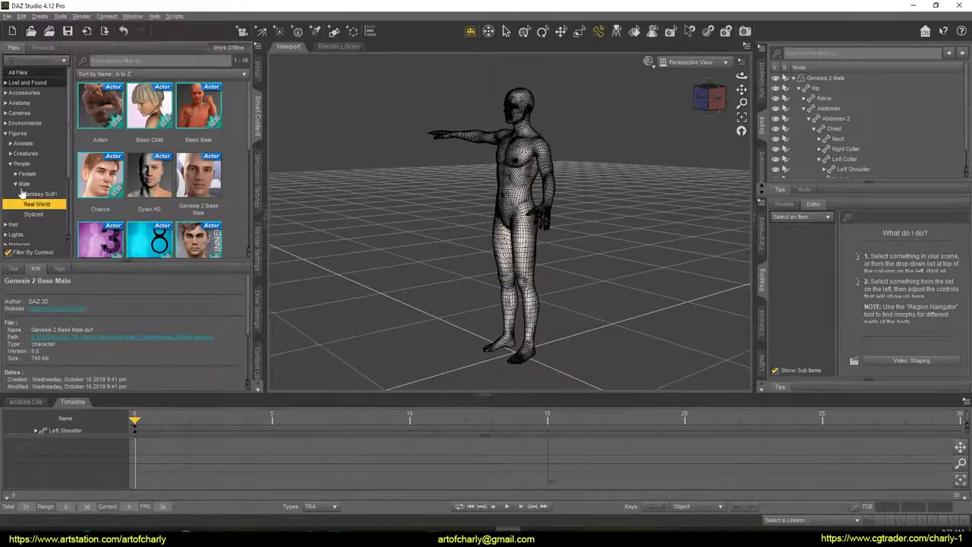
scroll(19, 237, down, 3)
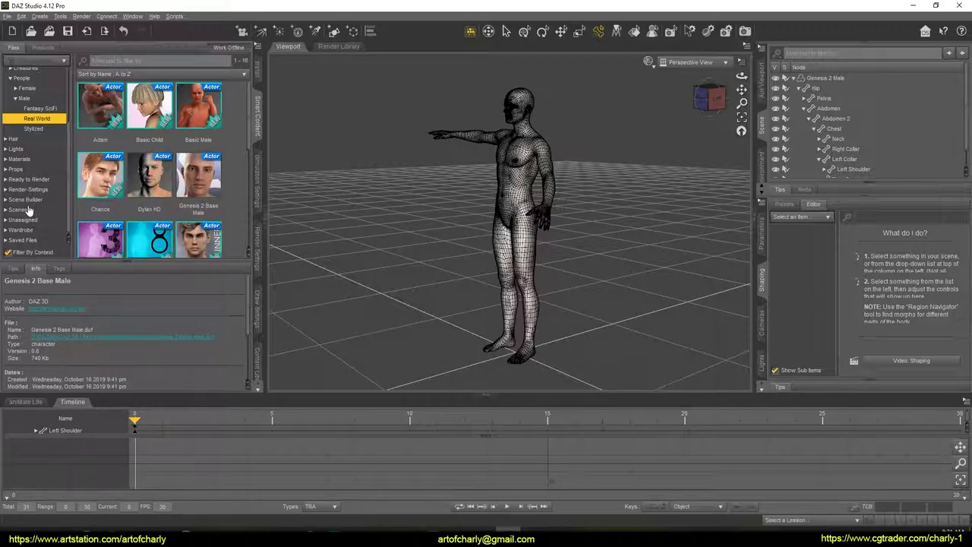
click(16, 170)
click(6, 170)
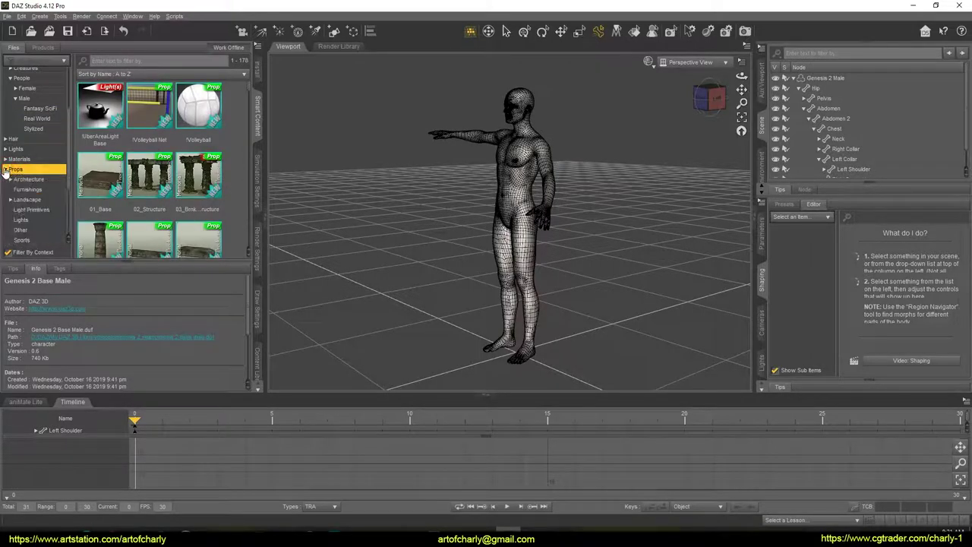
click(6, 170)
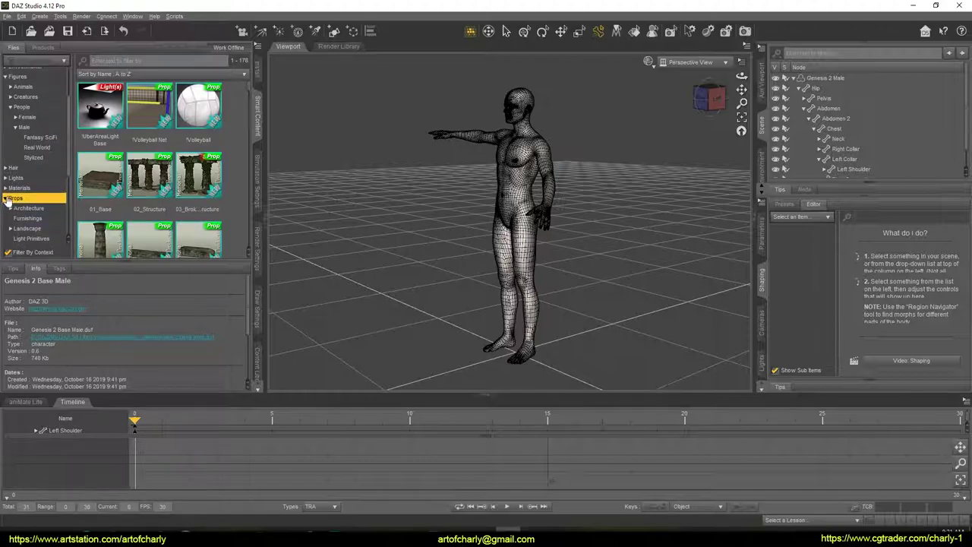
scroll(56, 226, up, 3)
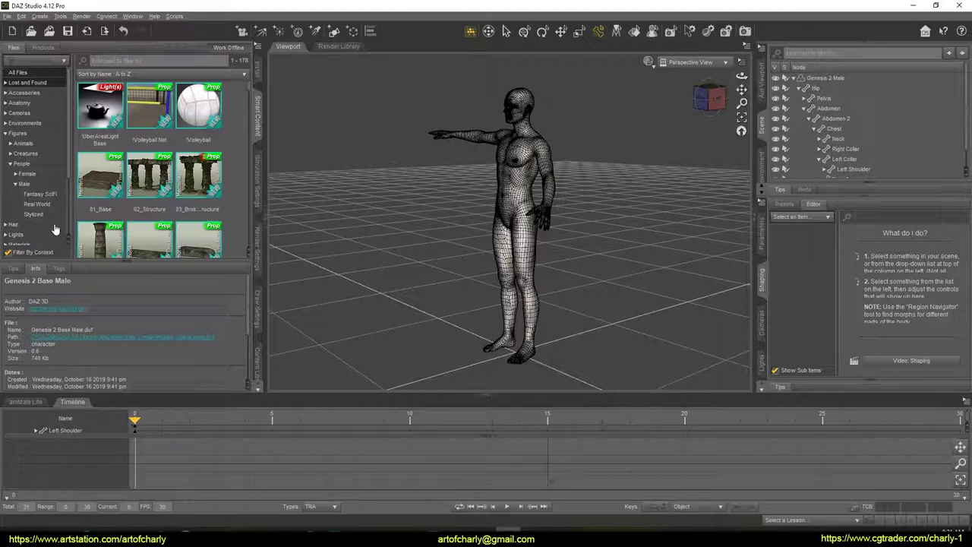
click(23, 104)
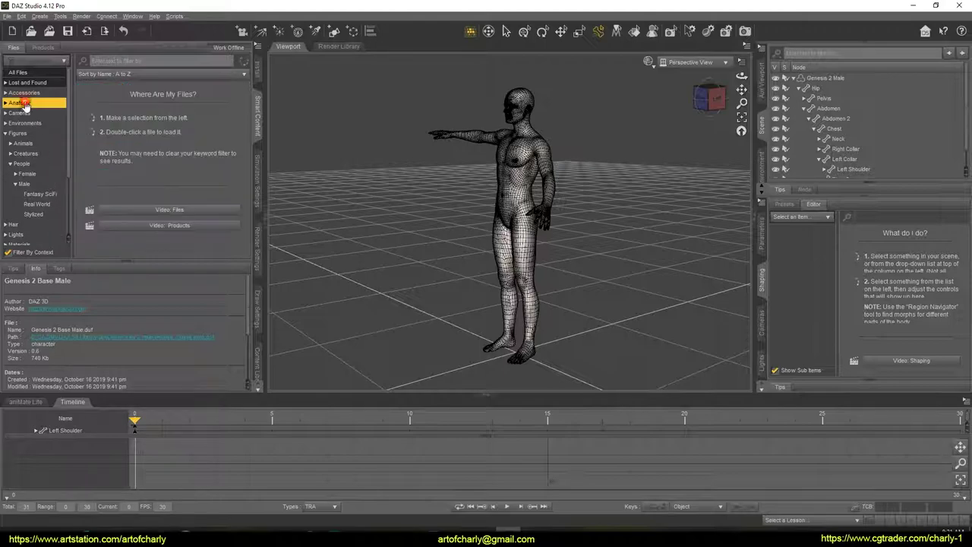
scroll(34, 174, down, 3)
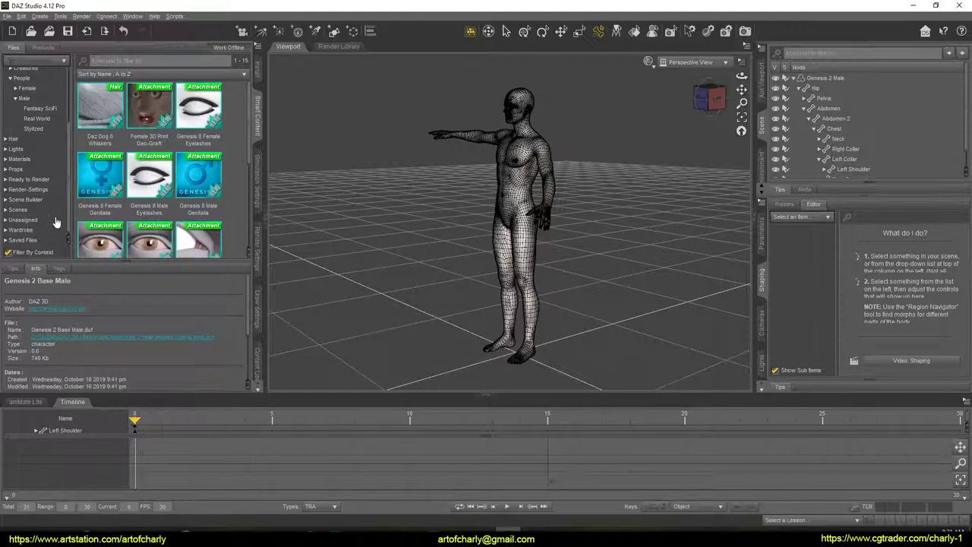
click(44, 200)
click(5, 200)
click(5, 200)
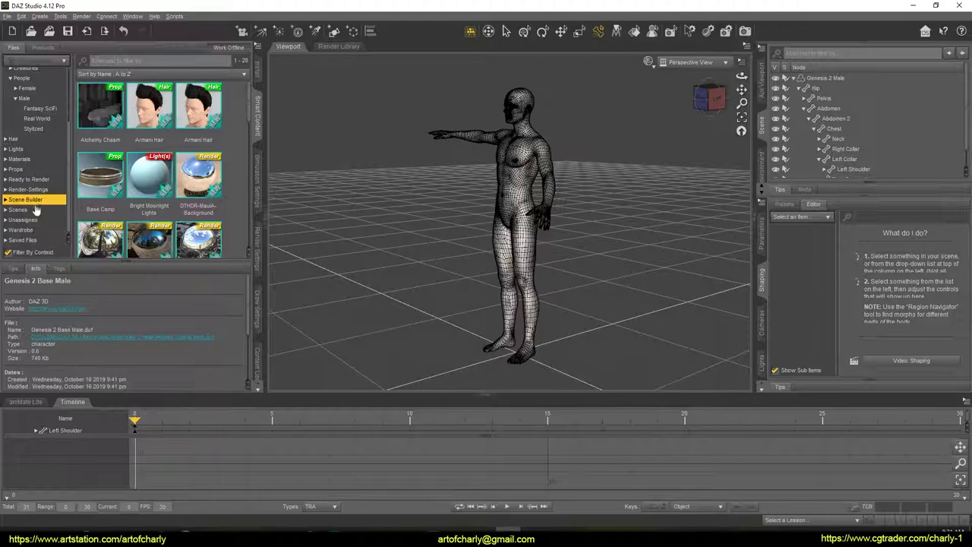
click(36, 129)
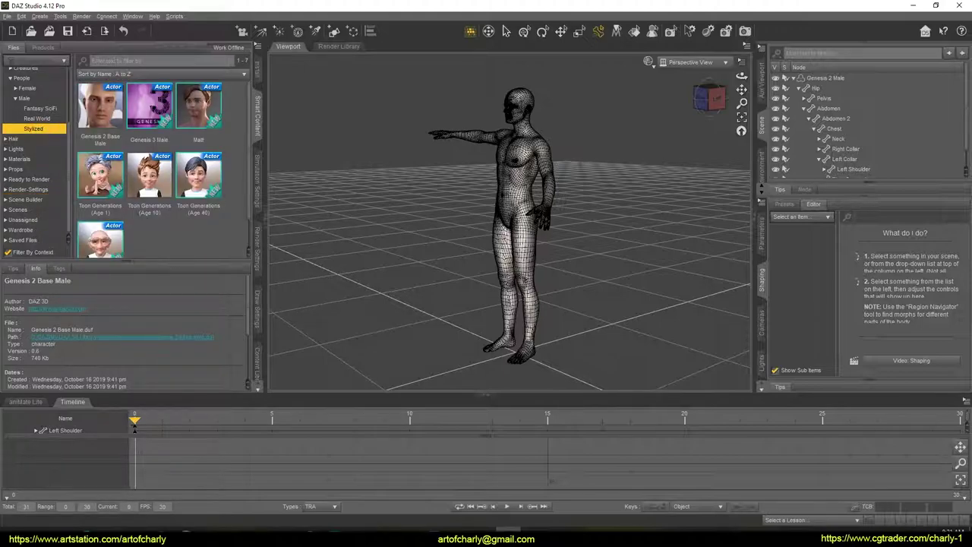
scroll(38, 91, up, 3)
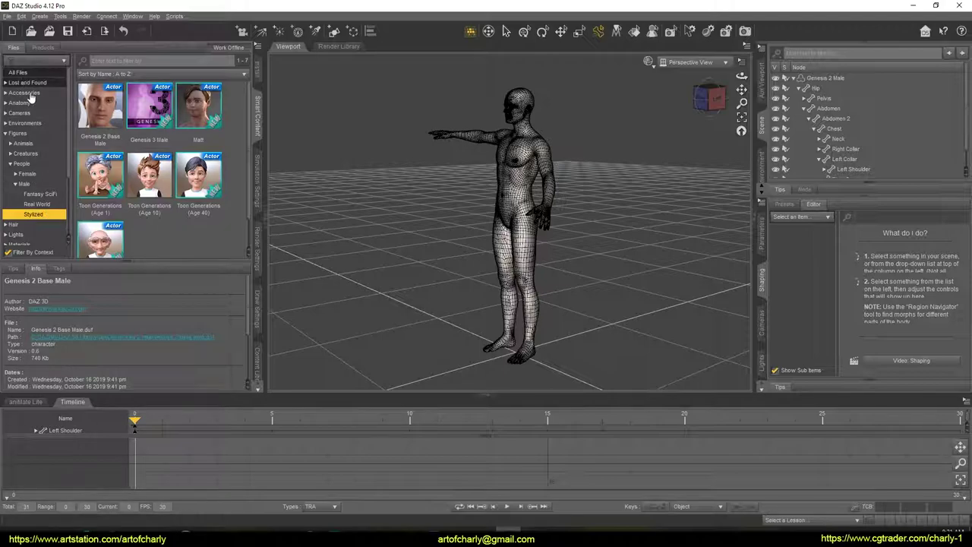
click(28, 93)
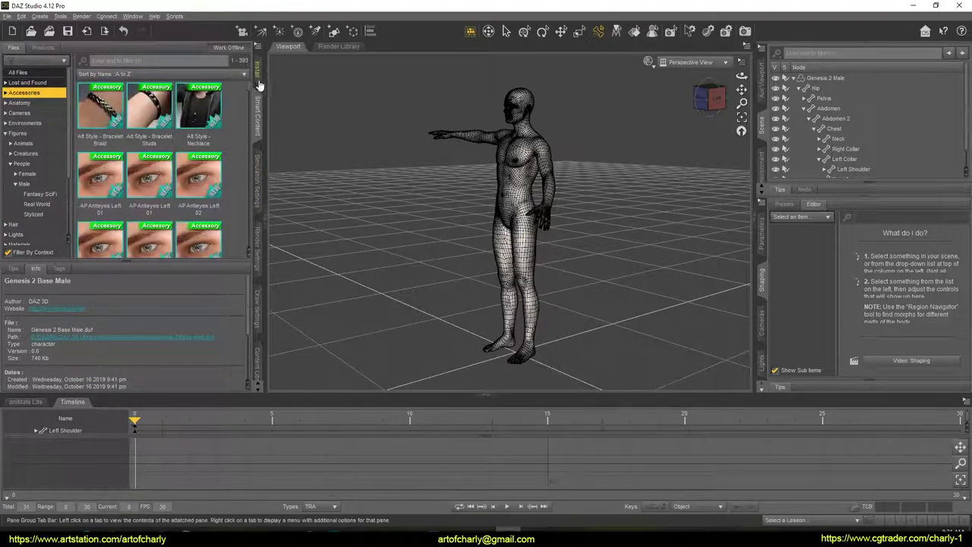
Step: Search Smart Content for "pose" and check the Figures and Creatures categories and the remaining category list for matching files
click(257, 181)
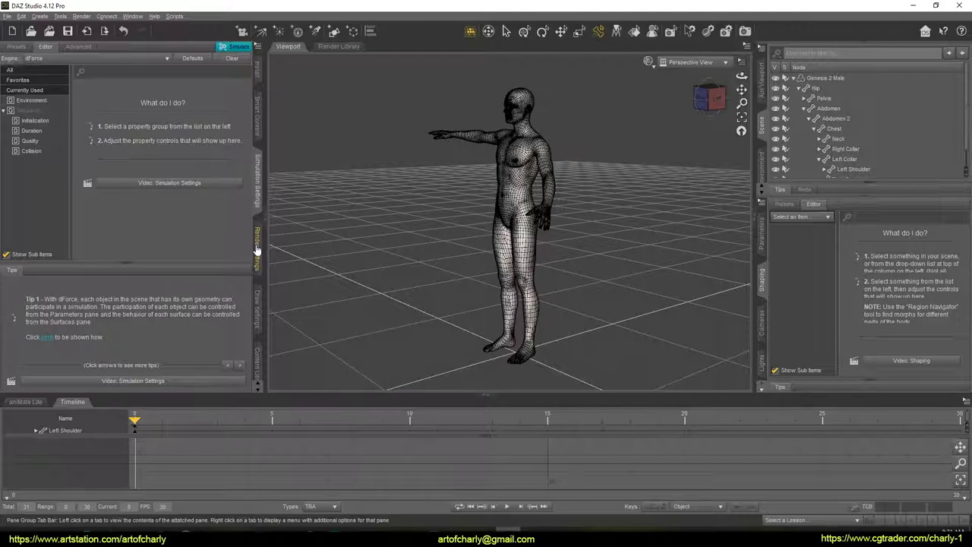
click(258, 125)
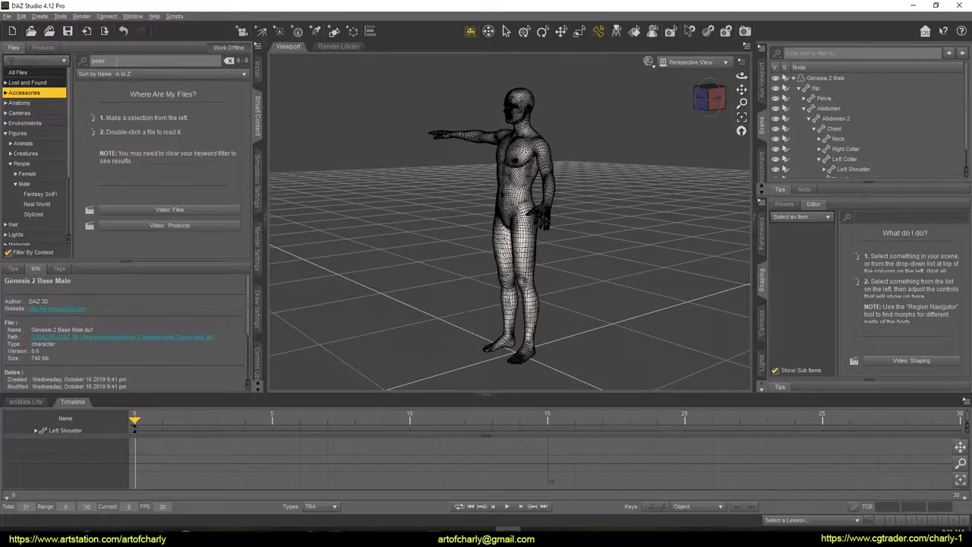
click(30, 124)
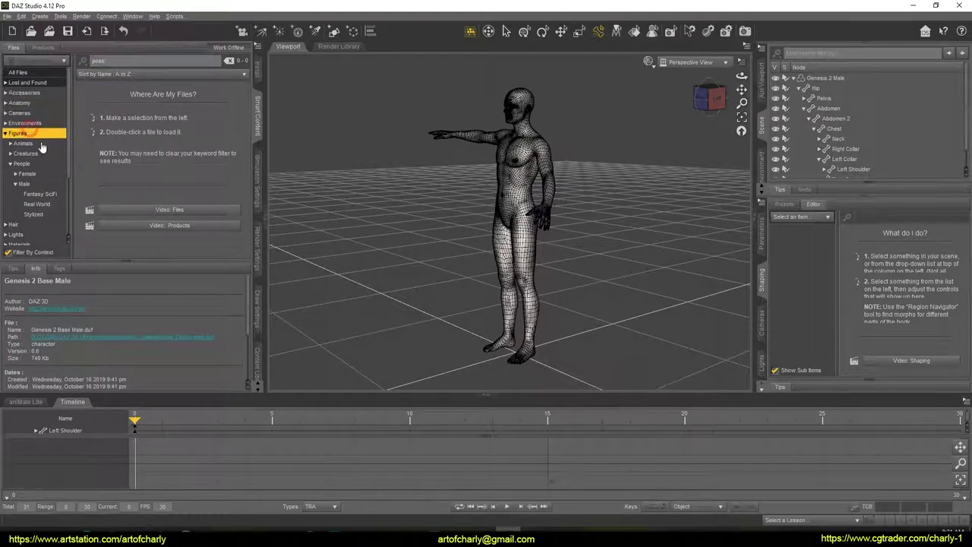
click(25, 153)
scroll(27, 203, down, 3)
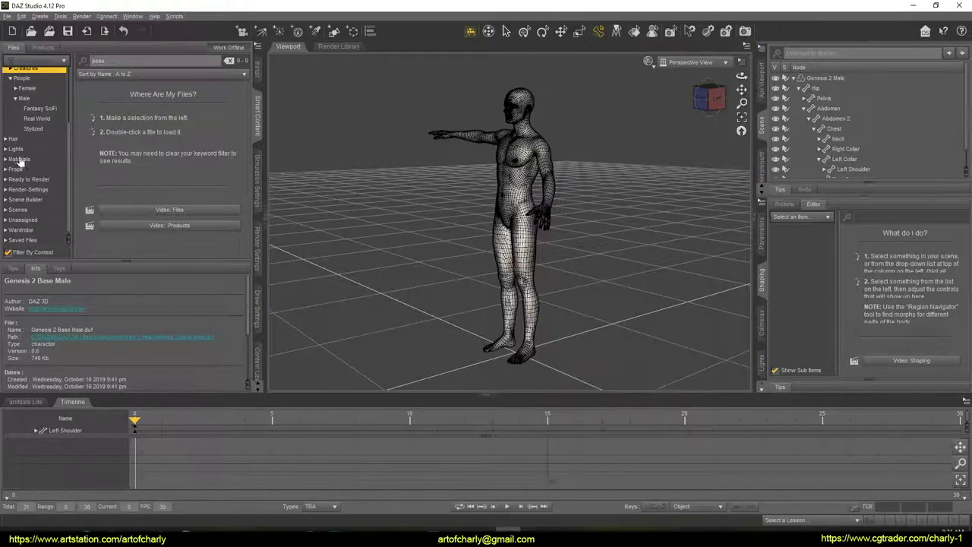
click(6, 210)
scroll(26, 198, down, 1)
click(11, 211)
scroll(35, 188, down, 1)
scroll(37, 221, up, 3)
scroll(33, 168, up, 1)
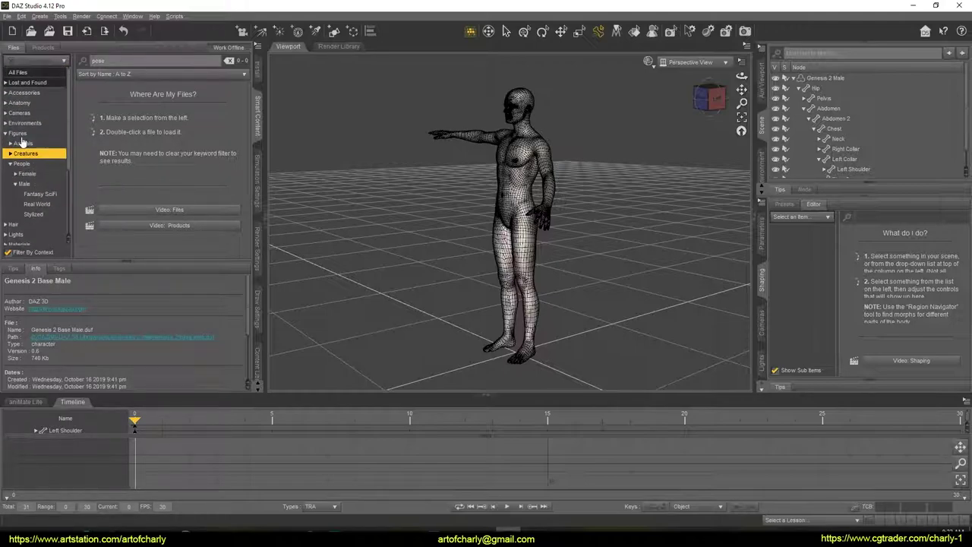
click(16, 185)
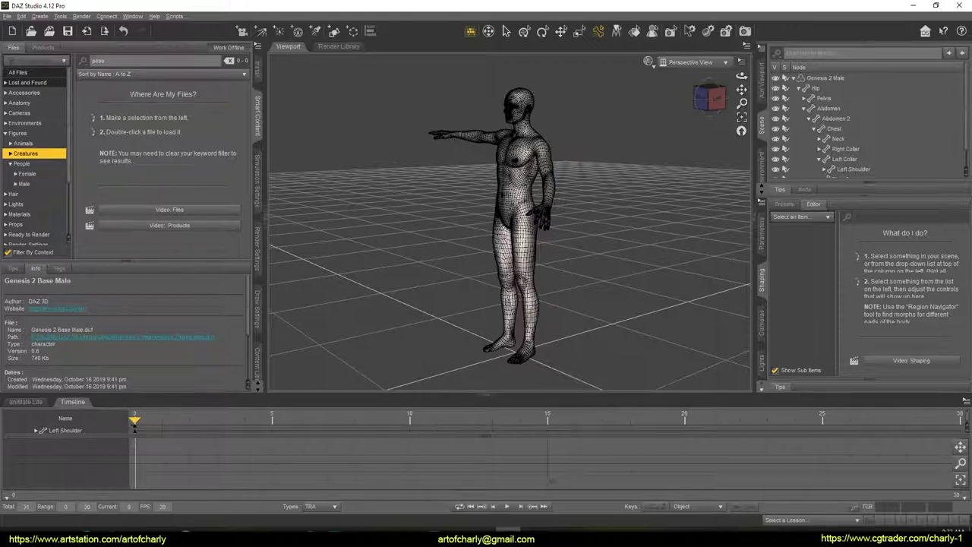
Step: Open the Content Library's default Poses category by function and look through the Action poses
click(258, 380)
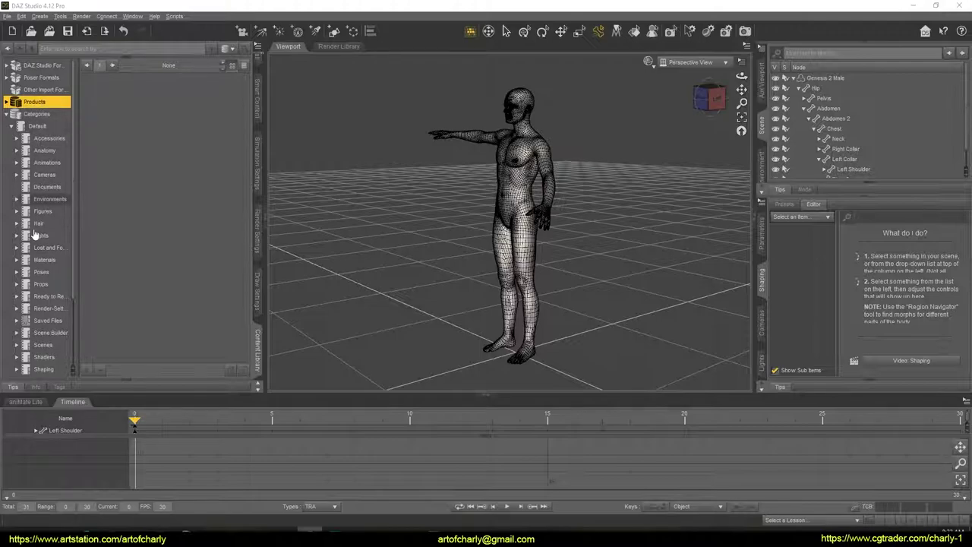
double_click(41, 271)
click(53, 285)
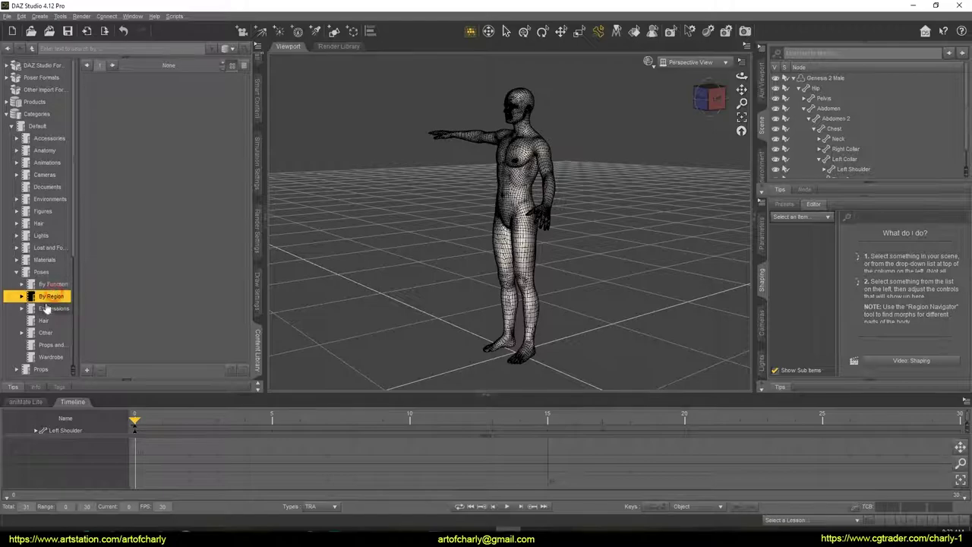
double_click(55, 286)
click(50, 296)
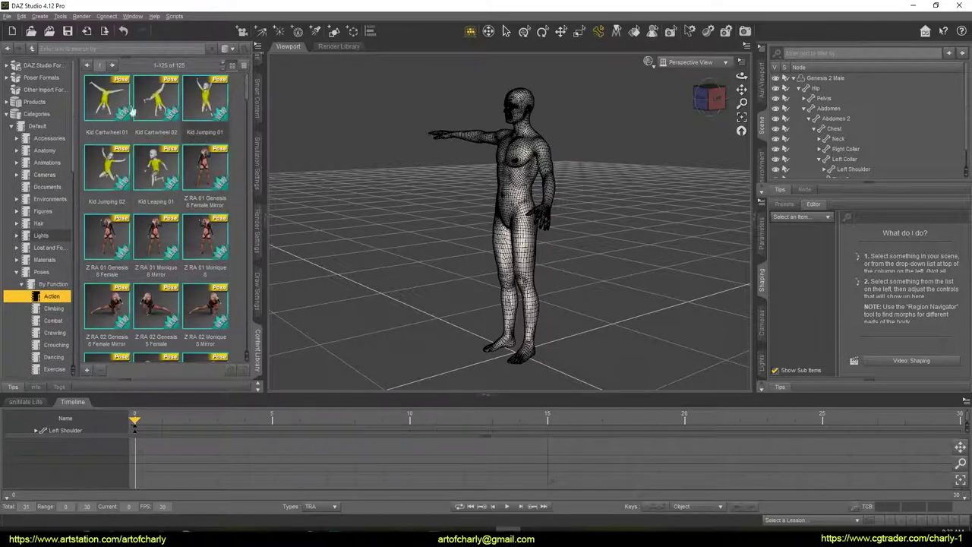
scroll(152, 251, down, 10)
scroll(190, 273, down, 5)
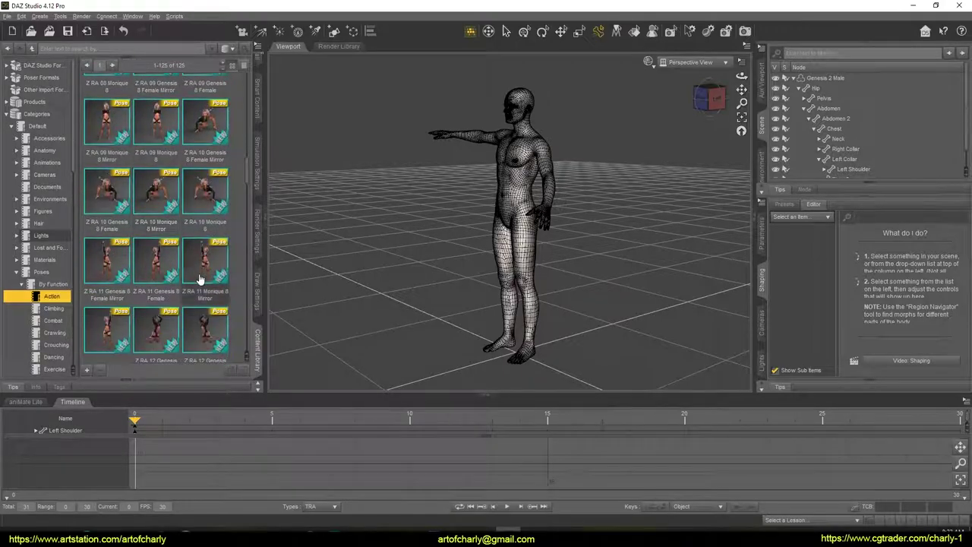
Step: Apply the Male Flying Kick 01 pose from the Combat category to the whole Genesis 2 Male figure
click(47, 309)
click(47, 320)
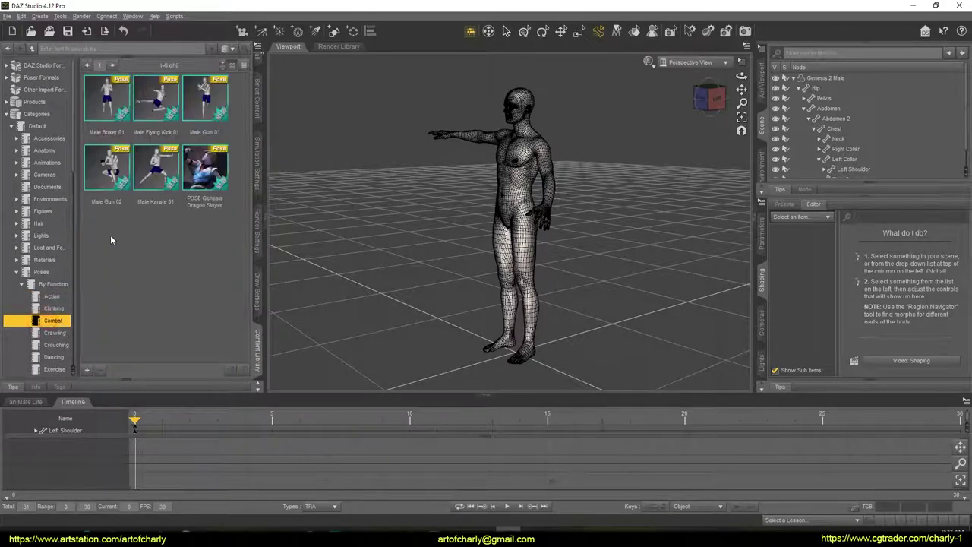
double_click(155, 104)
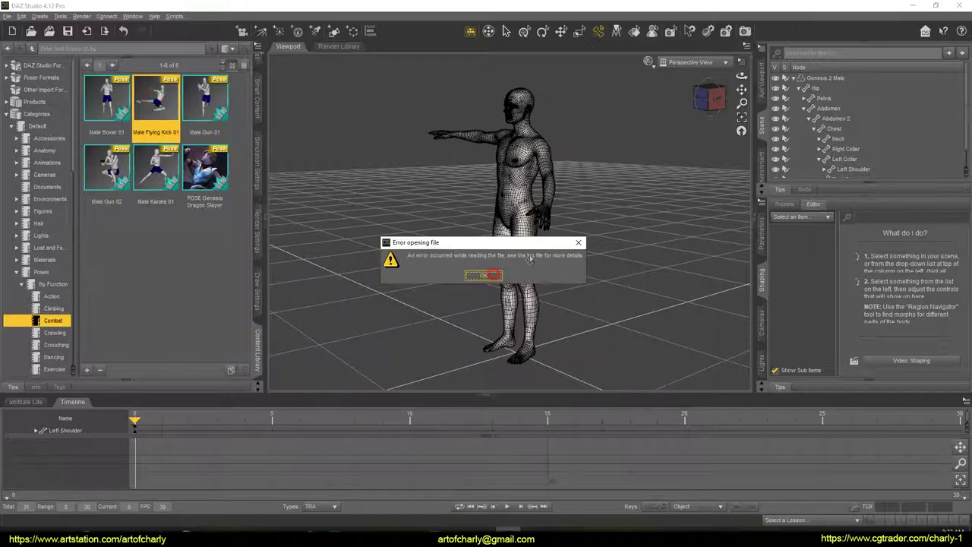
click(826, 79)
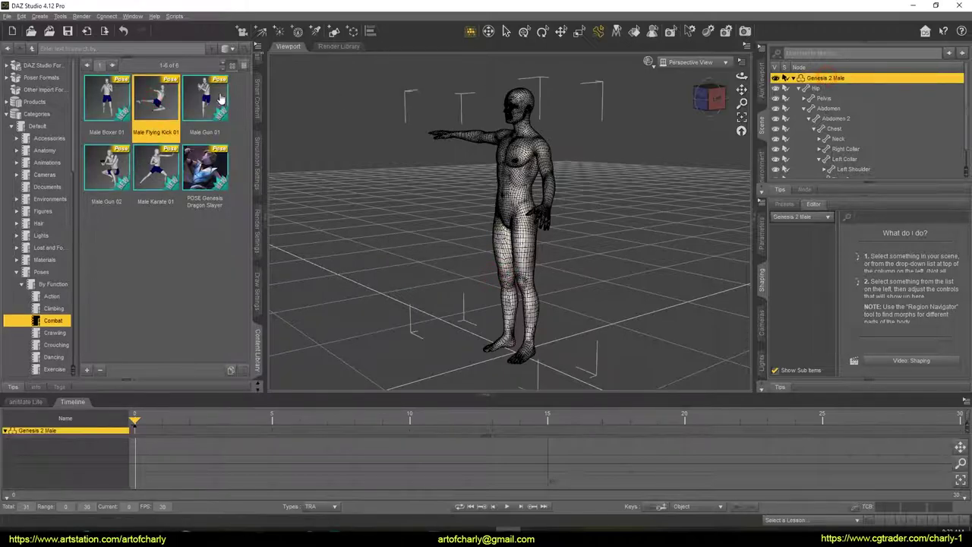
double_click(167, 96)
click(649, 220)
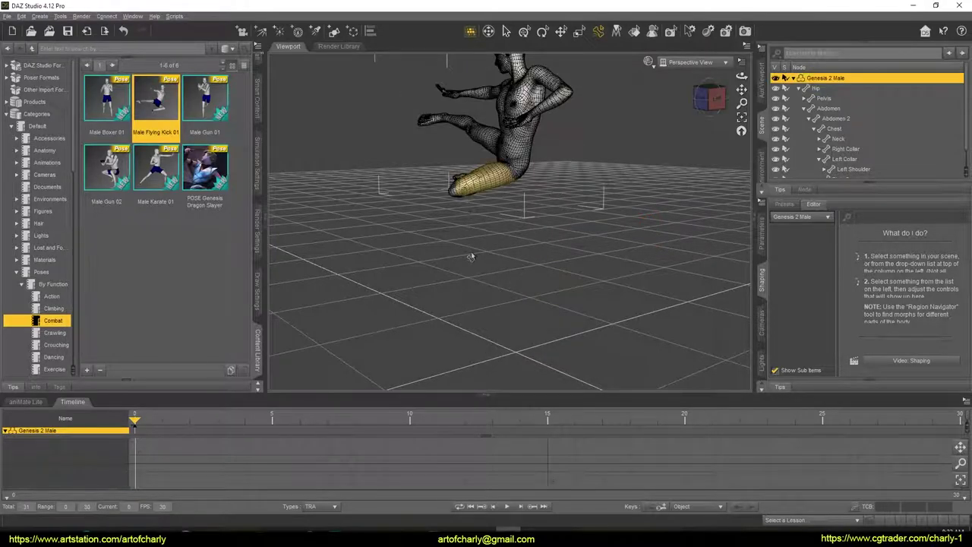
mouse_move(708, 93)
mouse_down()
mouse_move(695, 97)
mouse_move(742, 92)
mouse_move(710, 92)
mouse_up()
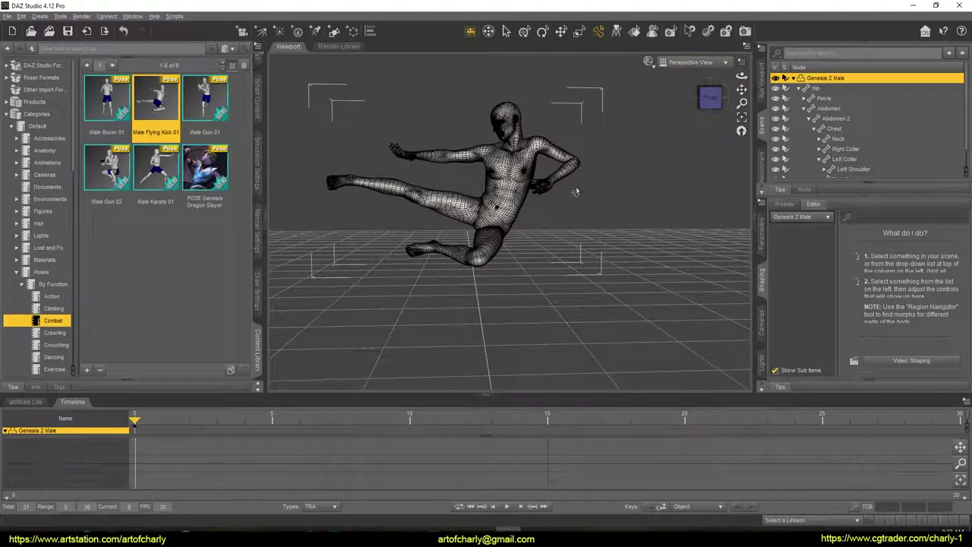
Step: Set the viewport's draw style to NVIDIA Iray and frame the kicking figure closer
click(648, 61)
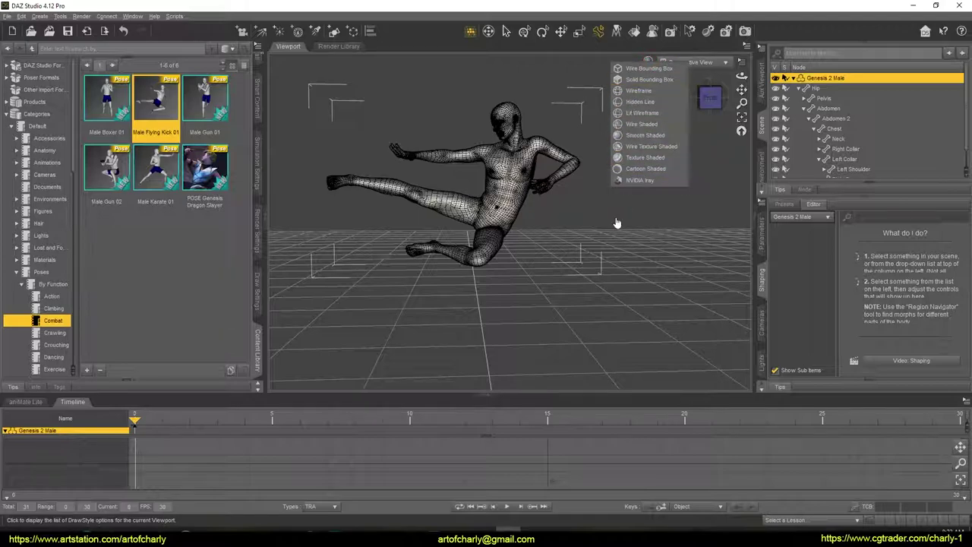
click(663, 158)
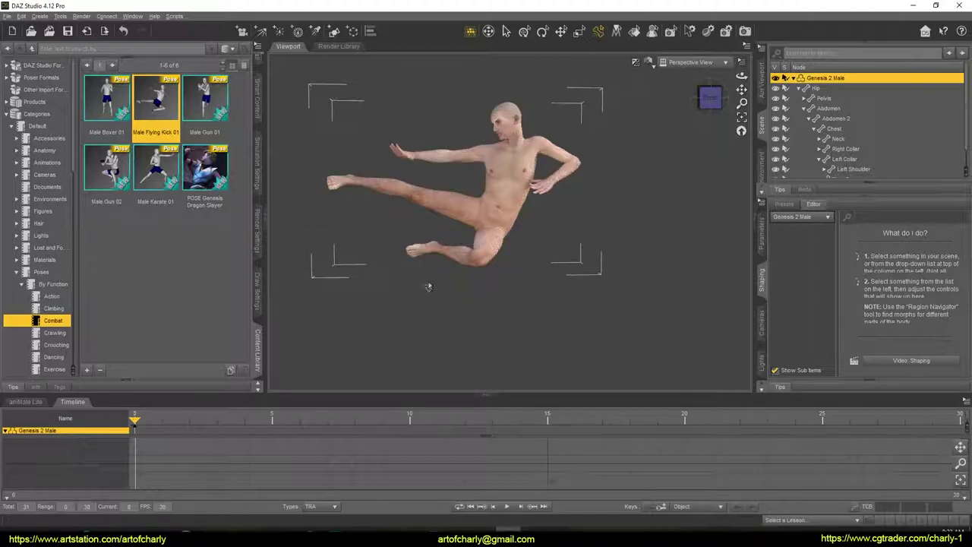
drag(741, 90, 778, 118)
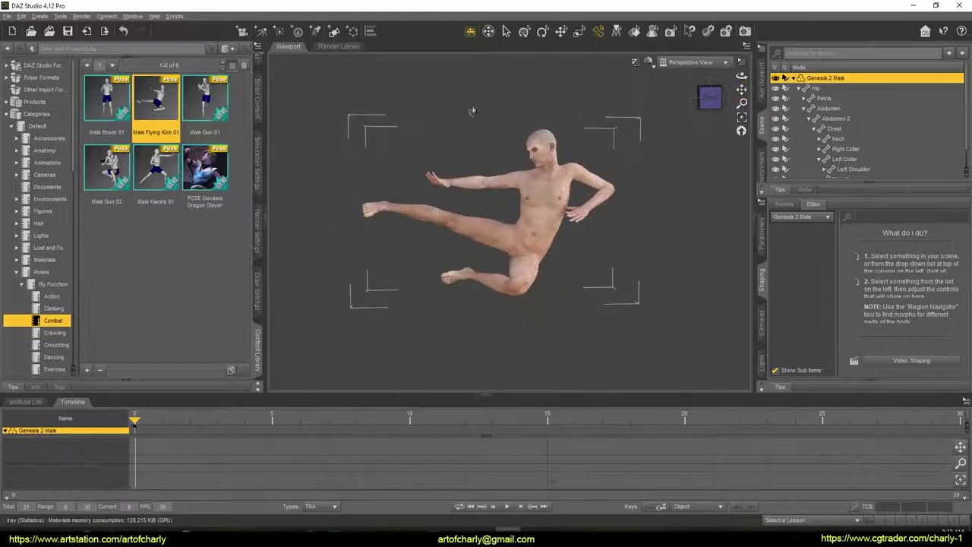
drag(741, 103, 742, 97)
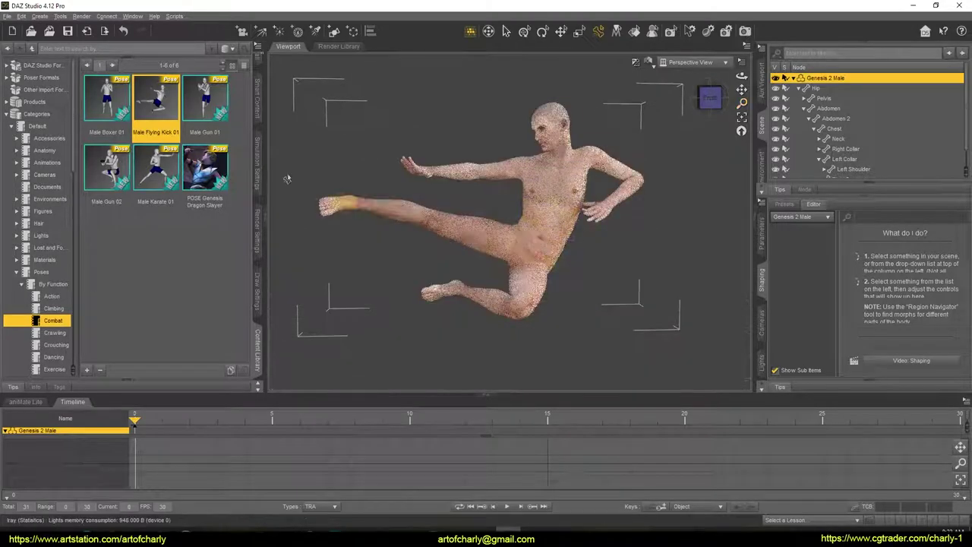
Step: Adjust the flying kick by moving the left forearm outward, raising the right forearm and shifting the left shin
click(623, 193)
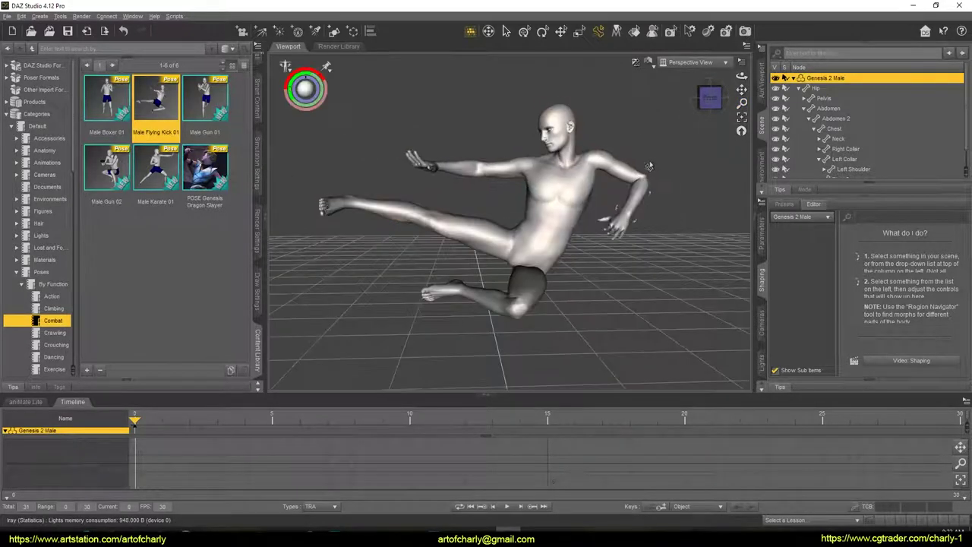
click(455, 161)
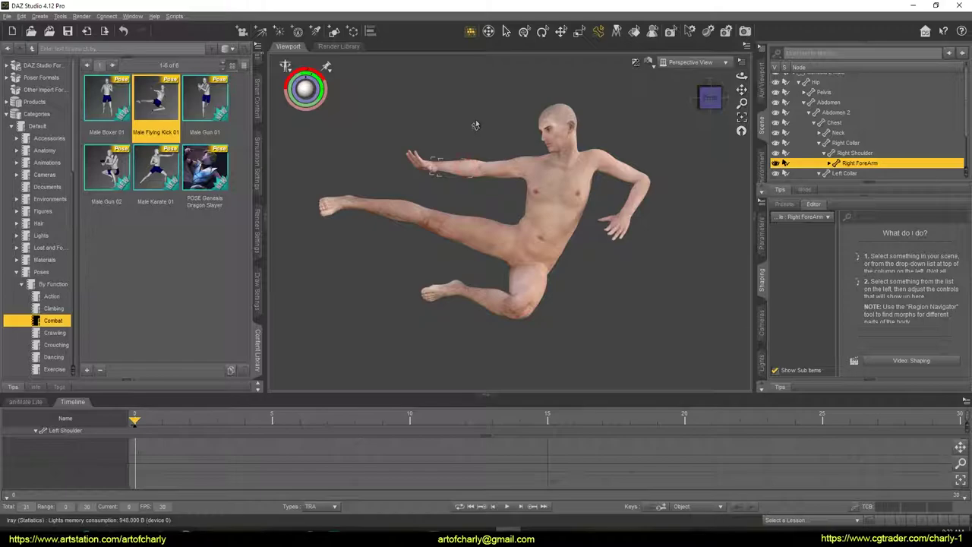
click(478, 309)
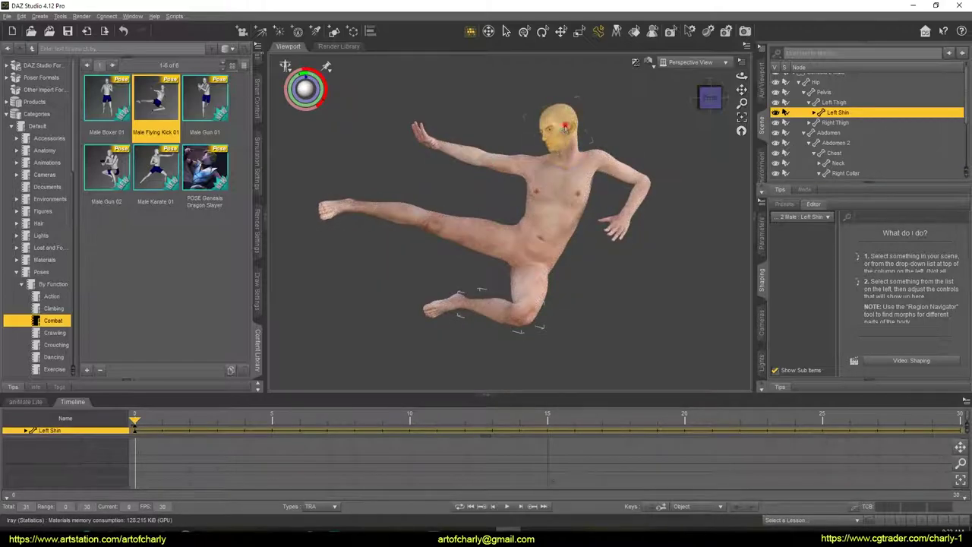
Step: Turn the figure's head to face the viewer
click(571, 156)
drag(566, 152, 575, 148)
drag(305, 89, 296, 90)
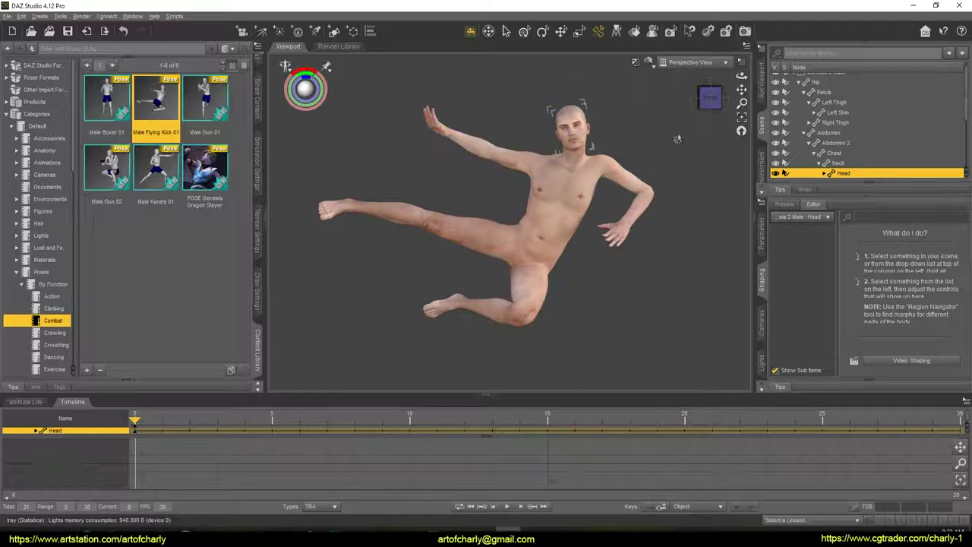
Step: Set the viewport's draw style to Smooth Shaded, and select the whole Genesis 2 Male figure with its hierarchy collapsed
click(649, 63)
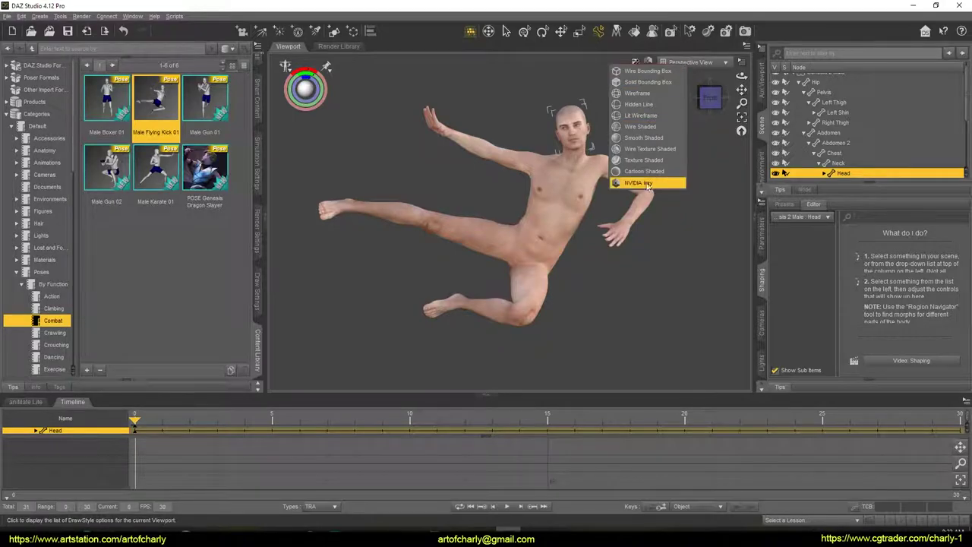
click(646, 137)
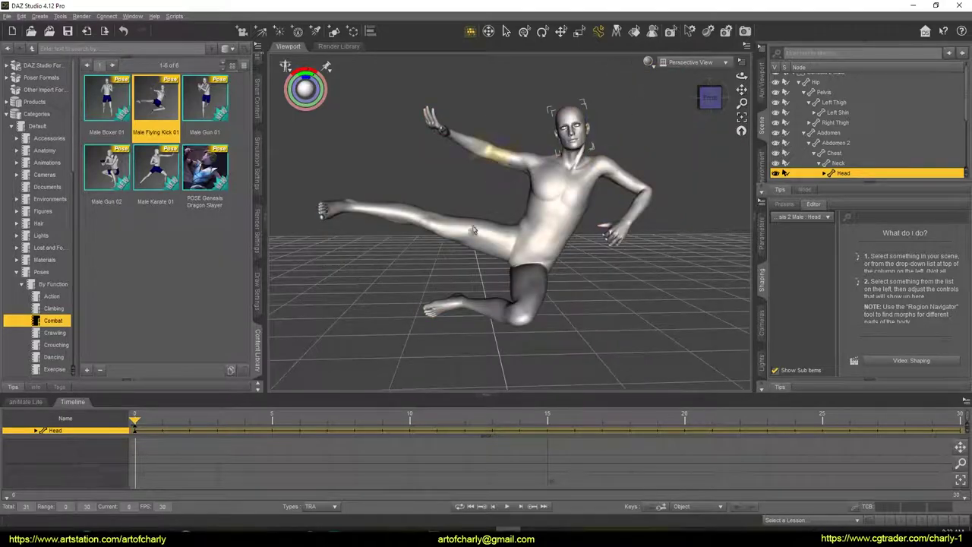
scroll(855, 126, up, 1)
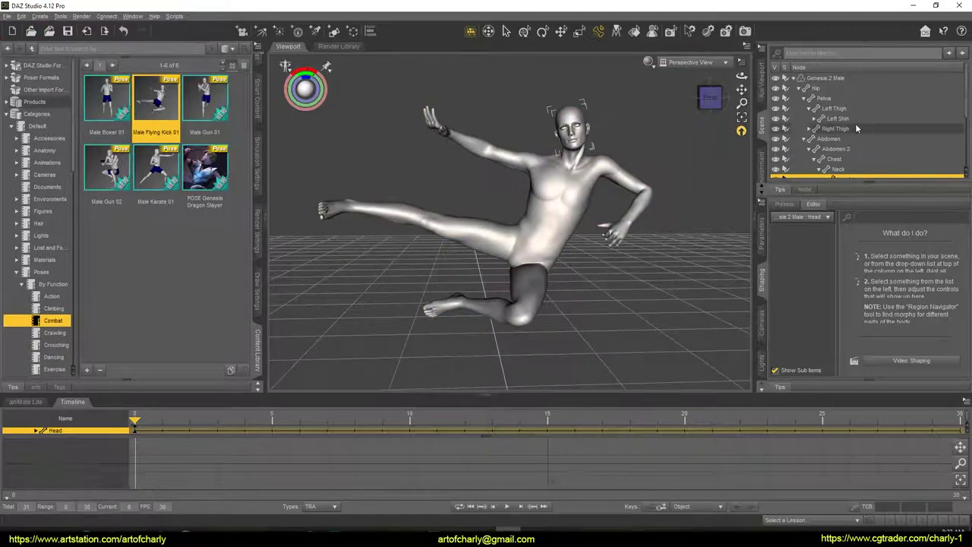
click(827, 78)
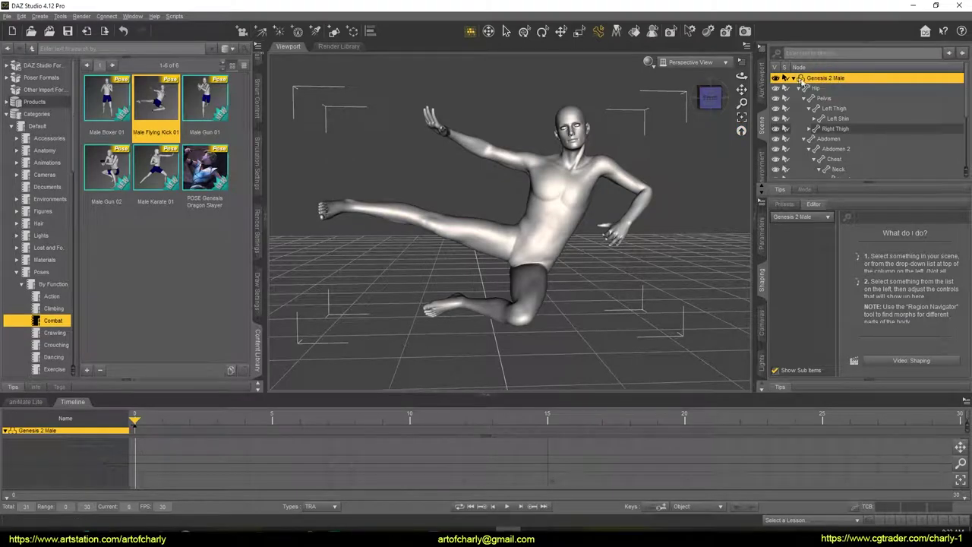
click(793, 78)
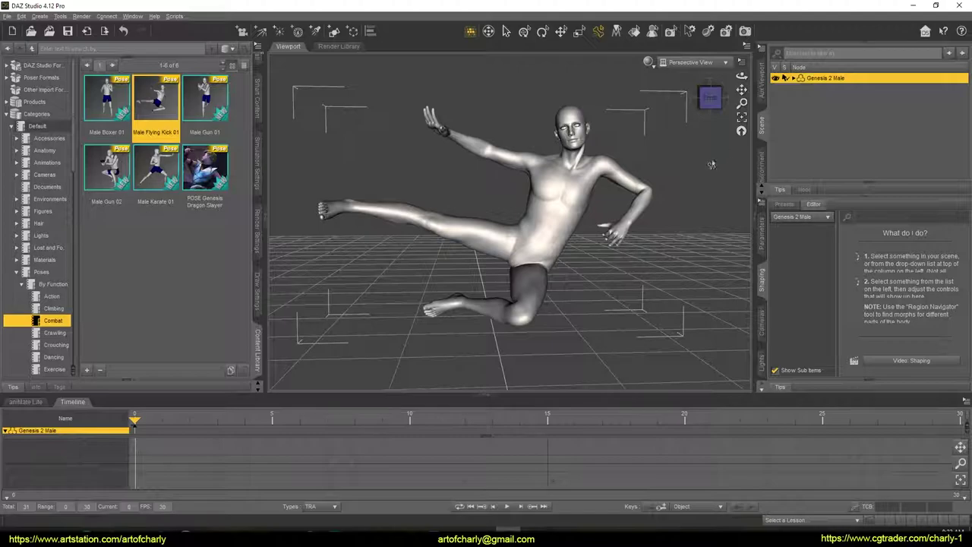
Step: Export the posed figure as new.obj to the DESCTOP folder using the DAZ Studio (1 unit = 1cm) preset
click(7, 16)
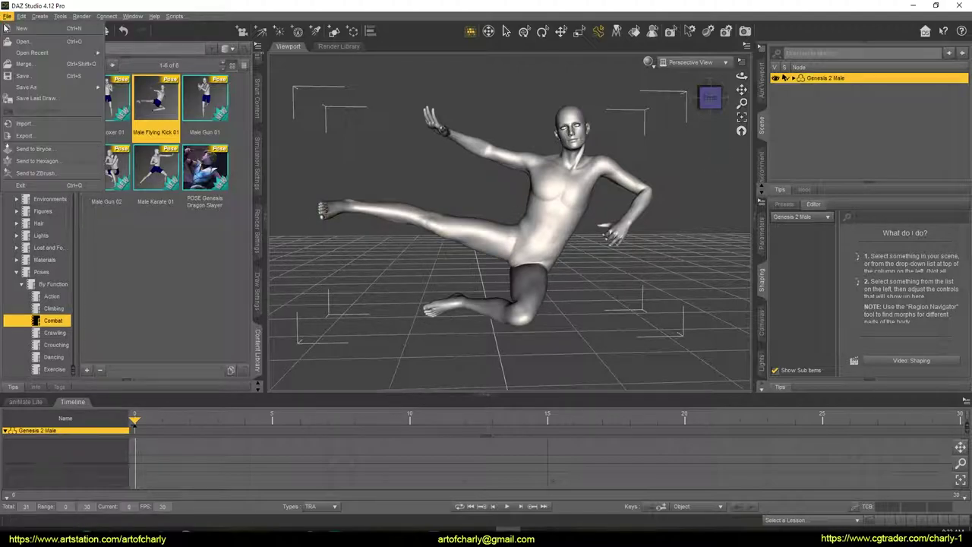
click(24, 135)
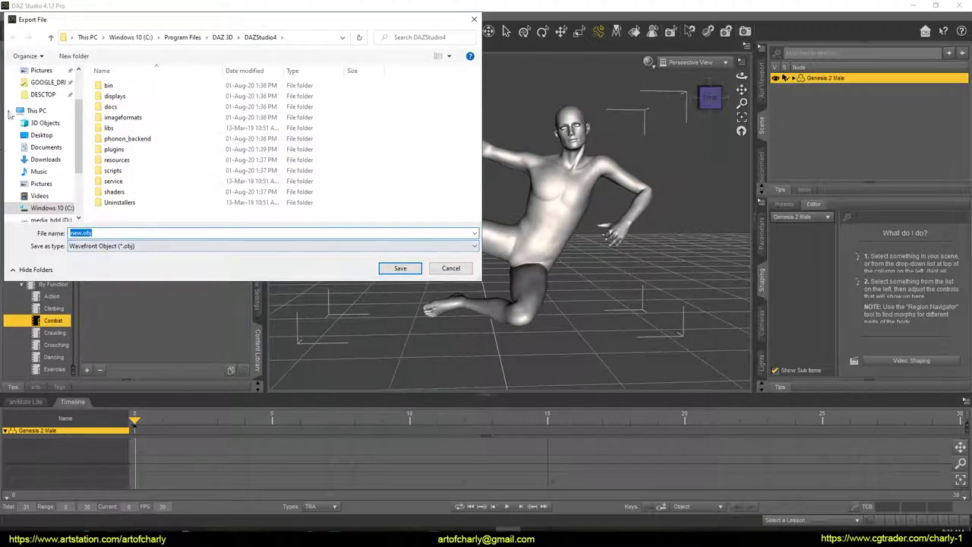
click(43, 96)
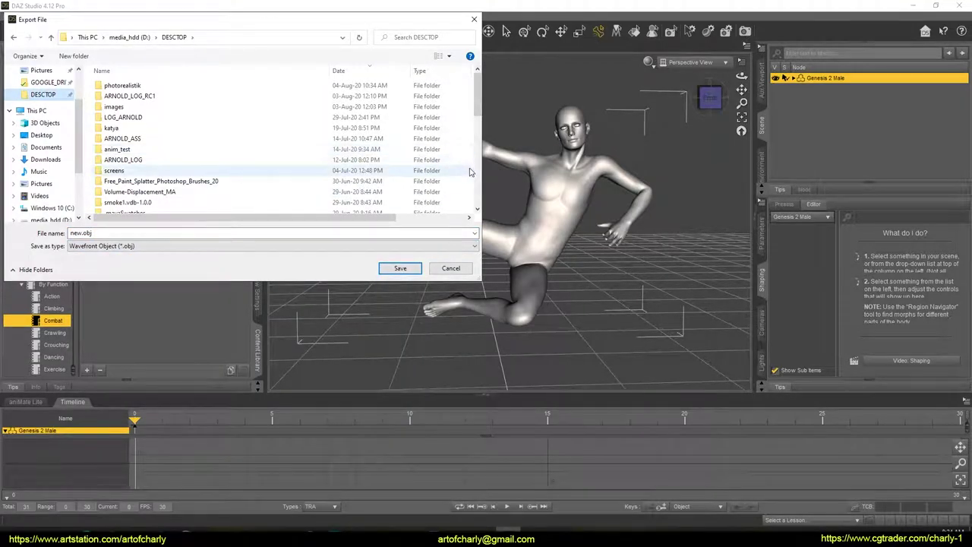
click(400, 268)
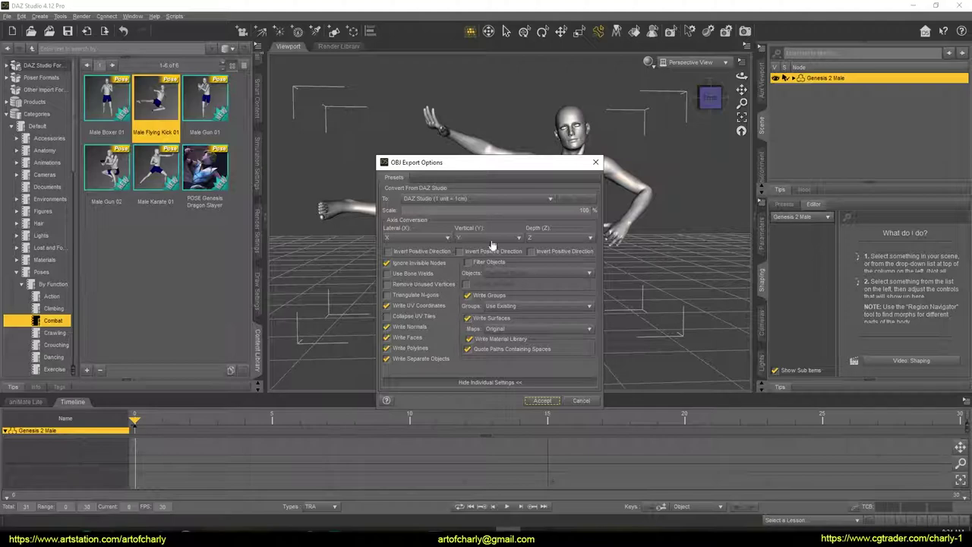
click(469, 199)
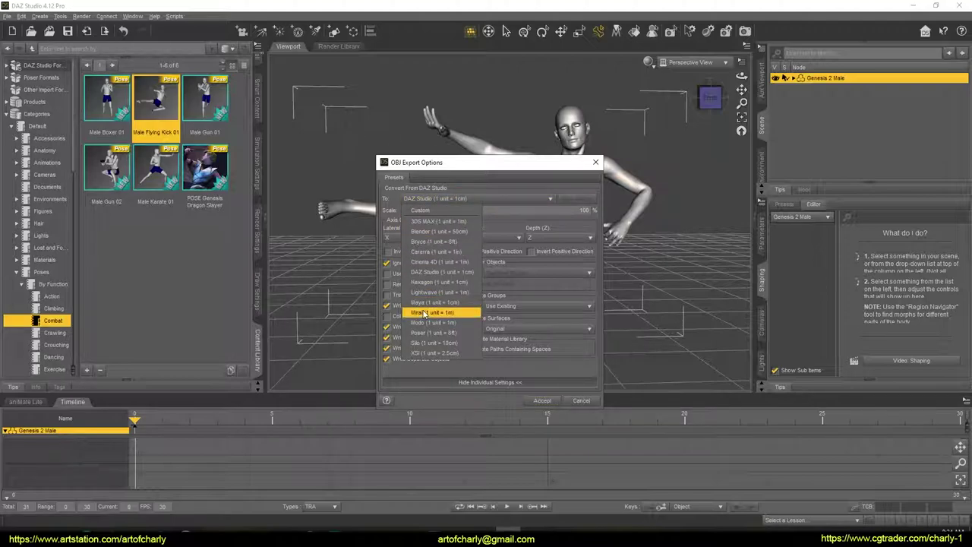
click(434, 272)
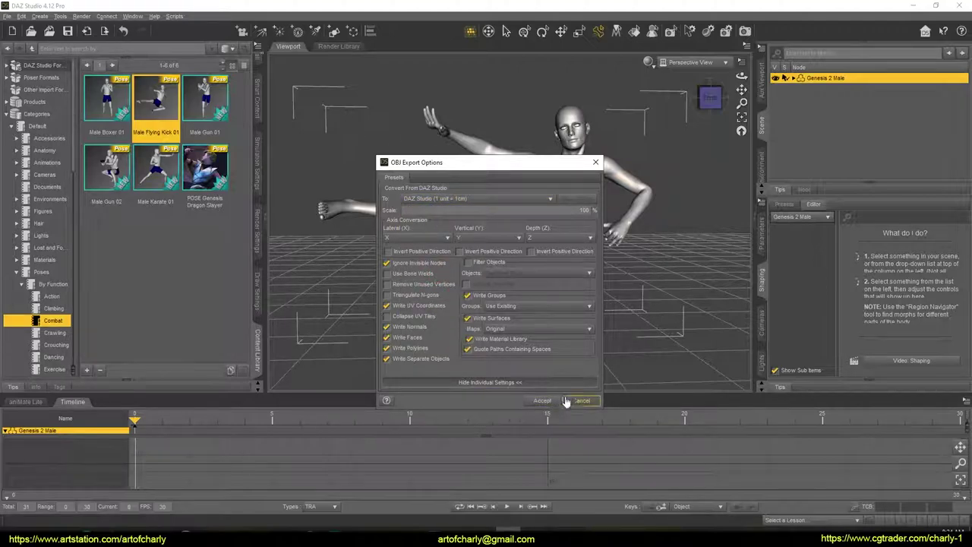
click(542, 400)
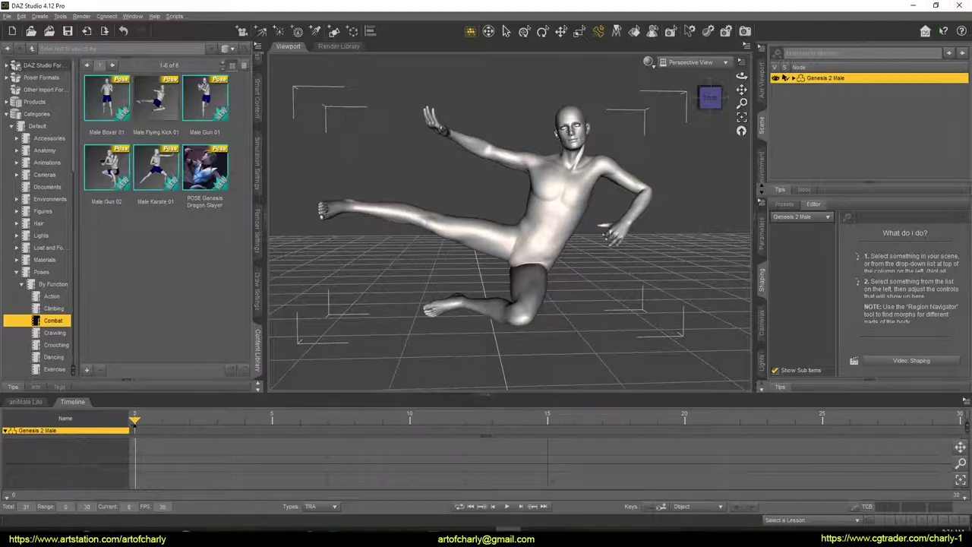
Step: Switch to Teya Conceptor and open new.obj from the DESCTOP folder as the scene
click(955, 5)
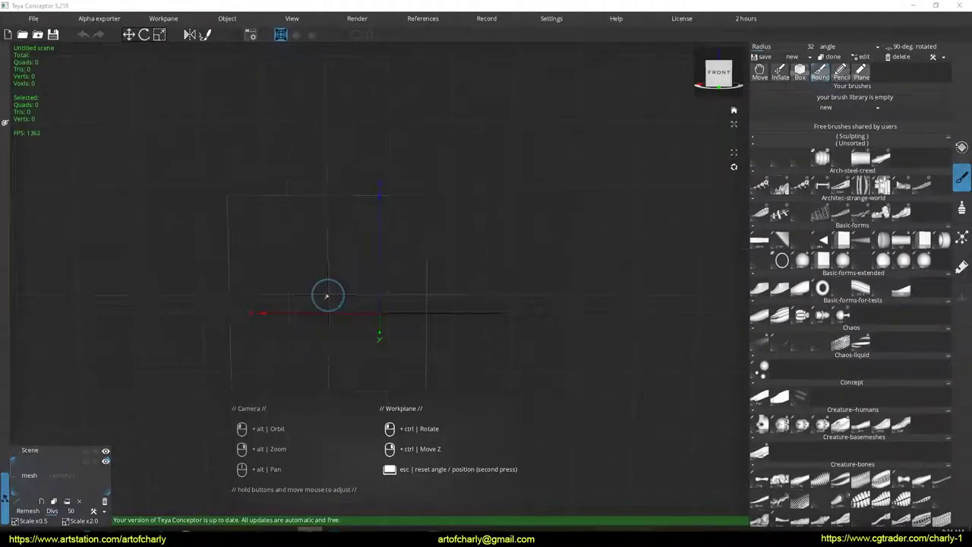
click(23, 19)
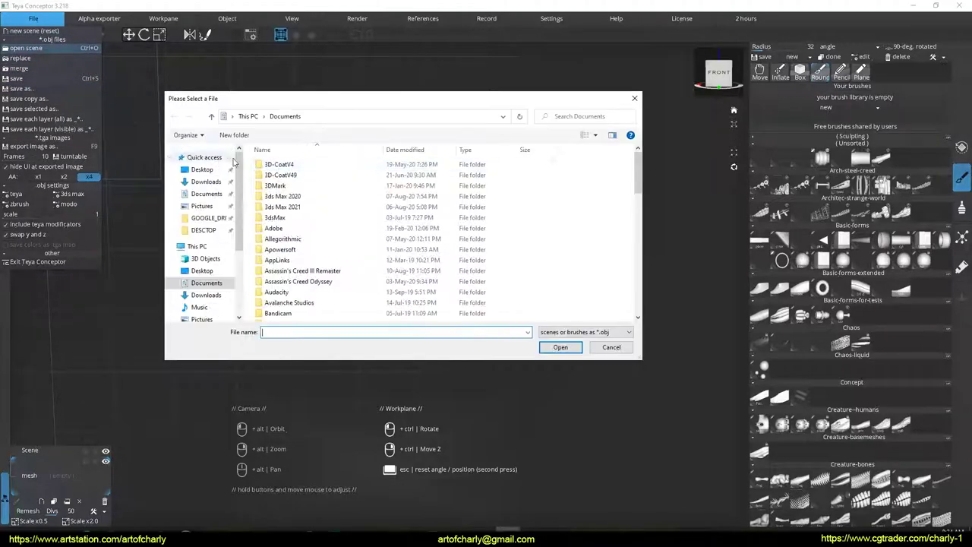
click(203, 230)
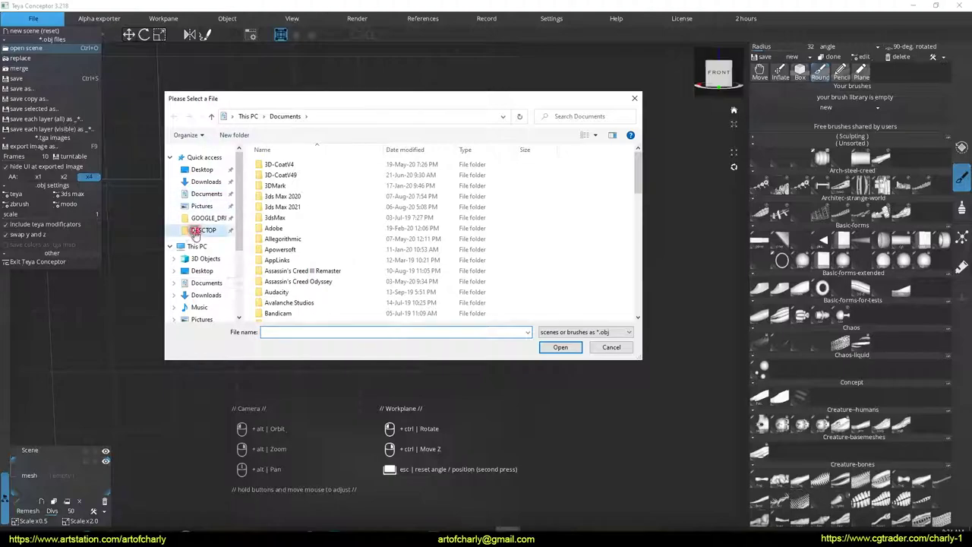
scroll(341, 229, down, 5)
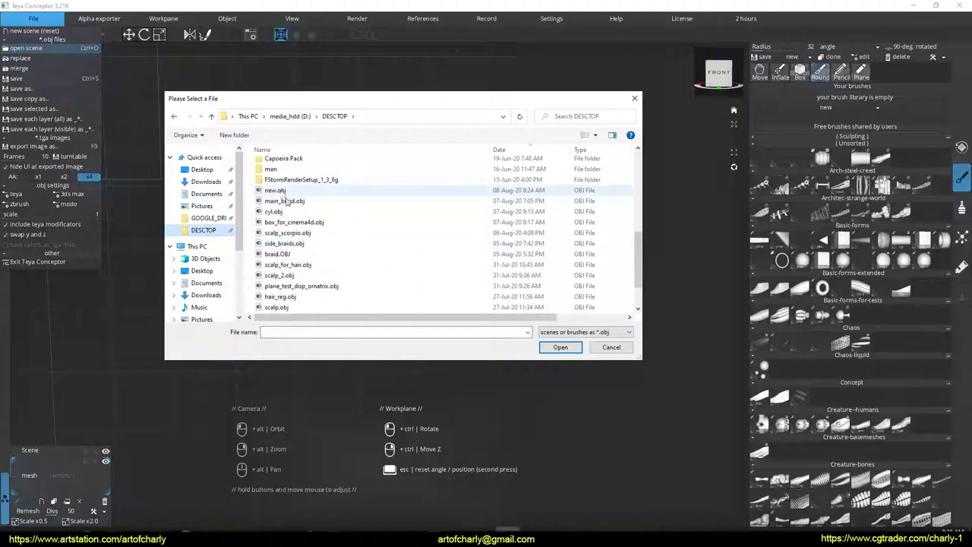
scroll(303, 232, up, 8)
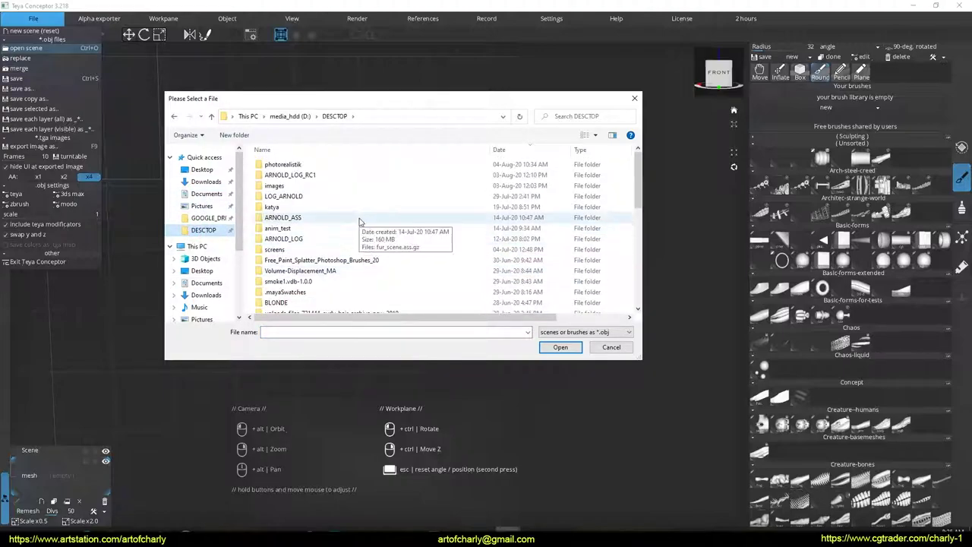
scroll(356, 219, down, 5)
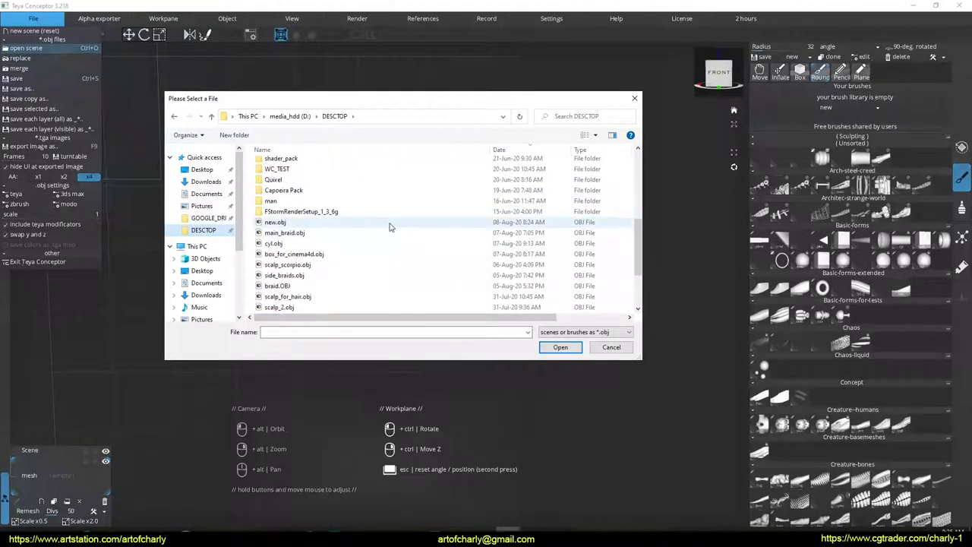
click(389, 224)
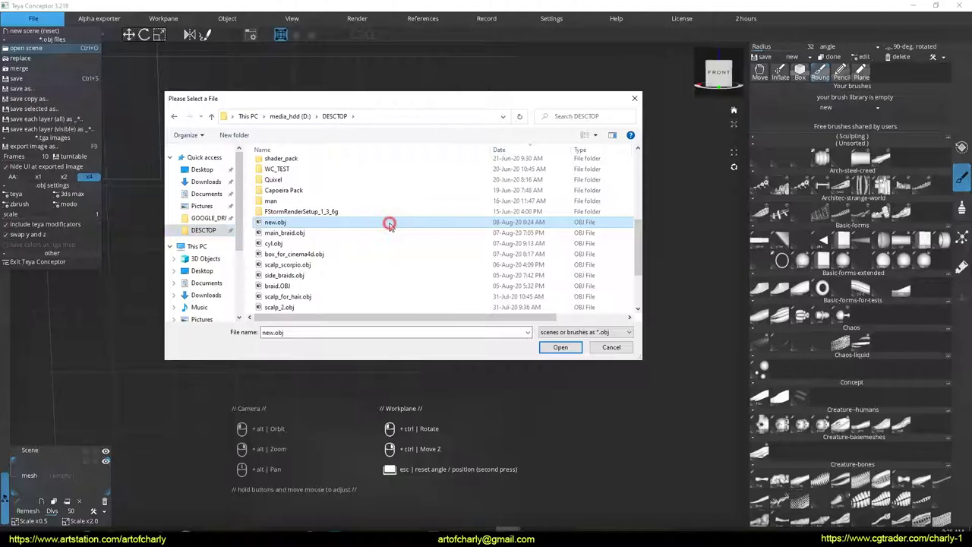
click(568, 345)
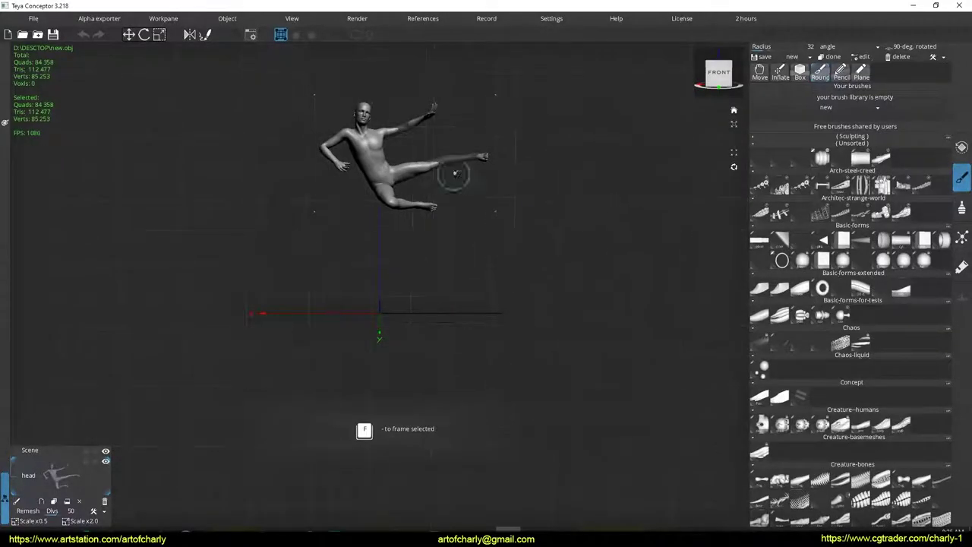
Step: Frame the imported kicking figure closer and try out the Round brush beside its torso
mouse_move(474, 241)
alt+mouse_down()
mouse_move(369, 241)
mouse_move(473, 240)
alt+mouse_up()
scroll(454, 233, up, 2)
alt+middle_drag(442, 202, 443, 221)
alt+drag(443, 221, 462, 221)
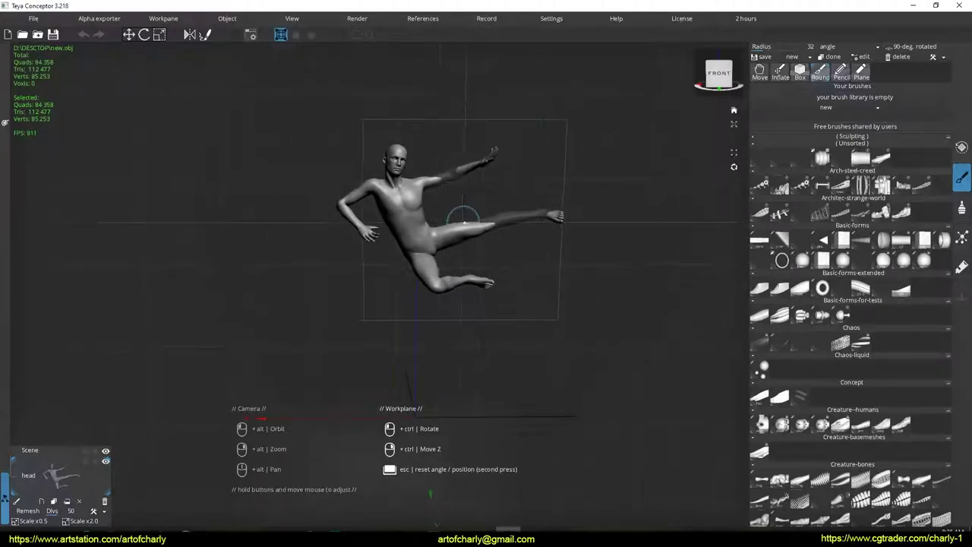
alt+right_drag(475, 228, 508, 206)
alt+drag(507, 205, 436, 210)
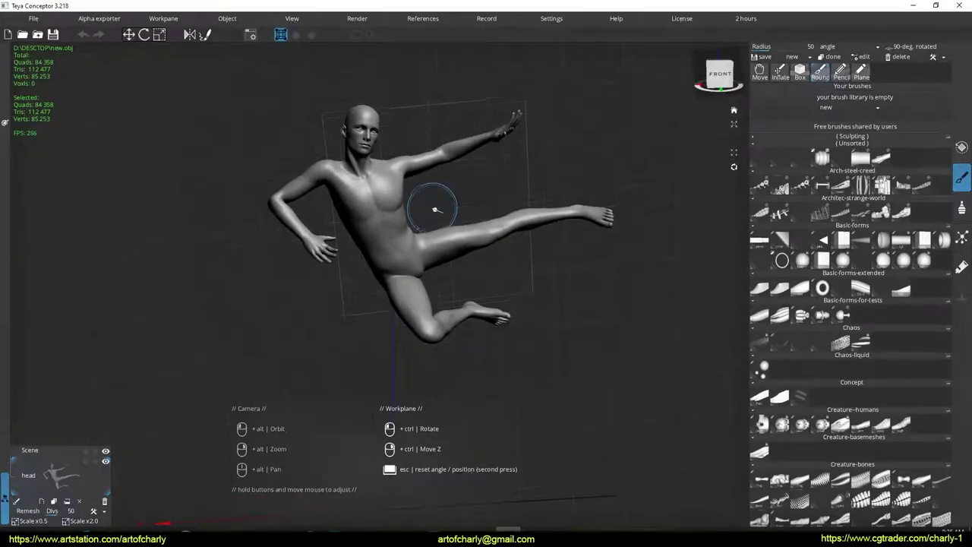
click(449, 209)
right_drag(448, 209, 440, 253)
mouse_move(448, 272)
alt+mouse_down()
mouse_move(453, 284)
mouse_move(427, 298)
mouse_move(434, 282)
mouse_move(419, 278)
mouse_move(549, 289)
alt+mouse_up()
key(Escape)
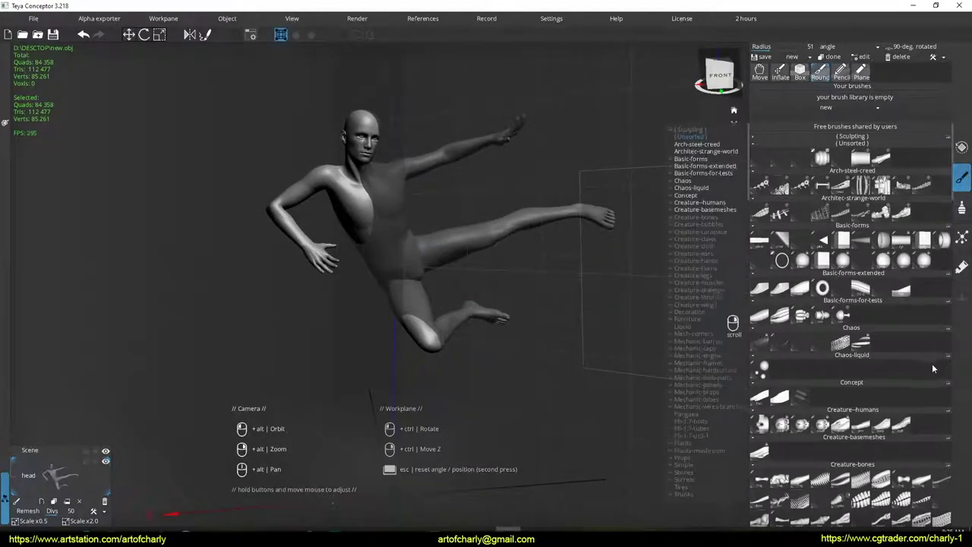
Step: Choose a feathery strand brush from the Simple category and shift the workplane's depth at the bent arm's shoulder
scroll(820, 382, down, 15)
scroll(820, 382, down, 20)
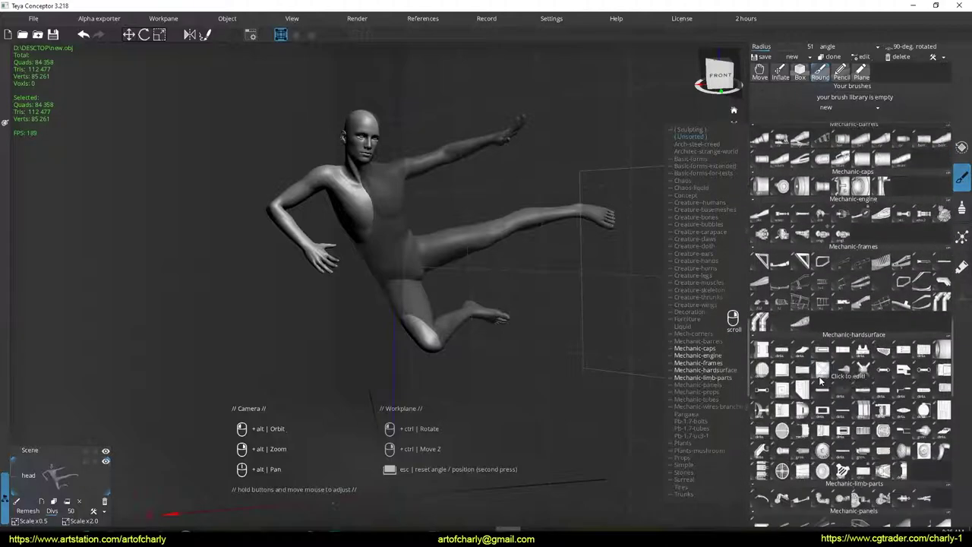
scroll(820, 379, down, 1)
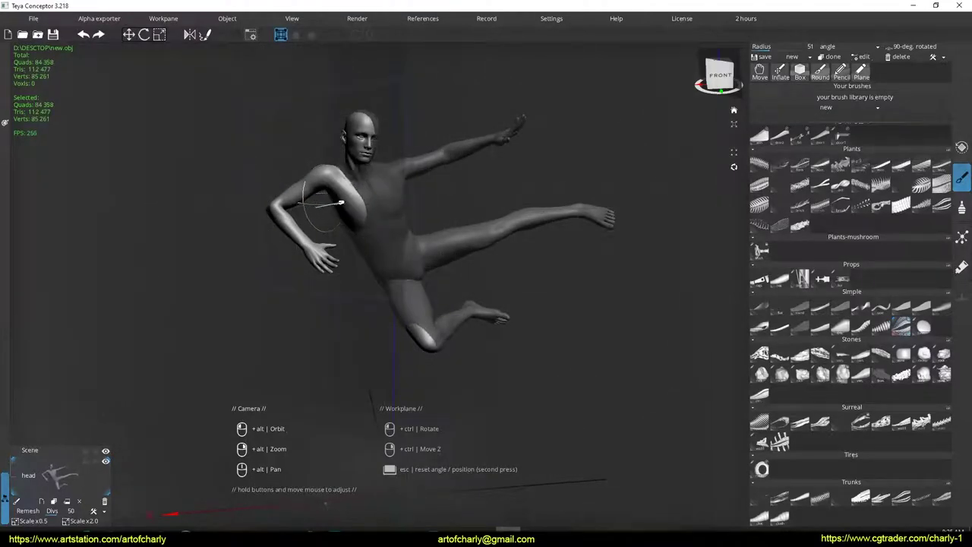
key(Escape)
mouse_move(338, 219)
ctrl+right_down()
mouse_move(343, 230)
mouse_move(334, 212)
ctrl+right_up()
Step: Paint feathery strands fanning out behind the figure's bent-arm shoulder, head and waist
drag(334, 196, 265, 114)
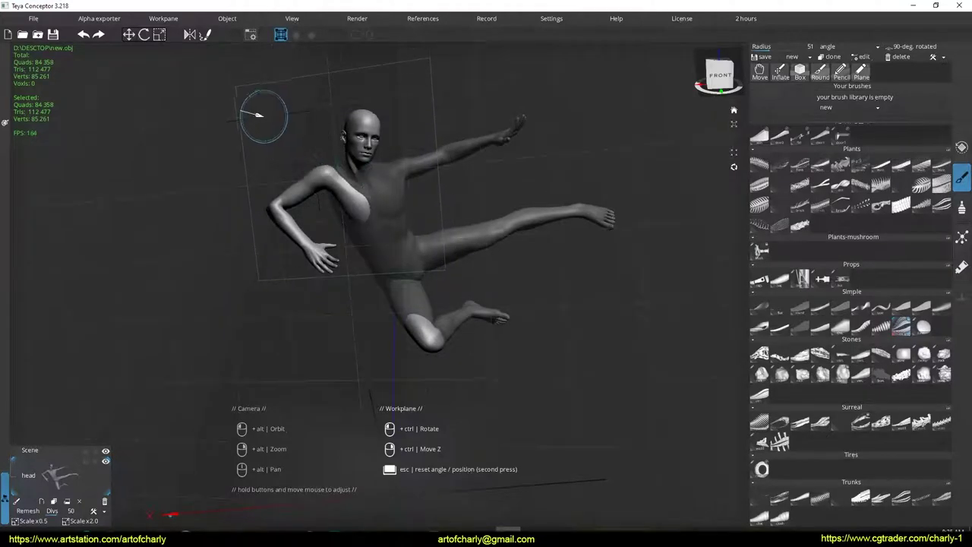
drag(333, 202, 248, 170)
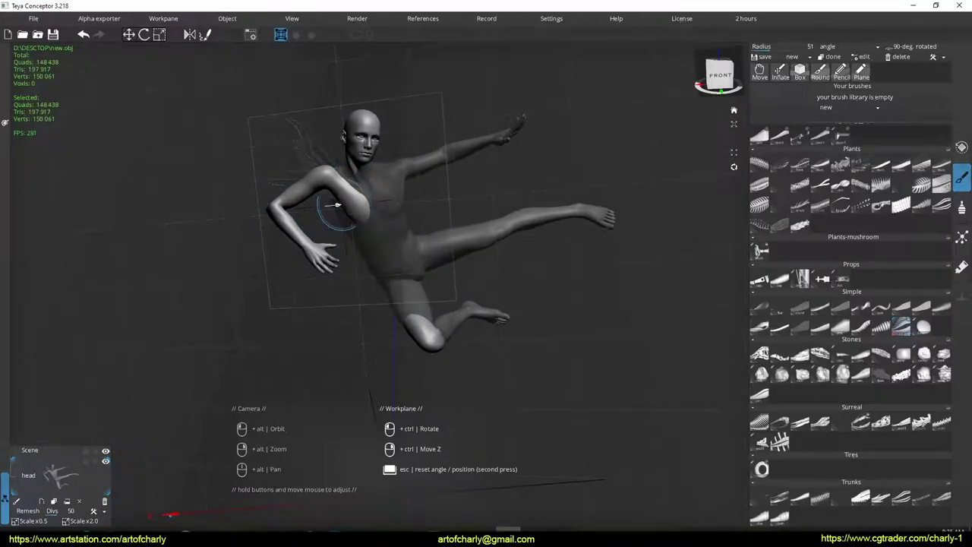
mouse_move(341, 157)
mouse_down()
mouse_move(335, 97)
mouse_move(378, 70)
mouse_up()
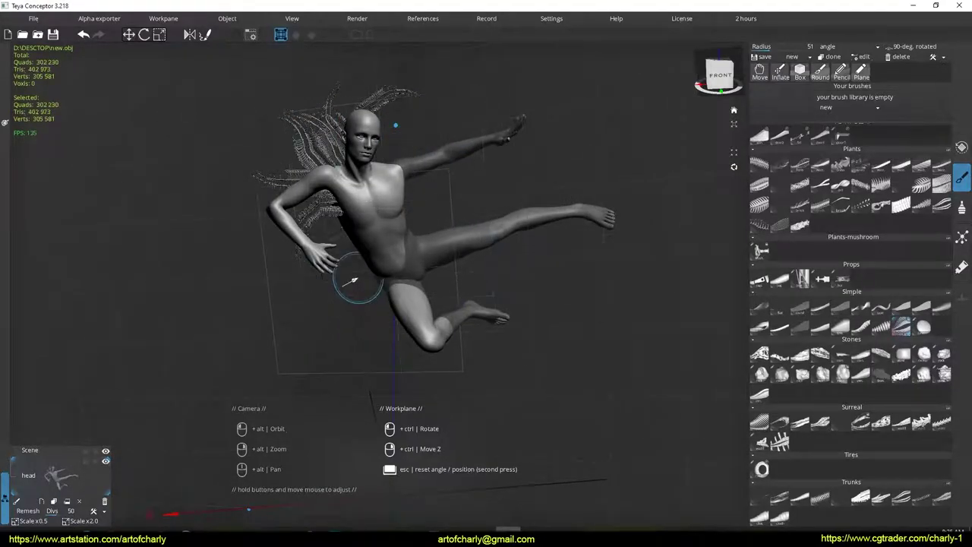
drag(377, 293, 372, 270)
Step: Paint more feathery strands fanning from the hip above and along the kicking thigh, undoing a stray stroke
drag(437, 232, 529, 134)
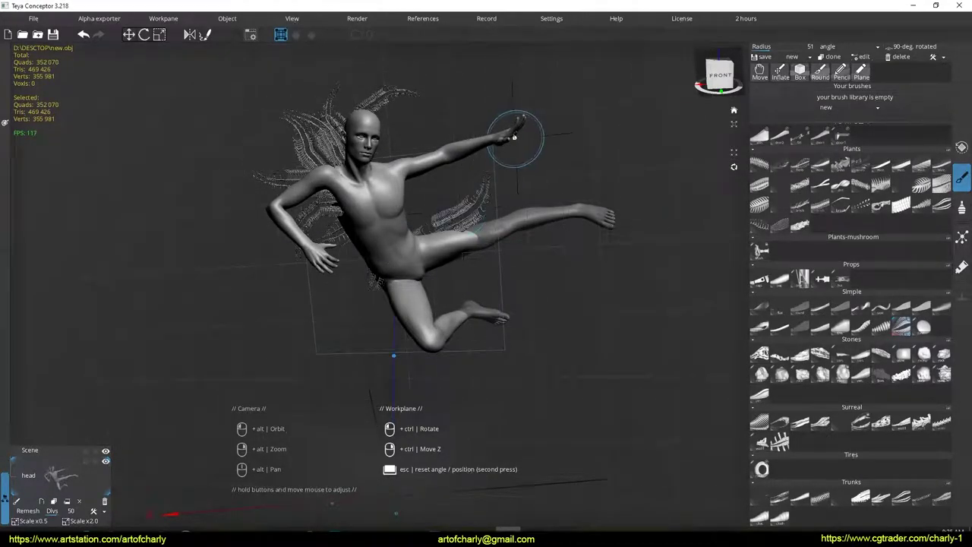
drag(392, 237, 488, 172)
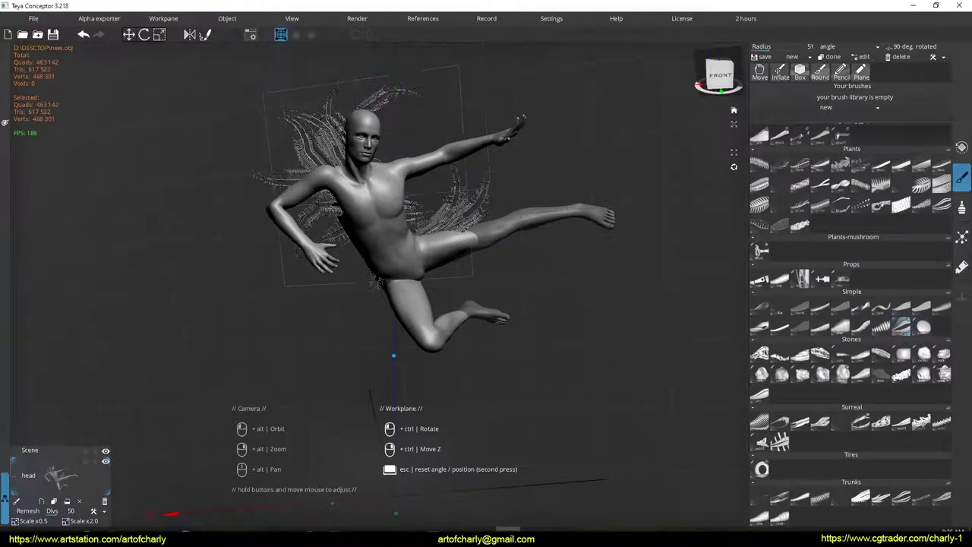
mouse_move(557, 297)
alt+mouse_down()
mouse_move(556, 225)
mouse_move(492, 243)
mouse_move(568, 173)
mouse_move(621, 174)
alt+mouse_up()
key(ctrl+z)
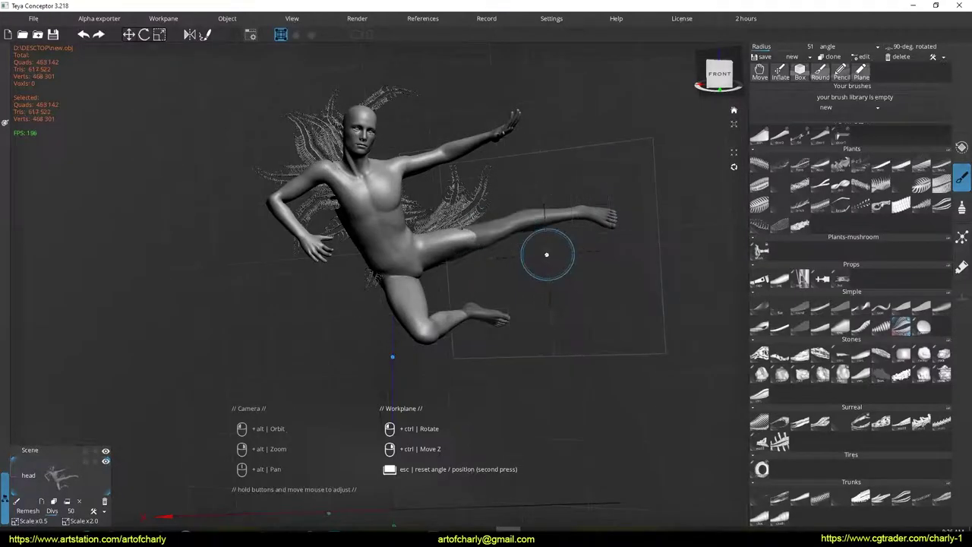
drag(450, 228, 610, 195)
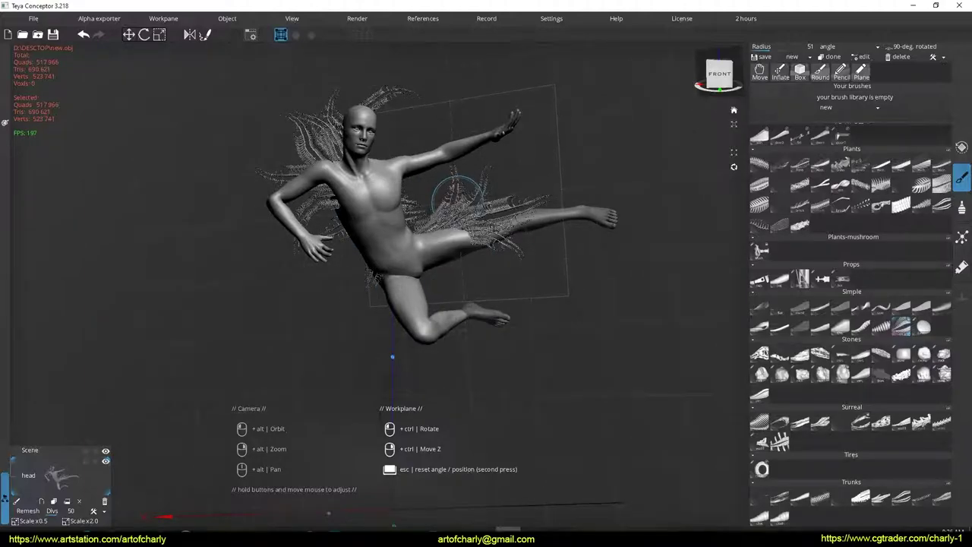
Step: Save the feathered figure scene under a new name as man_abstrac.obj in the DESCTOP folder
scroll(457, 200, up, 1)
scroll(384, 300, down, 1)
scroll(428, 264, up, 1)
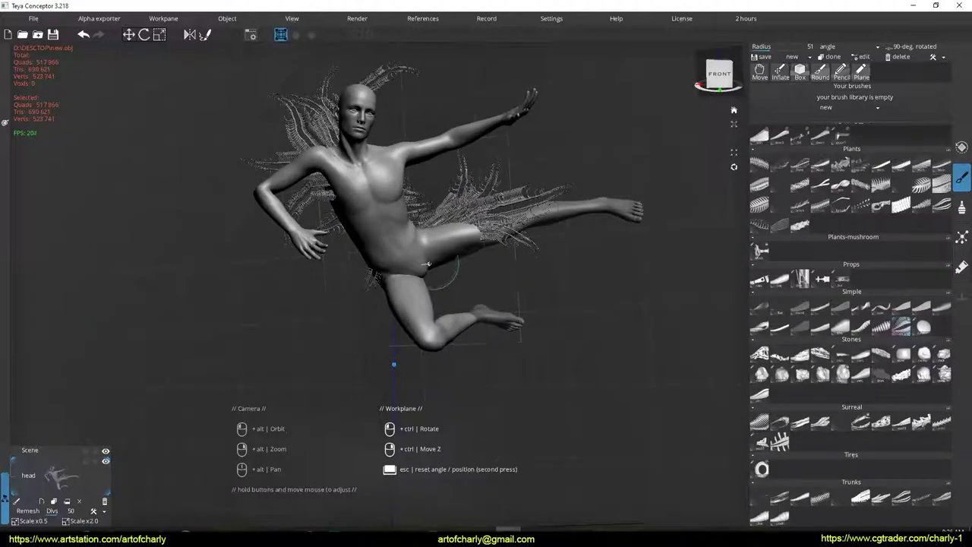
mouse_move(363, 232)
alt+middle_down()
mouse_move(373, 275)
mouse_move(374, 240)
alt+middle_up()
mouse_move(373, 240)
alt+mouse_down()
mouse_move(357, 258)
mouse_move(372, 239)
alt+mouse_up()
alt+drag(395, 159, 398, 163)
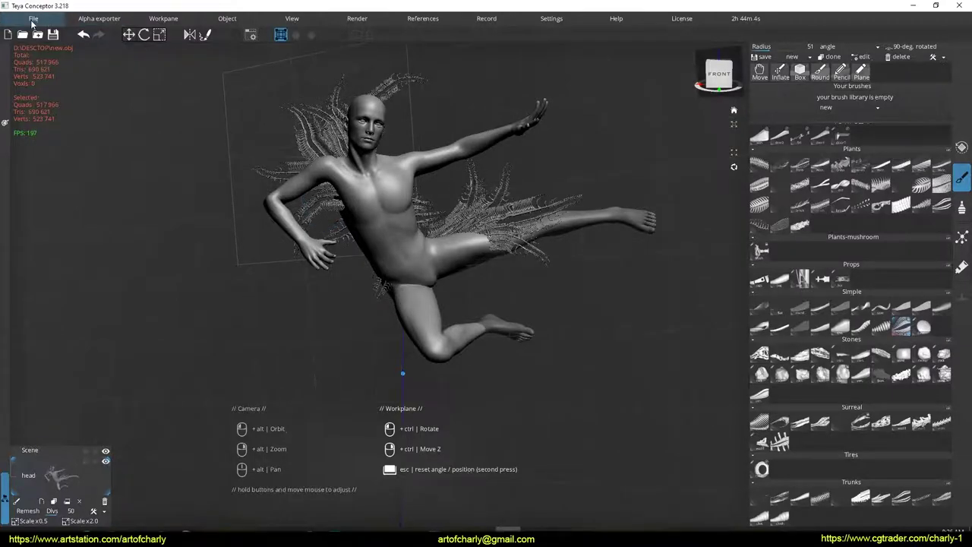
click(32, 19)
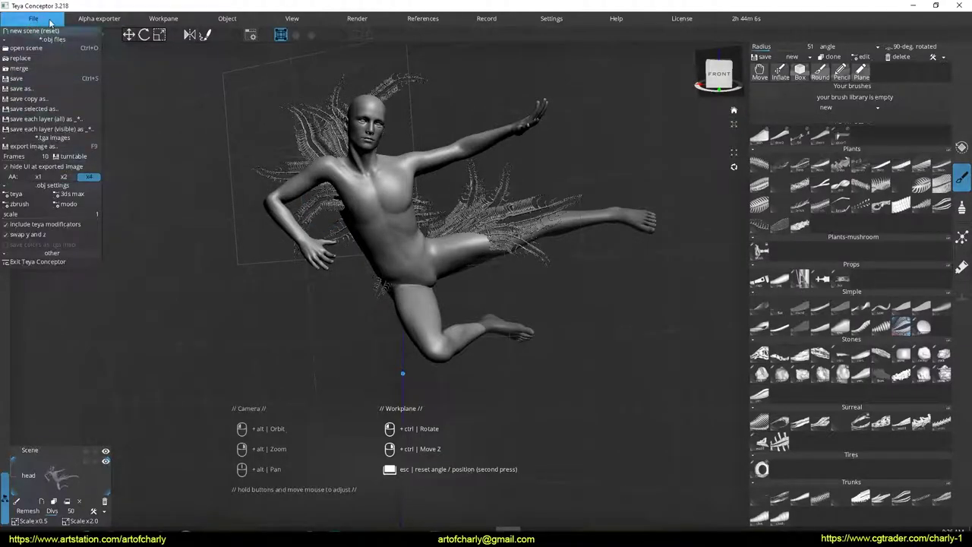
click(34, 90)
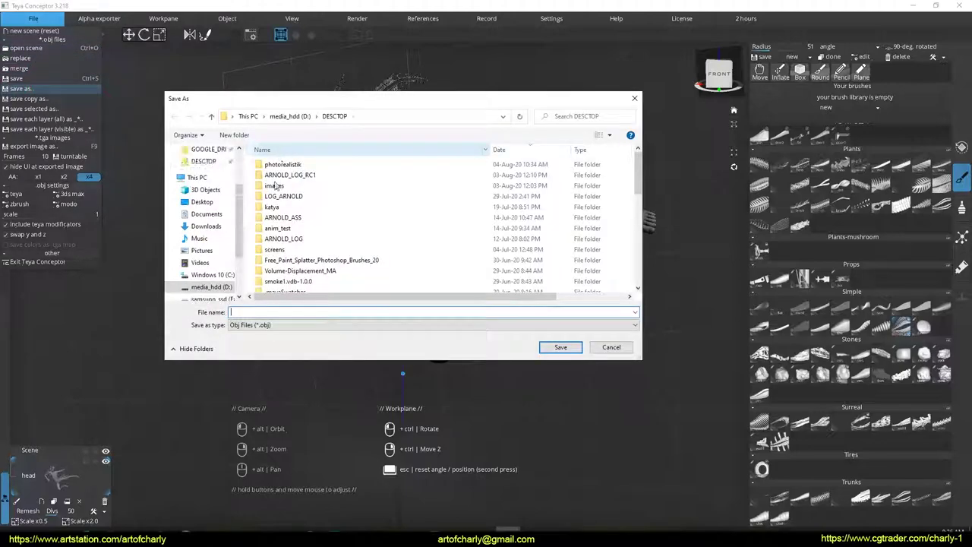
text(man)
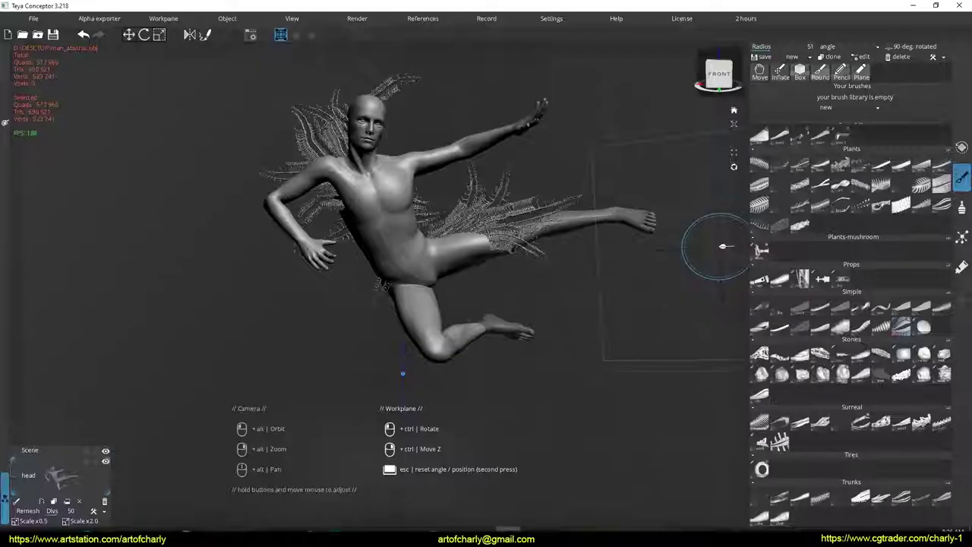
Step: Switch to KeyShot and import man_abstrac.obj from the DESCTOP folder with the default import settings
mouse_move(760, 327)
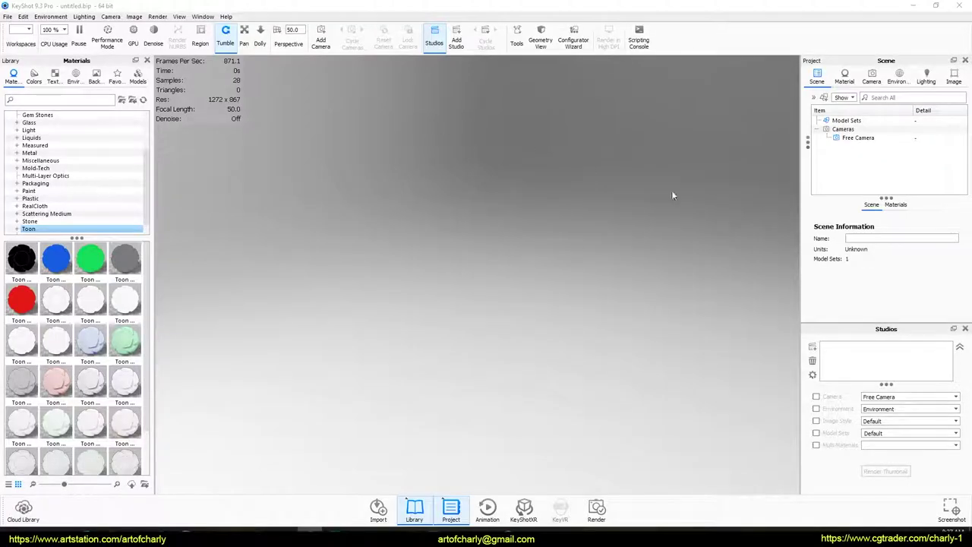
click(7, 17)
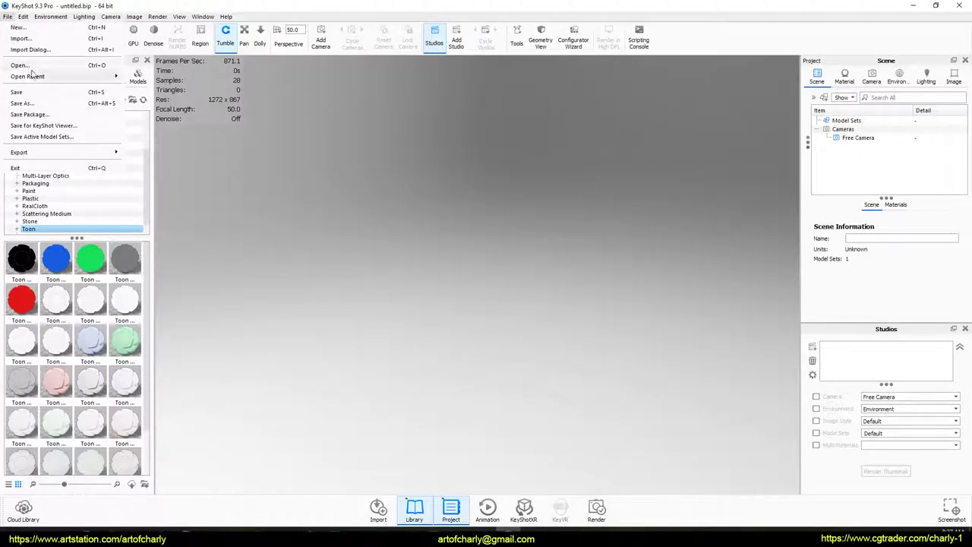
click(30, 37)
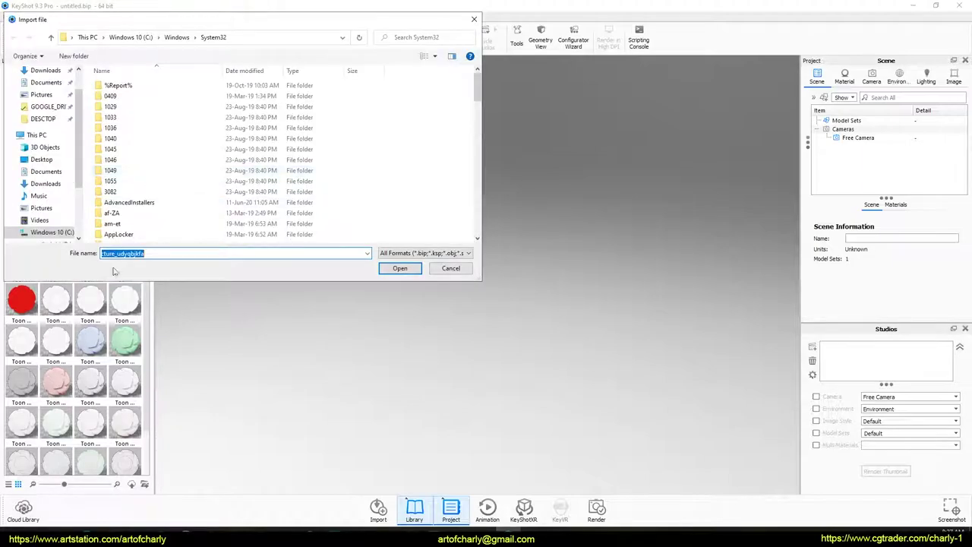
click(43, 118)
scroll(202, 167, down, 5)
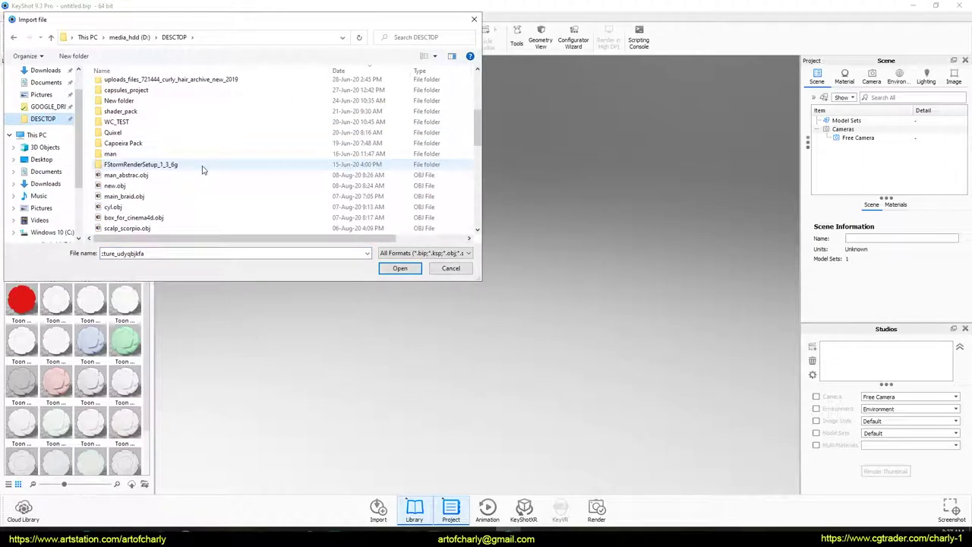
click(200, 170)
click(418, 266)
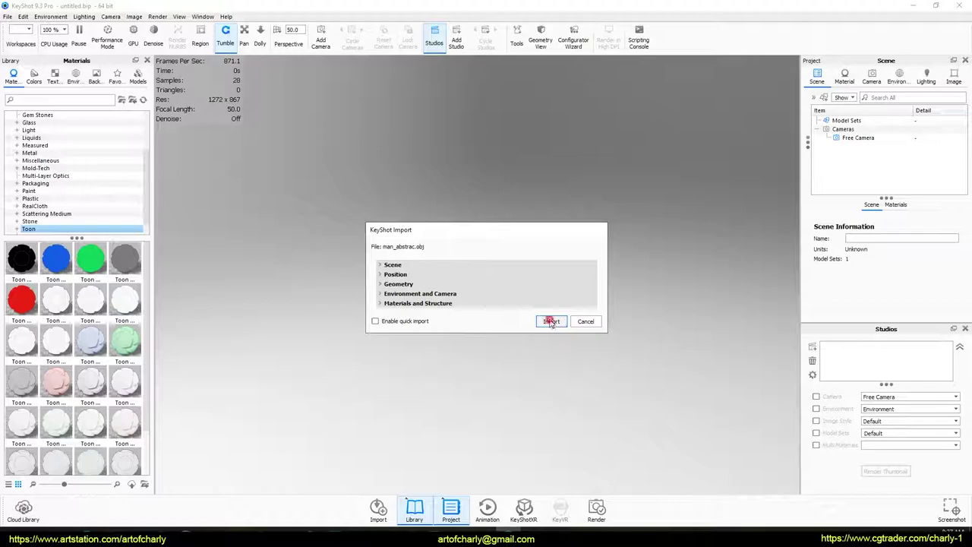
click(552, 322)
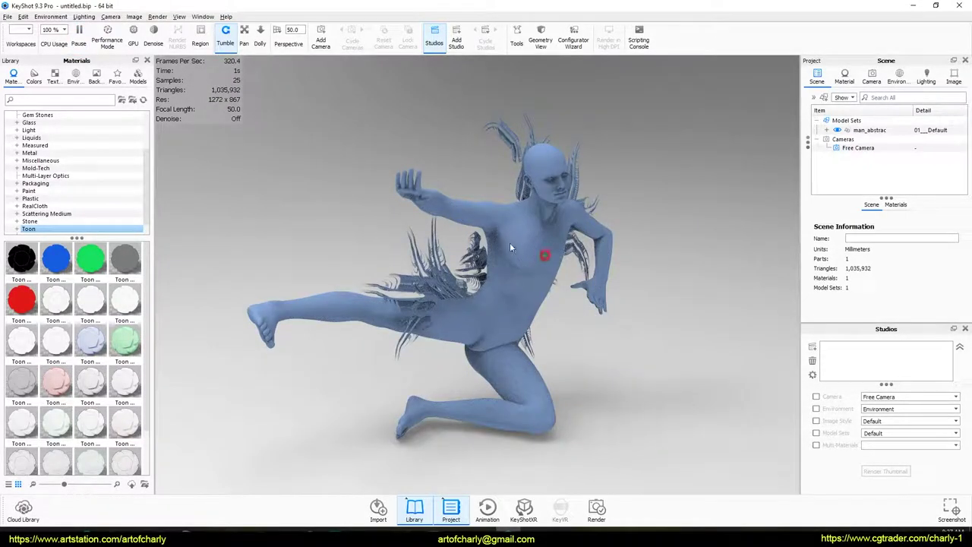
Step: Frame the imported figure from the front and apply the Paint Gloss Red material to it
click(552, 332)
mouse_move(532, 344)
mouse_down()
mouse_move(577, 340)
mouse_move(534, 325)
mouse_move(543, 331)
mouse_up()
scroll(565, 340, up, 3)
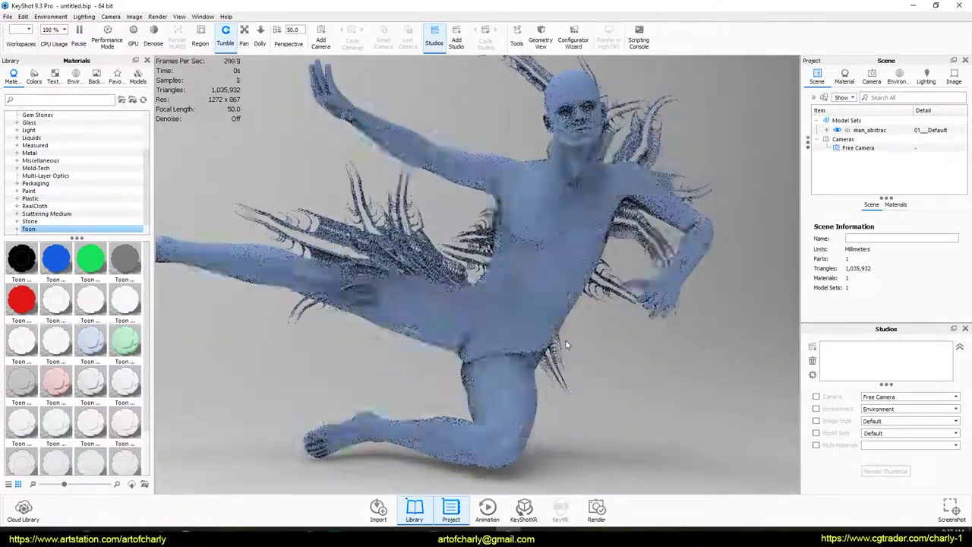
scroll(565, 339, down, 5)
scroll(565, 340, up, 2)
drag(609, 326, 578, 320)
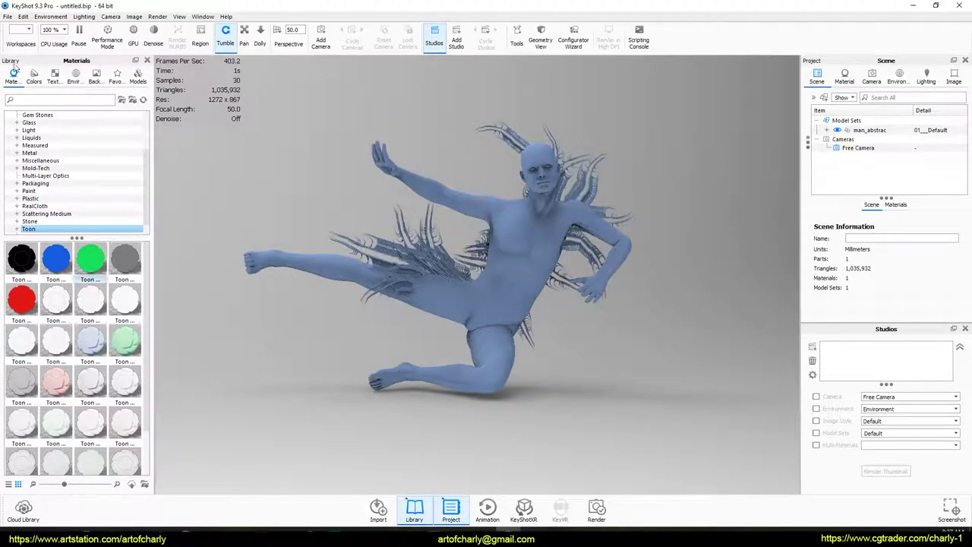
click(38, 191)
mouse_move(90, 300)
mouse_down()
mouse_move(487, 260)
mouse_move(531, 341)
mouse_move(598, 327)
mouse_up()
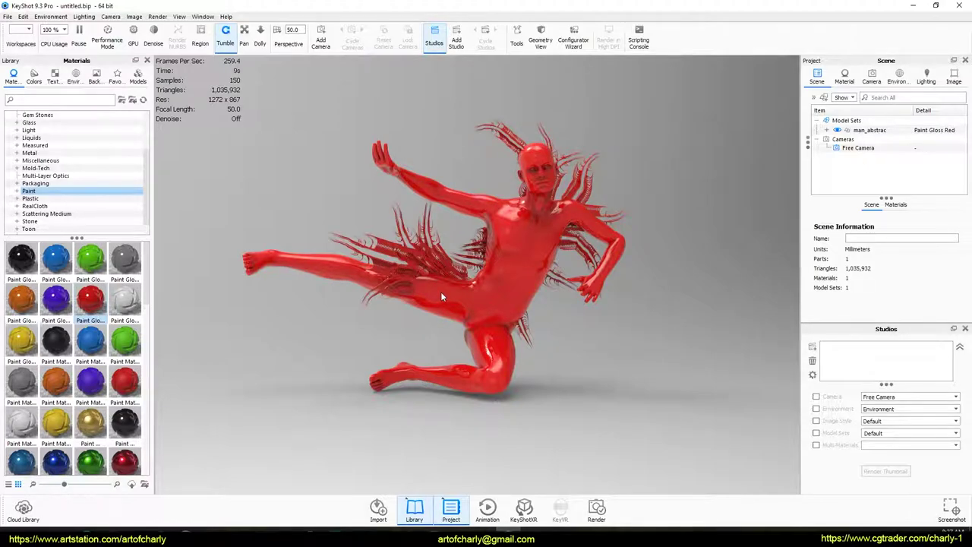
scroll(479, 310, down, 4)
scroll(480, 310, up, 5)
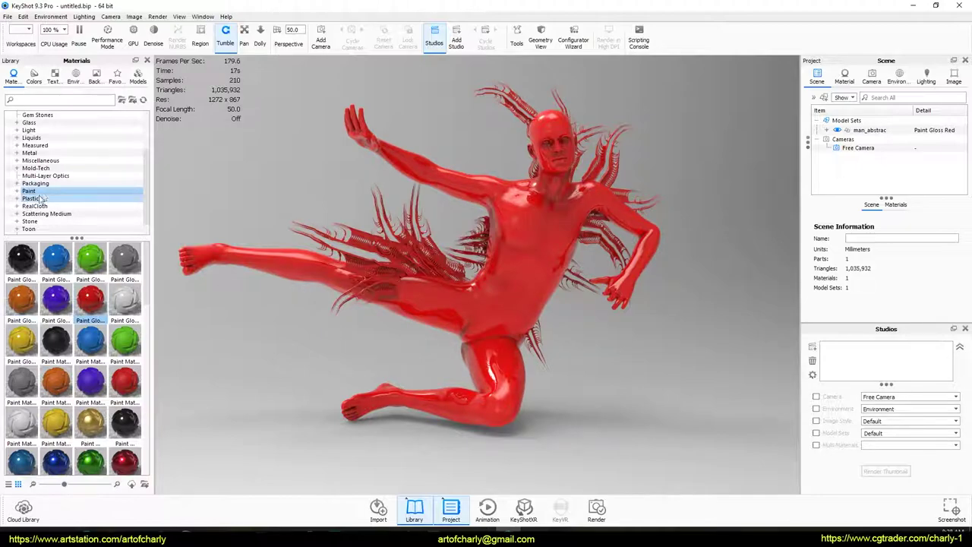
scroll(37, 194, down, 1)
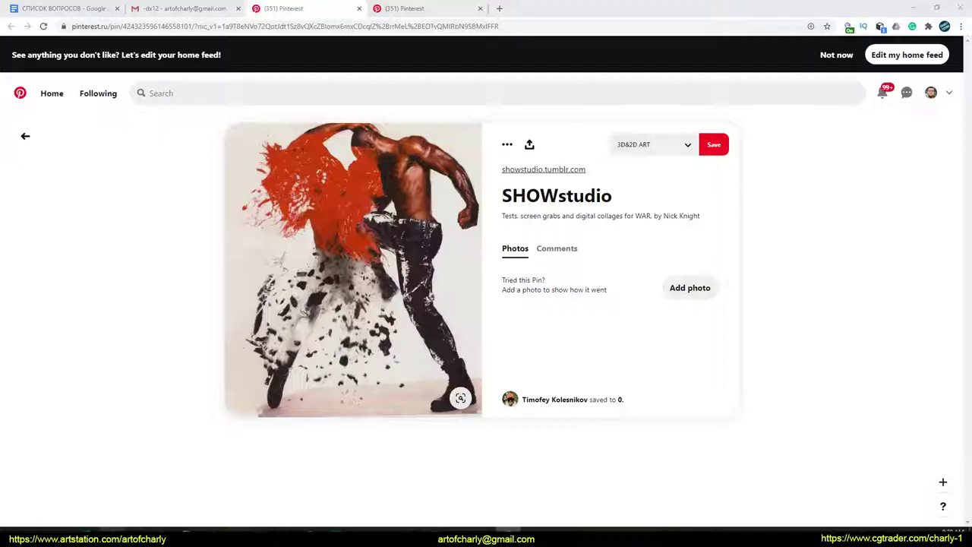
Step: Switch to the browser, close the finished reference pins and view the next Pinterest references linked in the e-mail
middle_click(309, 5)
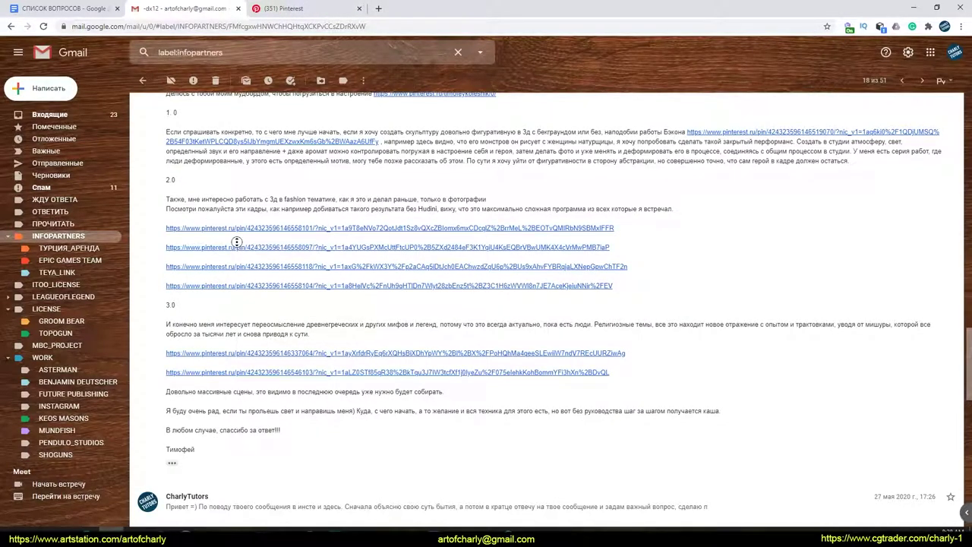
click(297, 9)
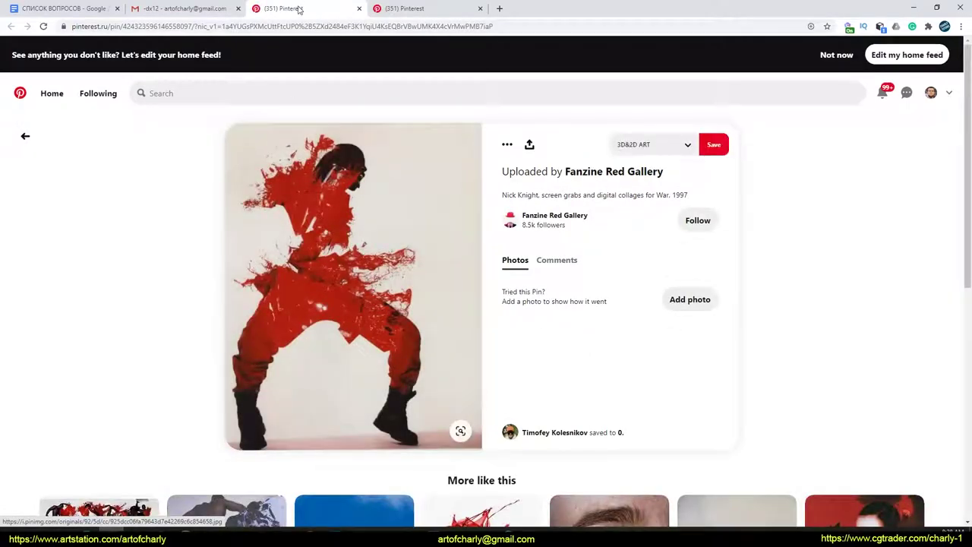
key(ctrl+w)
middle_click(243, 265)
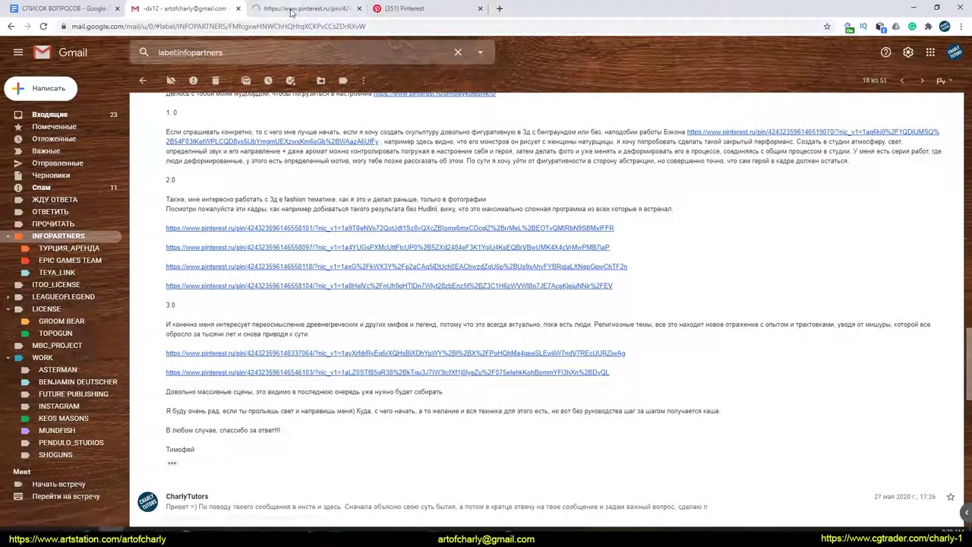
click(297, 9)
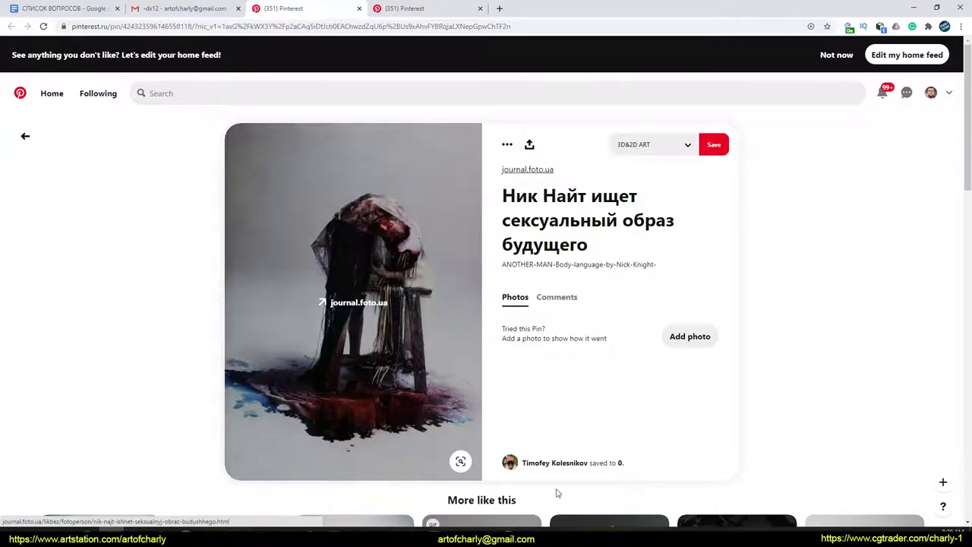
Step: Launch 3D-Coat 4.9.55 in its DX64 version
click(11, 528)
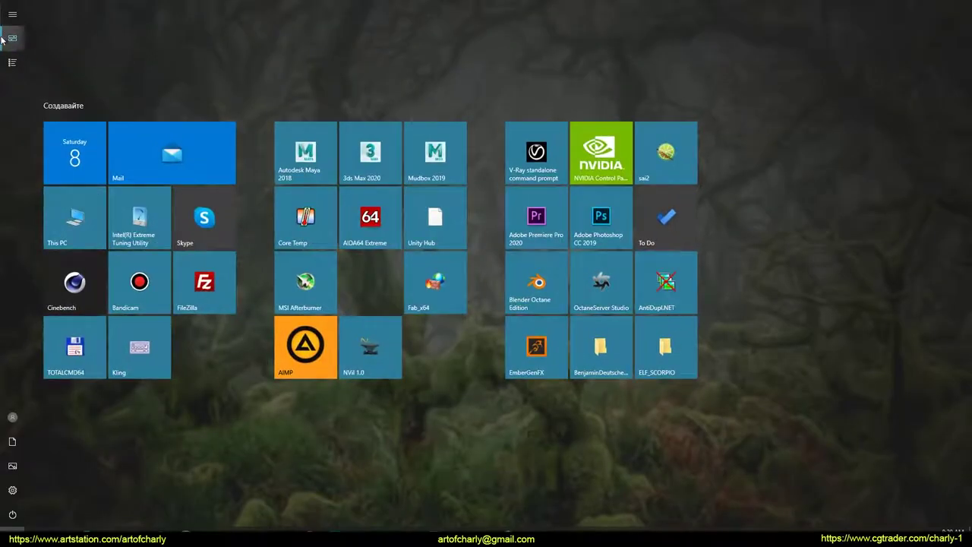
click(14, 63)
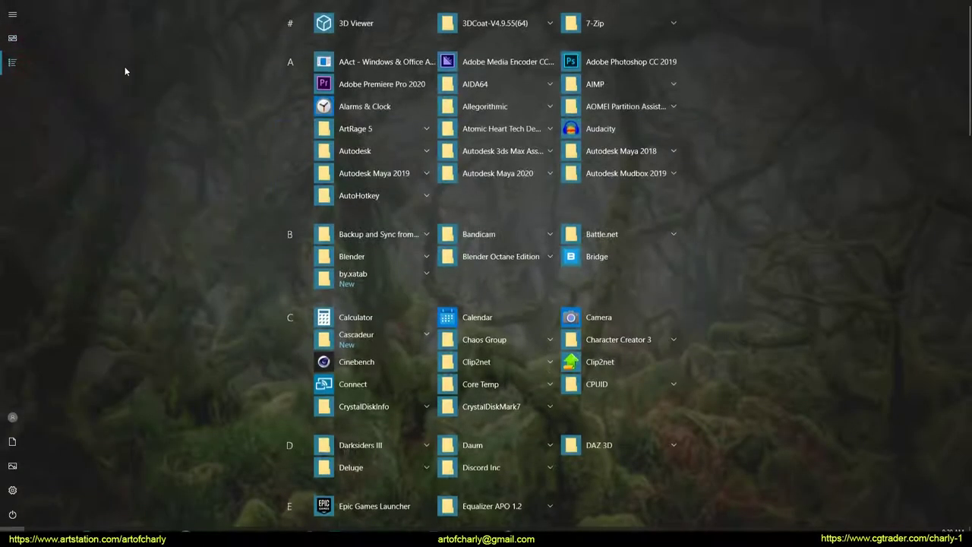
click(456, 34)
click(375, 63)
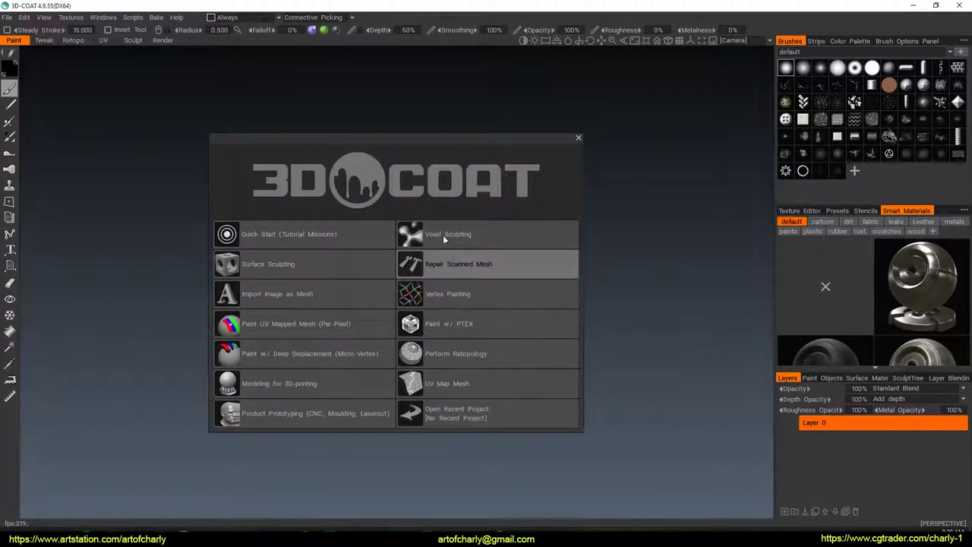
Step: Import man_abstrac.obj as a voxel sculpt, keeping its initial scale and position for export
click(439, 236)
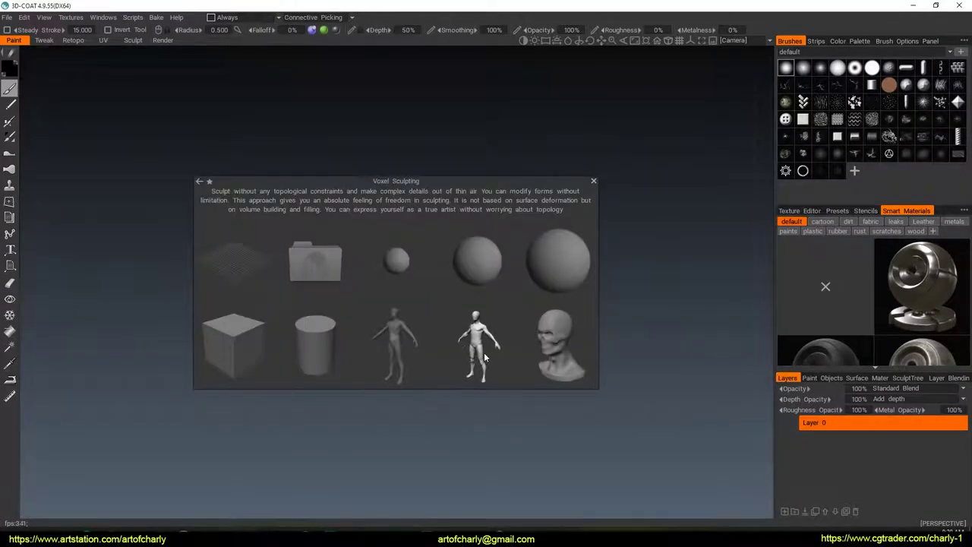
click(315, 262)
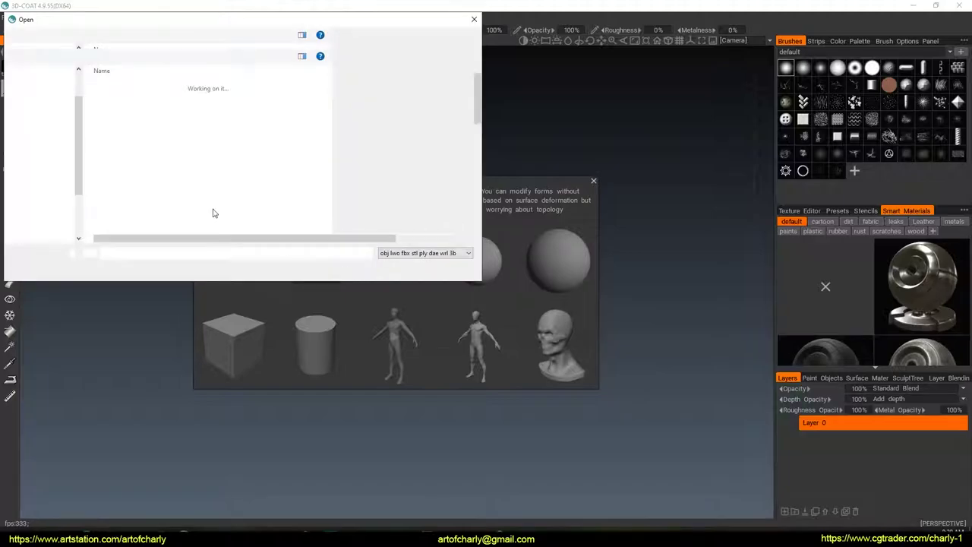
scroll(139, 166, down, 3)
scroll(139, 167, down, 1)
double_click(132, 146)
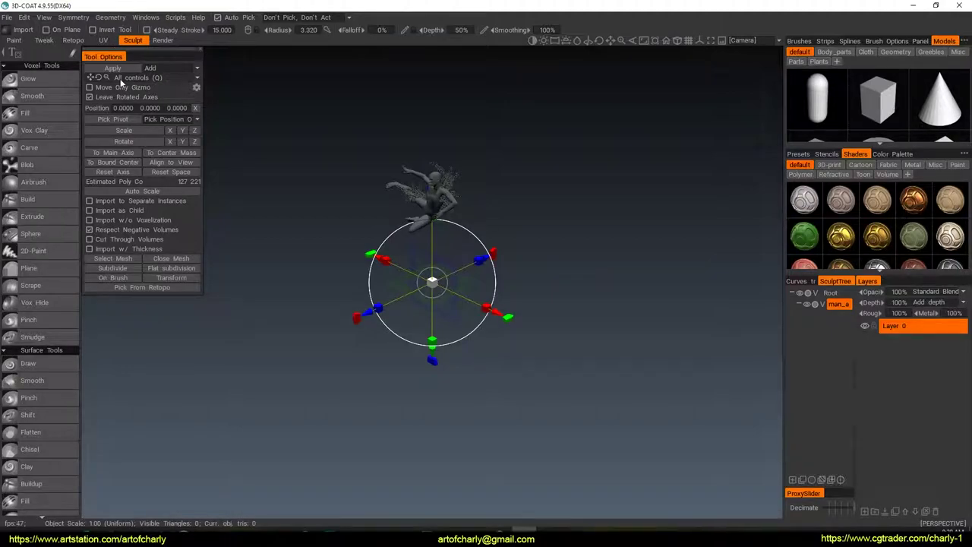
key(Return)
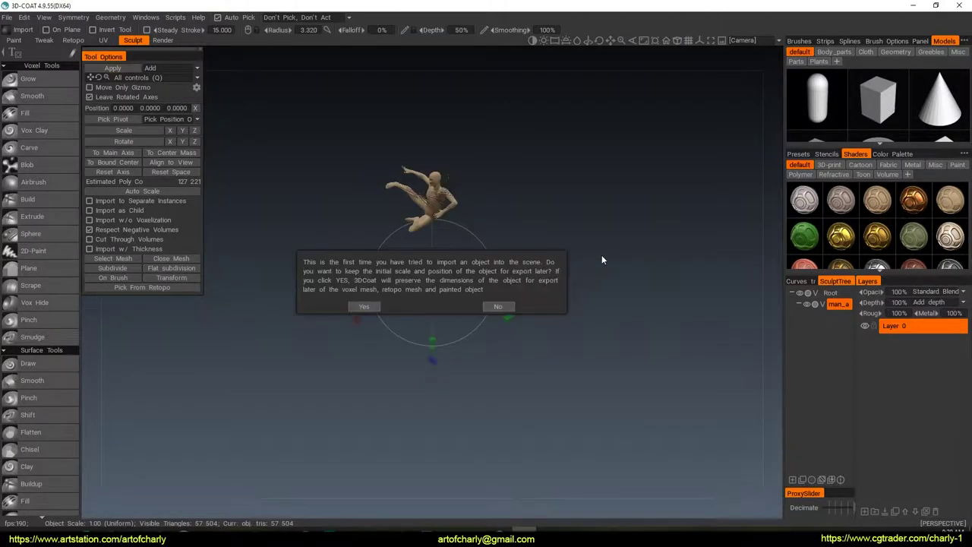
click(373, 306)
Step: Examine the voxelized figure and its strands from the front, dismissing the gizmo tip
click(15, 97)
alt+drag(382, 230, 456, 228)
alt+right_drag(456, 228, 384, 274)
alt+middle_drag(383, 274, 346, 338)
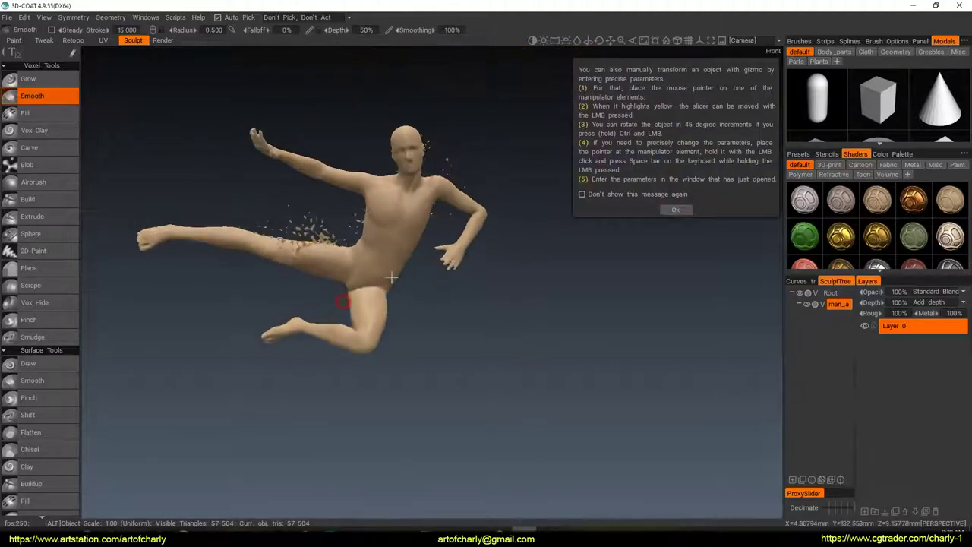
alt+right_drag(345, 338, 381, 238)
alt+middle_drag(381, 238, 374, 327)
alt+right_drag(375, 328, 373, 297)
alt+drag(372, 297, 403, 292)
alt+right_drag(403, 292, 456, 228)
click(678, 211)
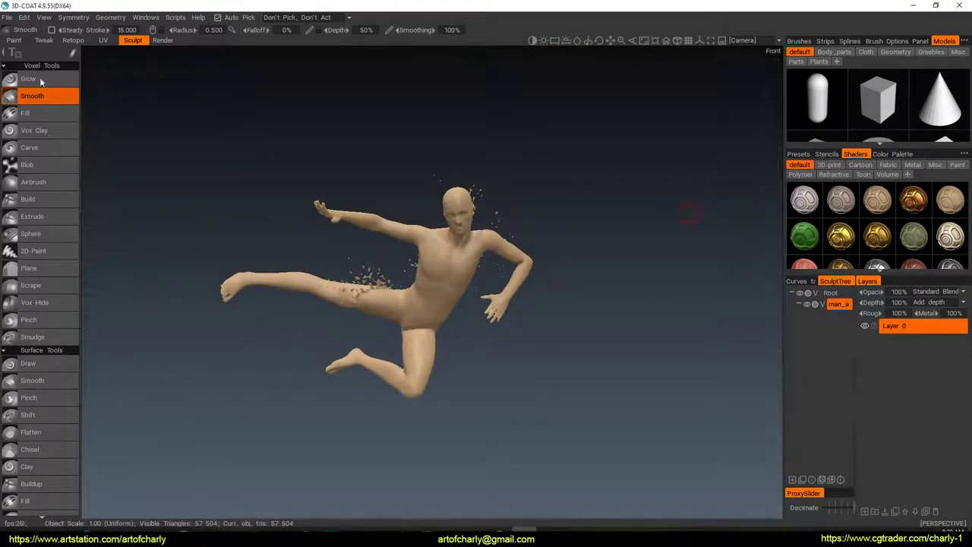
click(9, 17)
mouse_move(30, 145)
click(173, 149)
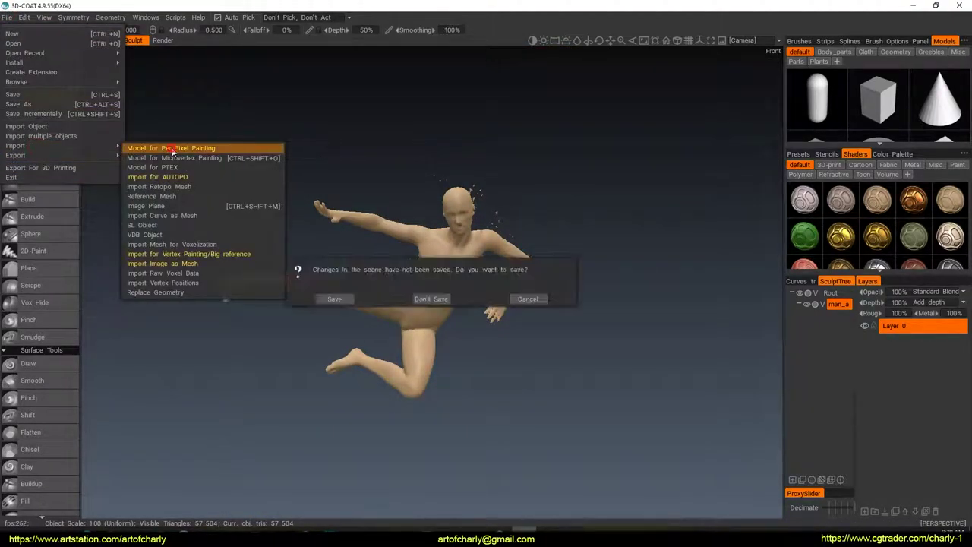
click(528, 299)
Step: Start a new scene, discarding the unsaved voxelized figure
click(8, 17)
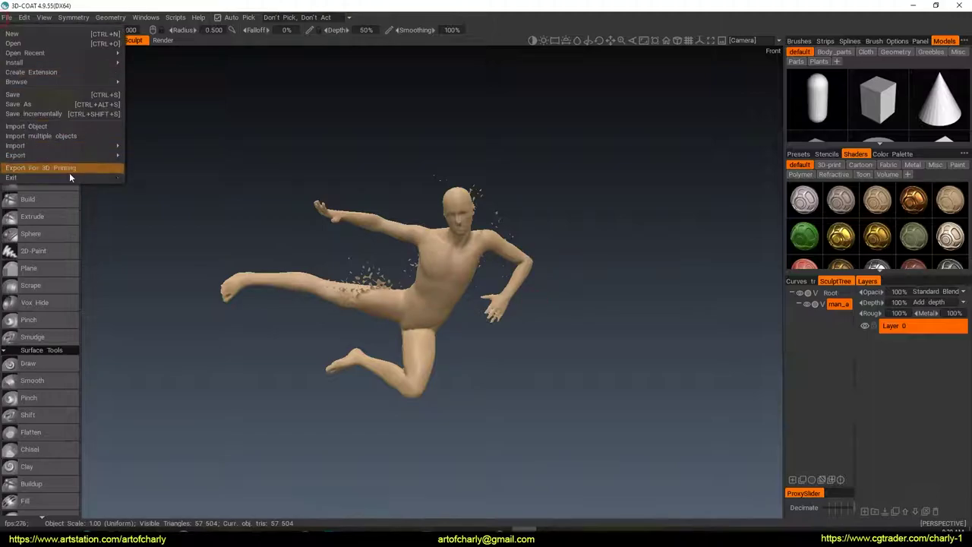
mouse_move(40, 144)
click(24, 35)
click(430, 298)
Step: Import man_abstrac.obj into a voxel sculpting scene without voxelization, keeping its initial scale and position for export
click(456, 234)
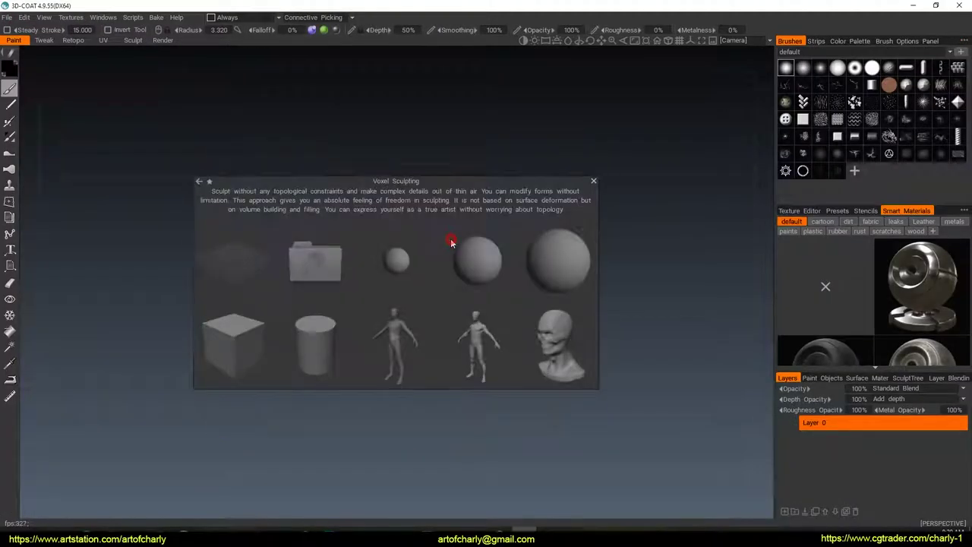
click(317, 270)
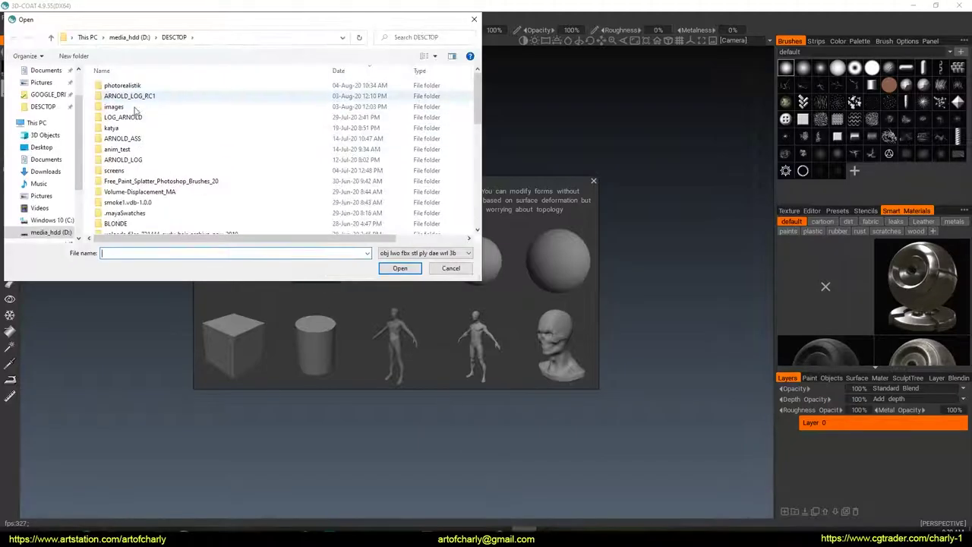
click(42, 106)
scroll(175, 152, down, 5)
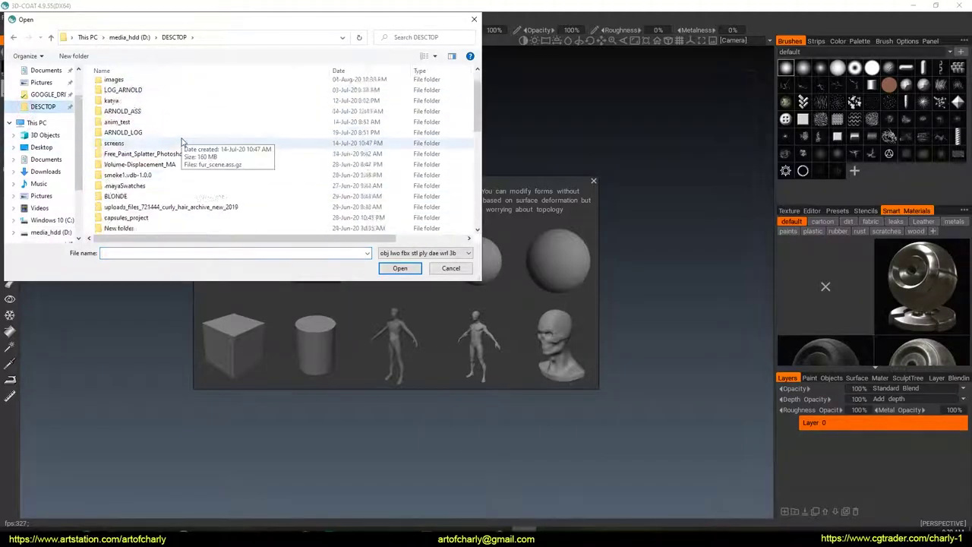
double_click(123, 185)
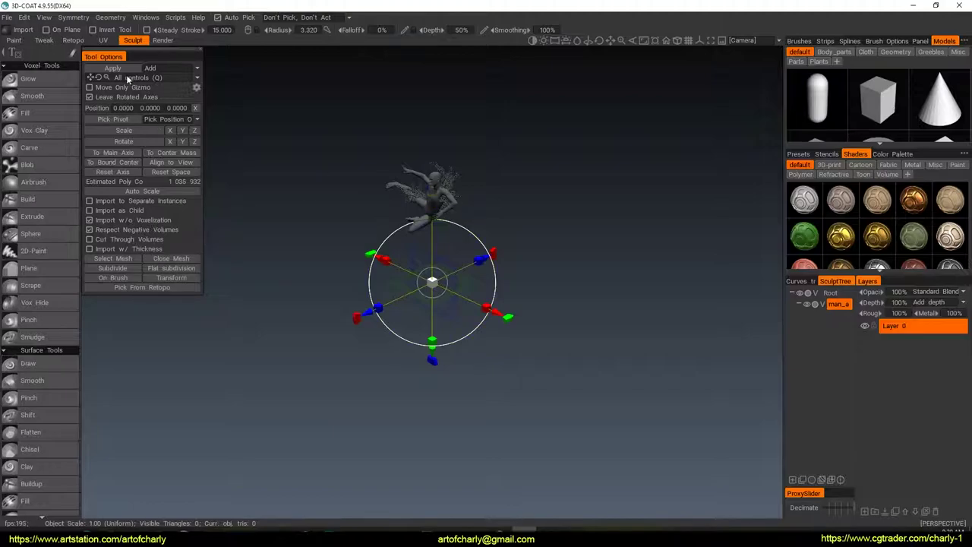
key(Return)
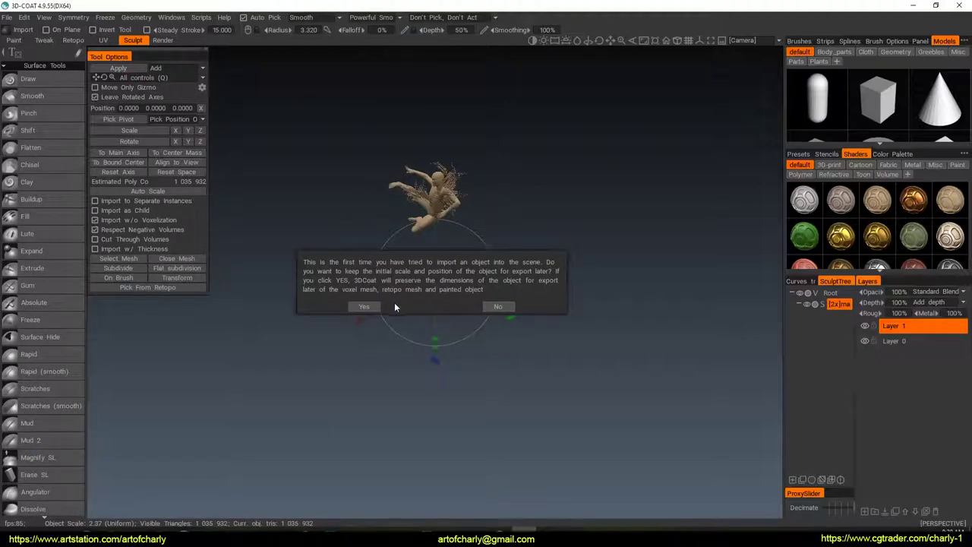
click(371, 307)
Step: Examine the imported figure's torso and strands from the front and up close, and look through the available sculpting tools
alt+drag(440, 243, 349, 202)
click(43, 130)
alt+right_drag(393, 155, 407, 193)
alt+middle_drag(407, 192, 433, 262)
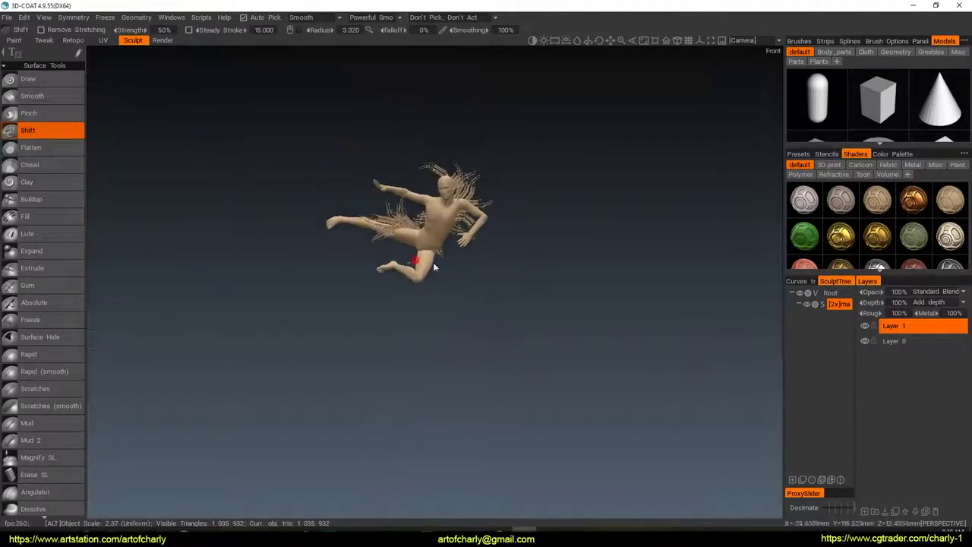
alt+right_drag(433, 262, 462, 300)
alt+middle_drag(463, 299, 471, 322)
alt+right_drag(470, 322, 459, 271)
scroll(459, 272, up, 4)
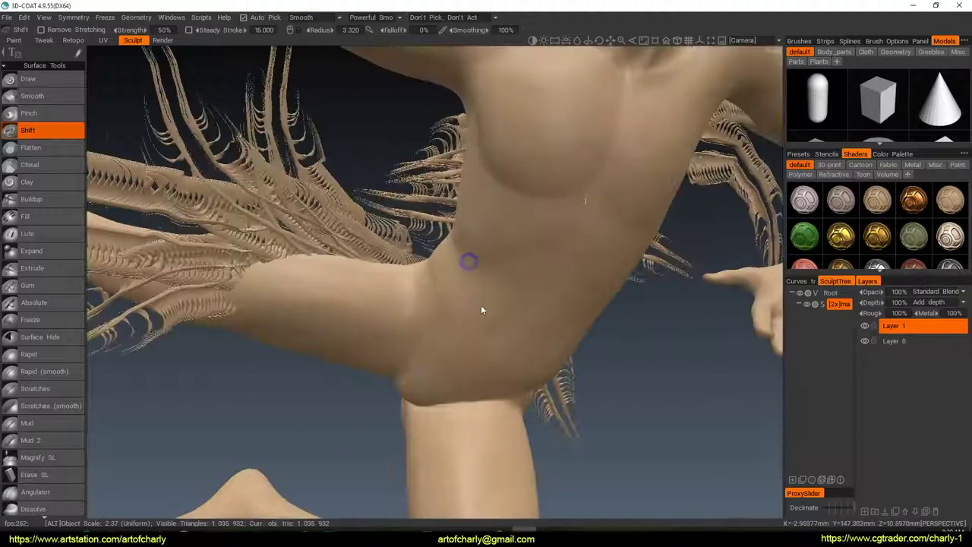
scroll(471, 278, down, 4)
scroll(445, 243, up, 3)
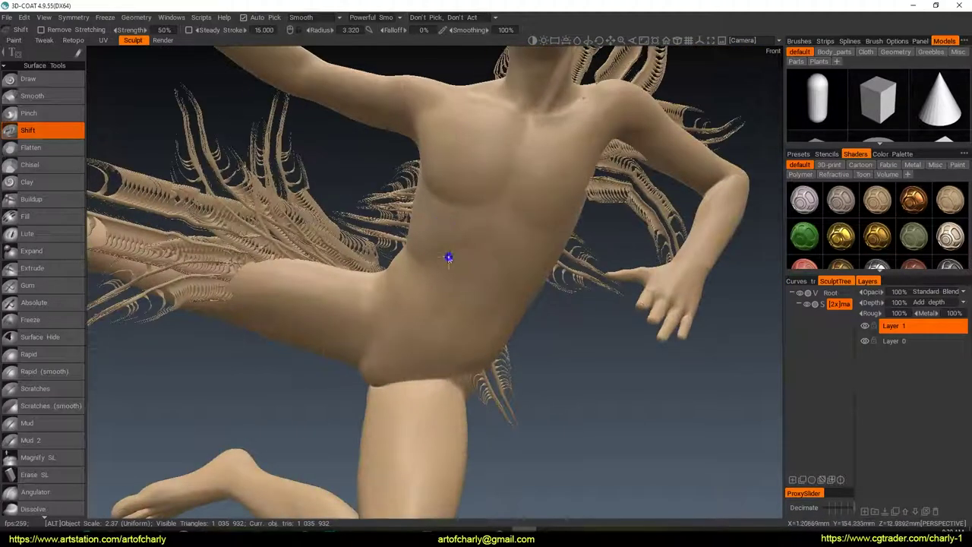
scroll(449, 260, down, 3)
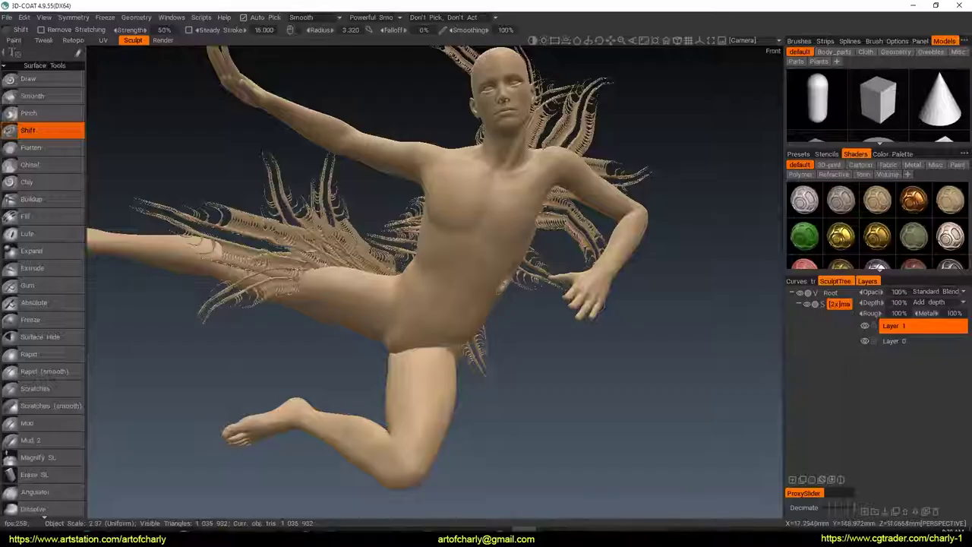
scroll(493, 270, up, 3)
scroll(484, 251, down, 3)
scroll(39, 293, down, 10)
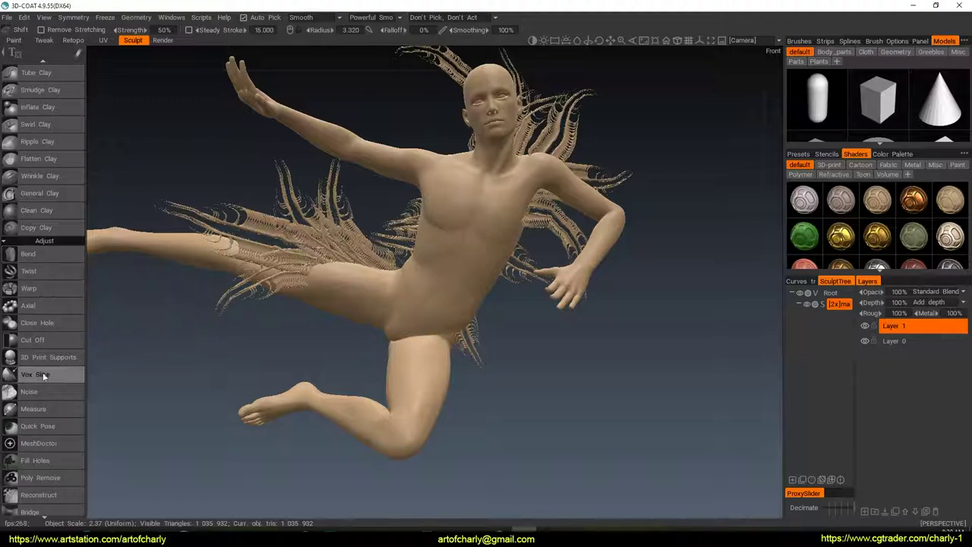
scroll(40, 292, up, 10)
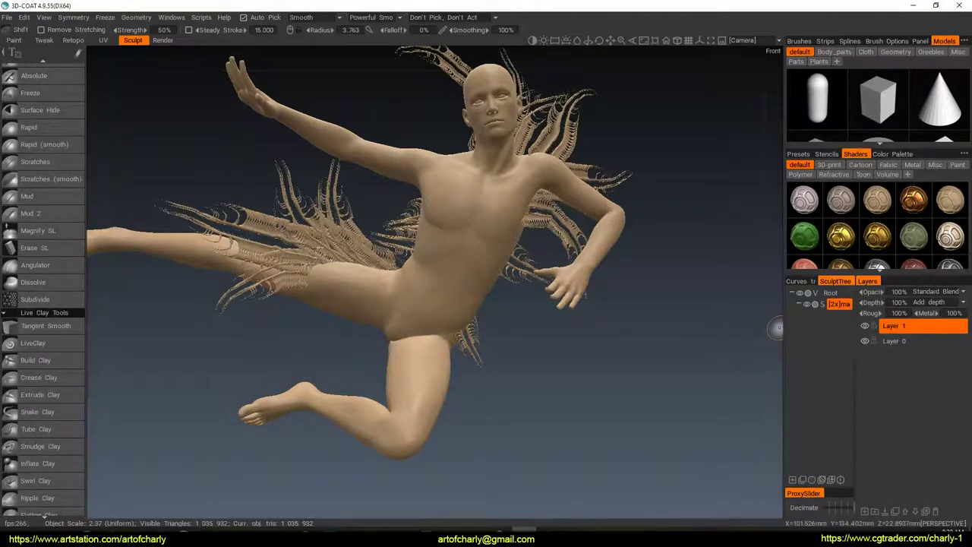
Step: Add a new empty volume beside the figure in the sculpt tree and choose the Sphere voxel tool
drag(785, 328, 749, 332)
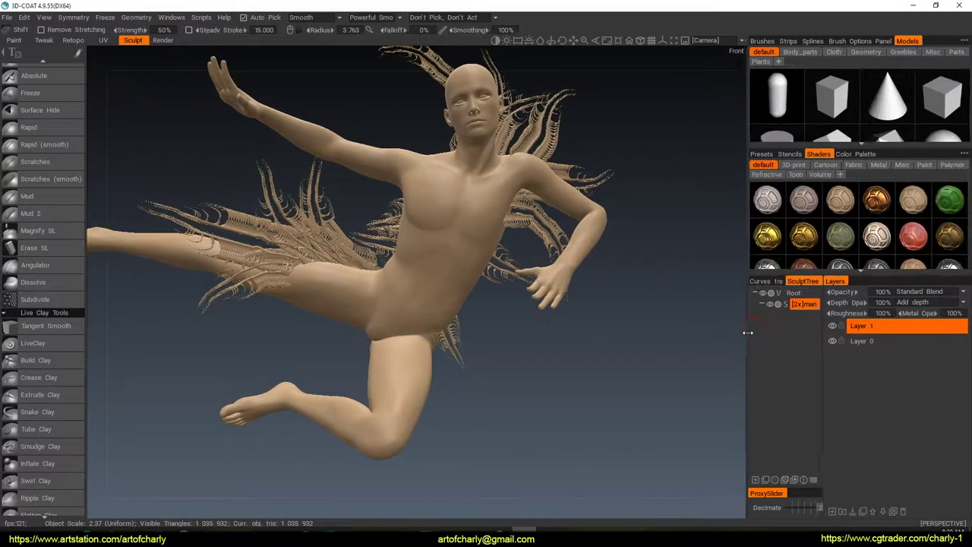
click(756, 479)
click(784, 316)
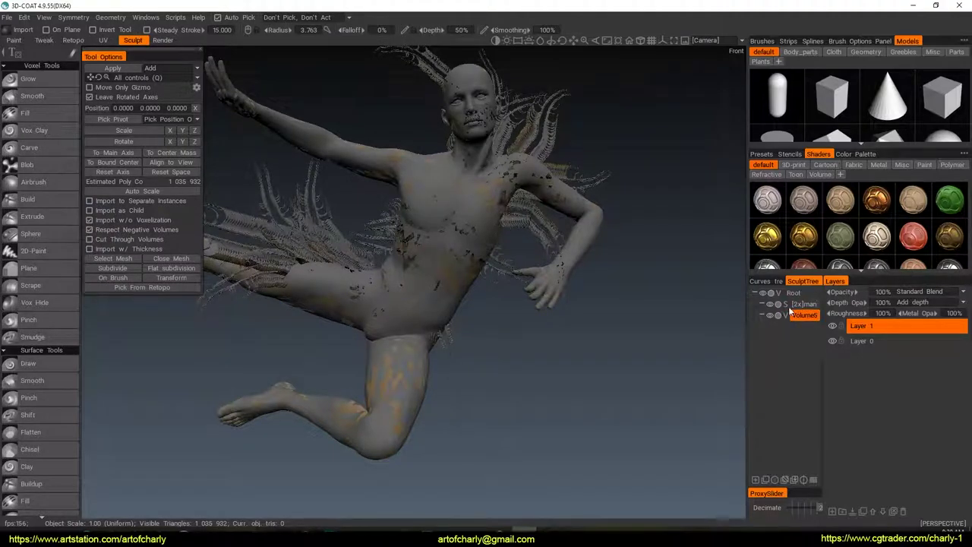
click(36, 255)
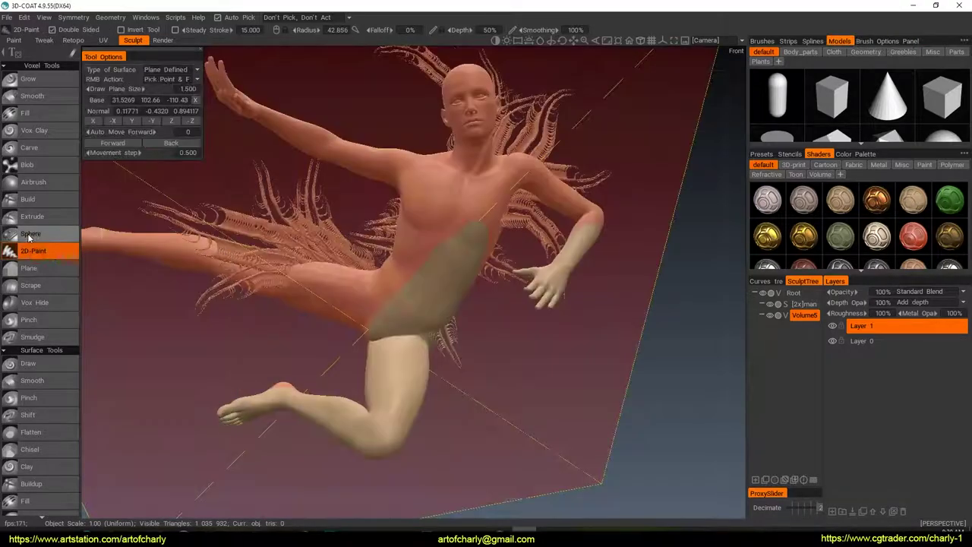
click(30, 233)
Step: Try drawing Sphere strokes from the waist down past the knee, and undo all of them
mouse_move(395, 272)
alt+mouse_down()
mouse_move(449, 251)
mouse_move(404, 252)
mouse_move(479, 383)
alt+mouse_up()
key(ctrl+z)
right_drag(451, 261, 414, 264)
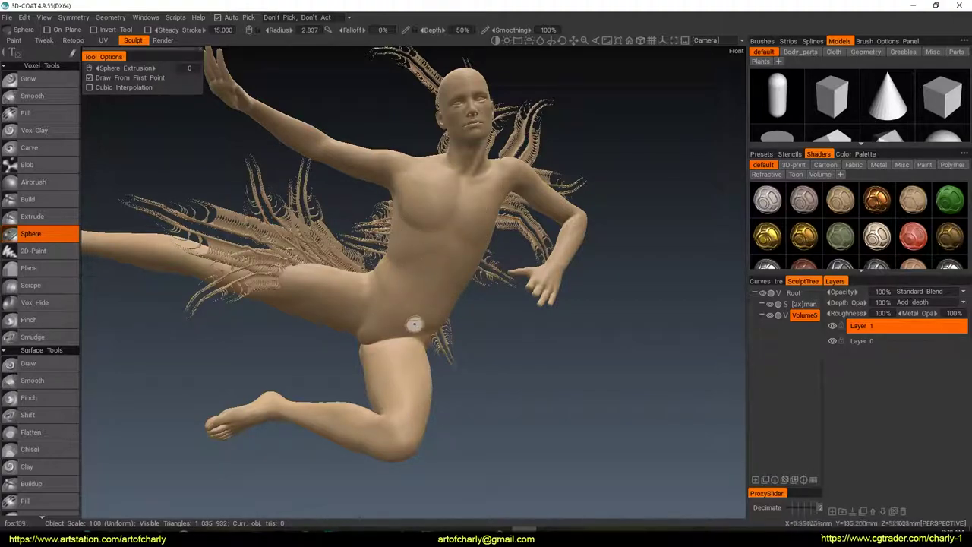
mouse_move(456, 265)
mouse_down()
mouse_move(461, 455)
mouse_move(477, 486)
mouse_move(479, 243)
mouse_move(446, 252)
mouse_move(478, 189)
mouse_move(463, 228)
mouse_up()
mouse_move(484, 310)
alt+mouse_down()
mouse_move(616, 299)
mouse_move(503, 321)
alt+mouse_up()
key(ctrl+z)
key(ctrl+z)
key(ctrl+z)
key(ctrl+z)
key(ctrl+z)
key(ctrl+z)
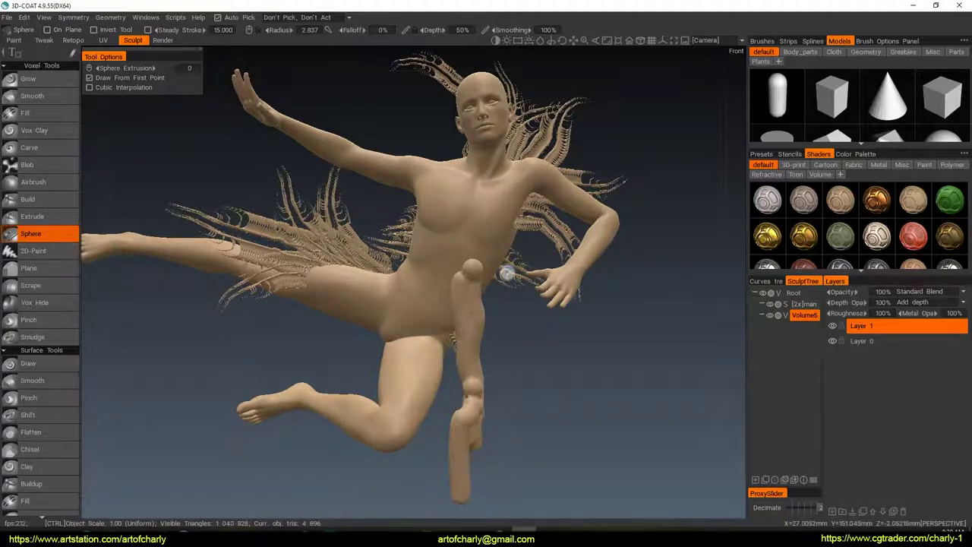
key(ctrl+z)
key(ctrl+z)
key(ctrl+z)
key(ctrl+z)
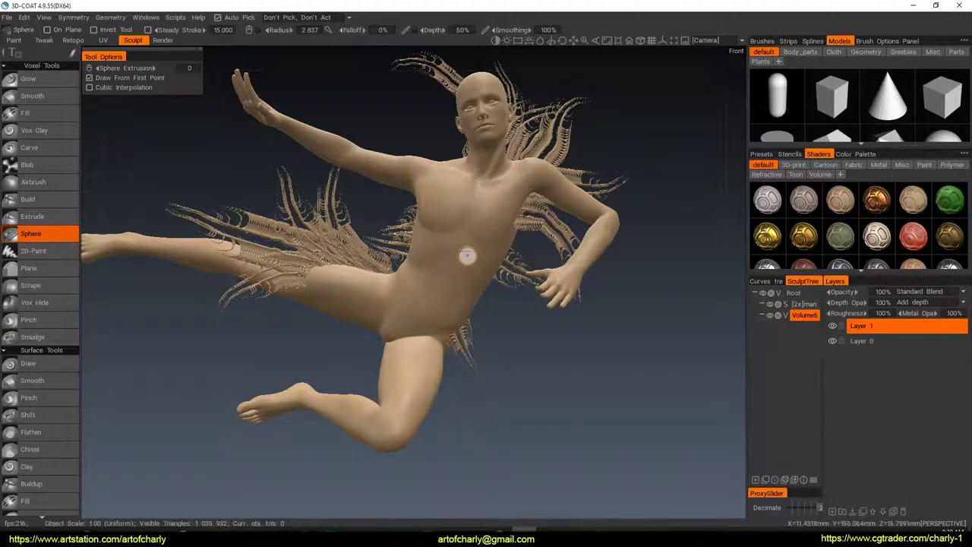
Step: Build a lumpy mass over the waist and hip with Sphere strokes of varying radii, plus thin strands hanging below
mouse_move(238, 141)
alt+mouse_down()
mouse_move(475, 268)
mouse_move(493, 325)
mouse_move(495, 465)
alt+mouse_up()
mouse_move(536, 331)
alt+mouse_down()
mouse_move(587, 344)
mouse_move(536, 334)
alt+mouse_up()
key(ctrl+z)
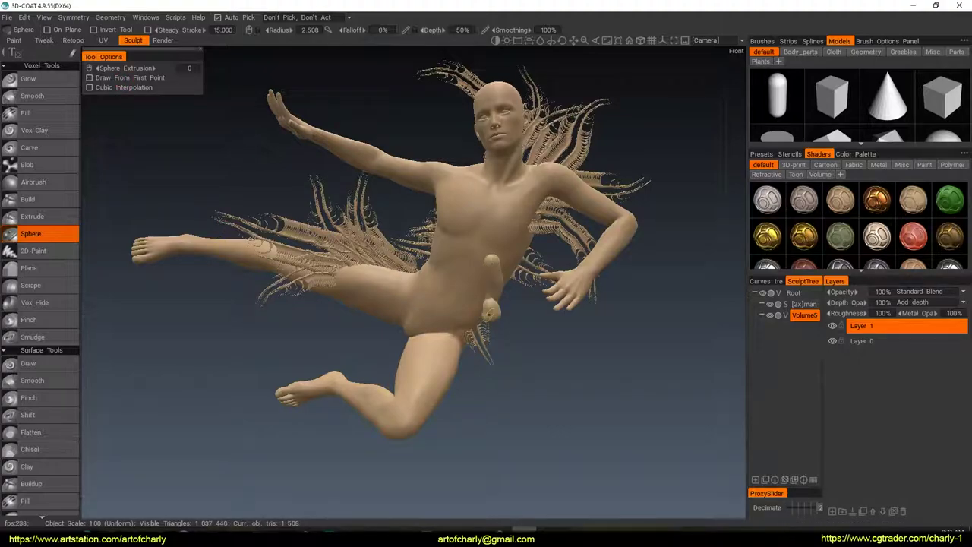
drag(489, 314, 487, 355)
mouse_move(510, 304)
alt+mouse_down()
mouse_move(481, 314)
mouse_move(453, 357)
mouse_move(465, 304)
mouse_move(505, 230)
mouse_move(501, 283)
mouse_move(482, 325)
mouse_move(486, 347)
alt+mouse_up()
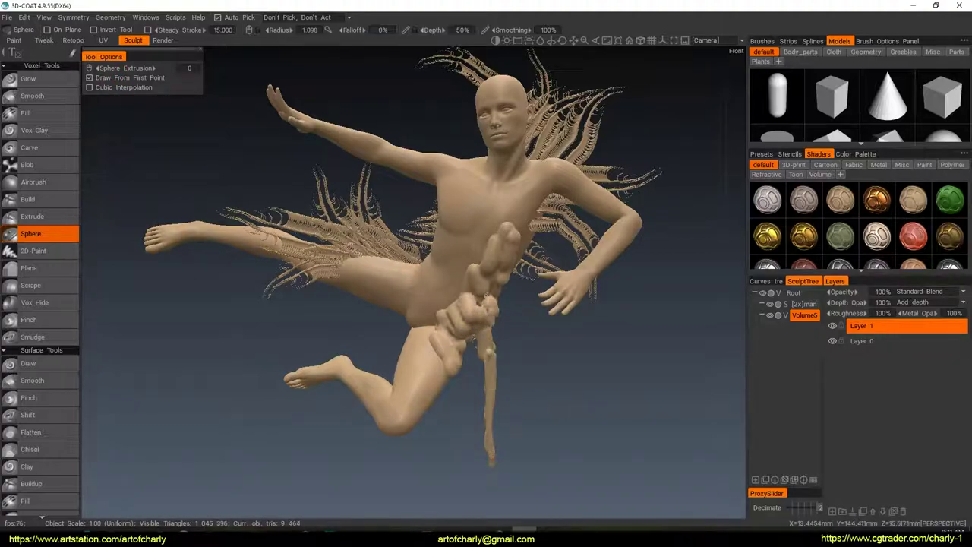
drag(503, 299, 504, 362)
mouse_move(498, 270)
alt+mouse_down()
mouse_move(493, 284)
mouse_move(519, 281)
mouse_move(475, 288)
alt+mouse_up()
click(492, 276)
right_drag(474, 285, 486, 280)
mouse_move(486, 279)
mouse_down()
mouse_move(497, 242)
mouse_move(541, 231)
mouse_move(489, 251)
mouse_move(513, 193)
mouse_move(497, 233)
mouse_move(519, 288)
mouse_up()
click(450, 255)
click(464, 236)
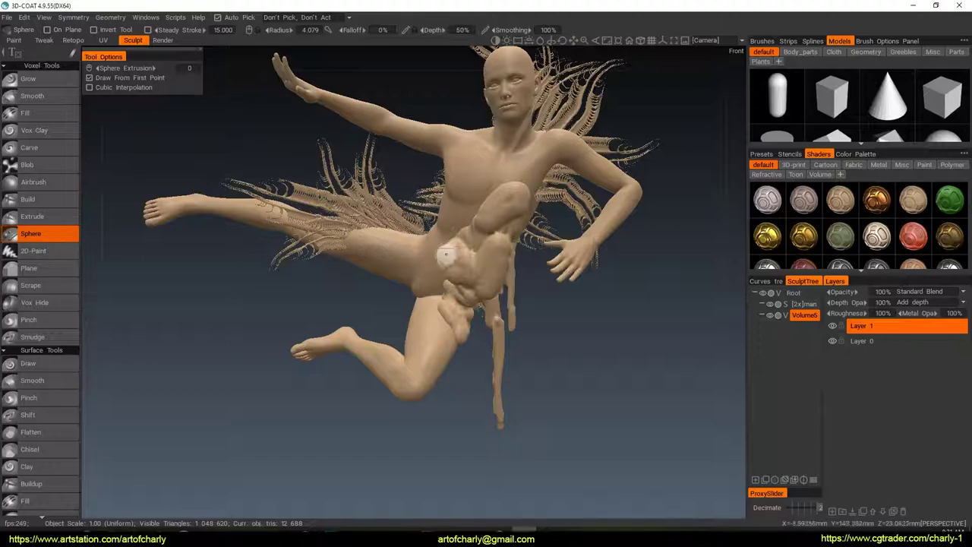
Step: Try a dark red shader on the new volume and view it from several angles
scroll(49, 275, down, 10)
scroll(31, 281, up, 10)
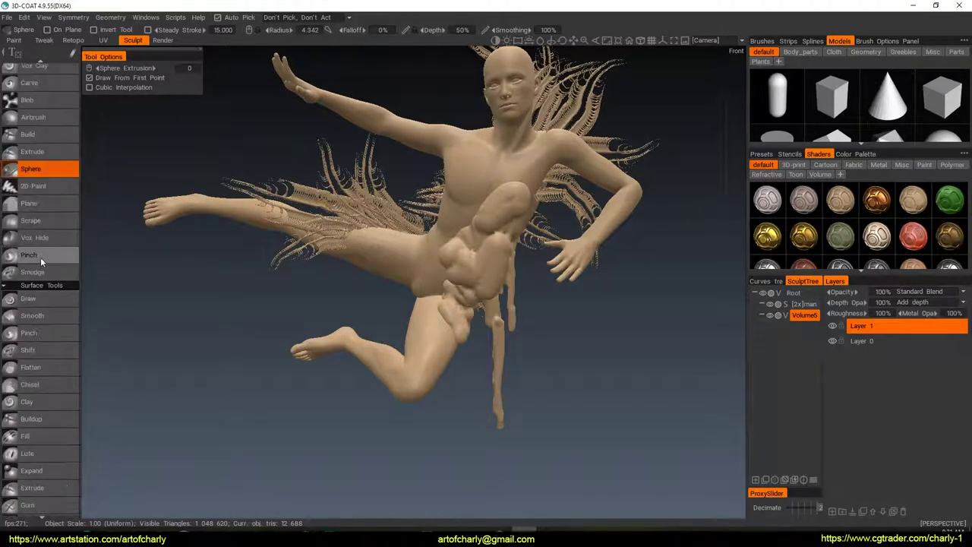
scroll(40, 257, up, 2)
scroll(885, 220, down, 2)
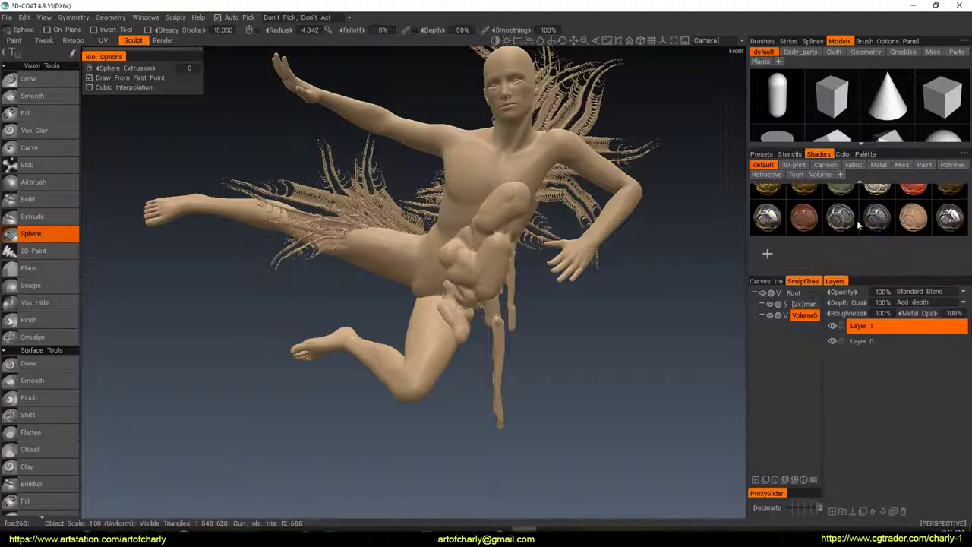
click(804, 250)
click(408, 320)
mouse_move(610, 284)
alt+mouse_down()
mouse_move(667, 276)
mouse_move(611, 284)
alt+mouse_up()
alt+drag(540, 335, 510, 311)
mouse_move(509, 311)
alt+right_down()
mouse_move(509, 322)
mouse_move(503, 299)
alt+right_up()
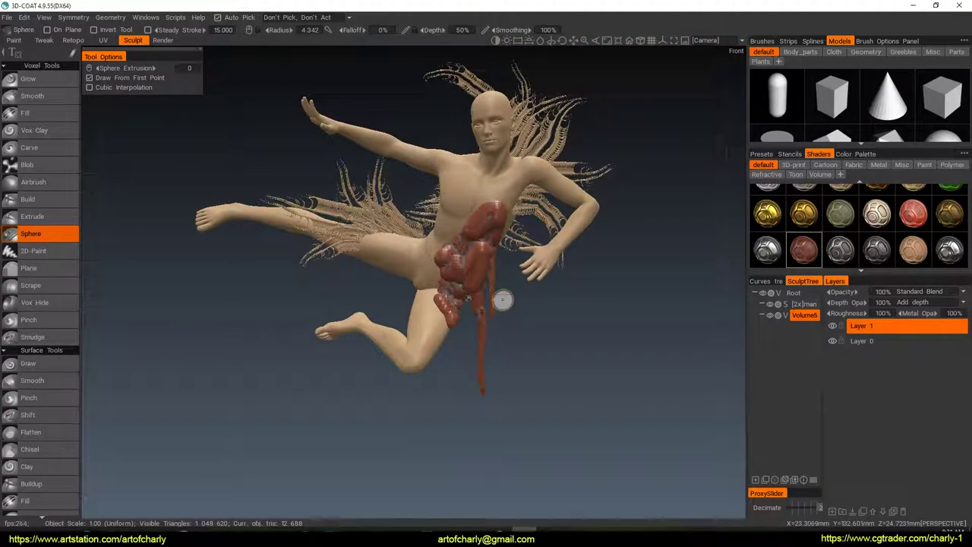
alt+drag(459, 247, 498, 245)
Step: Assign the glossy off-white MatCap shader to the new volume and dismiss the notice about PBR compatibility
click(887, 216)
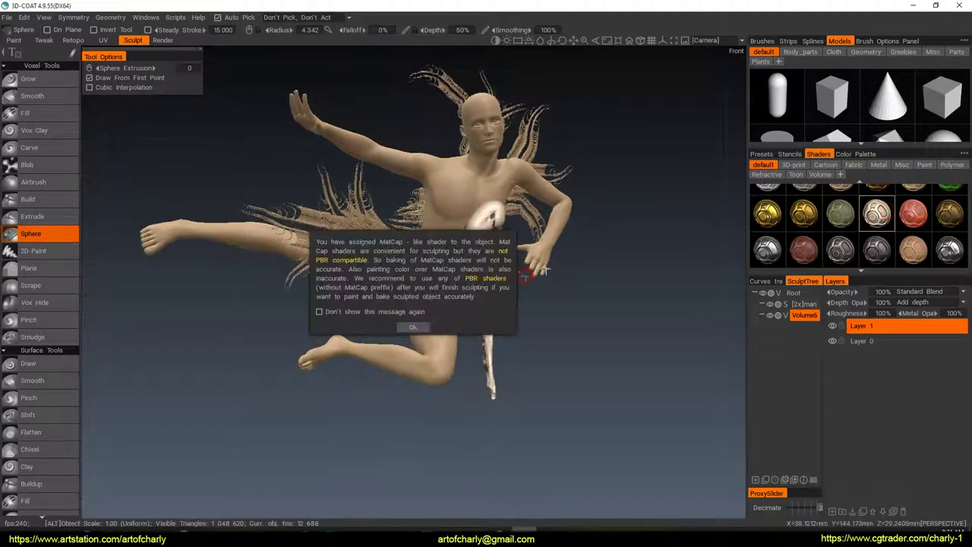
click(413, 327)
alt+drag(624, 339, 562, 333)
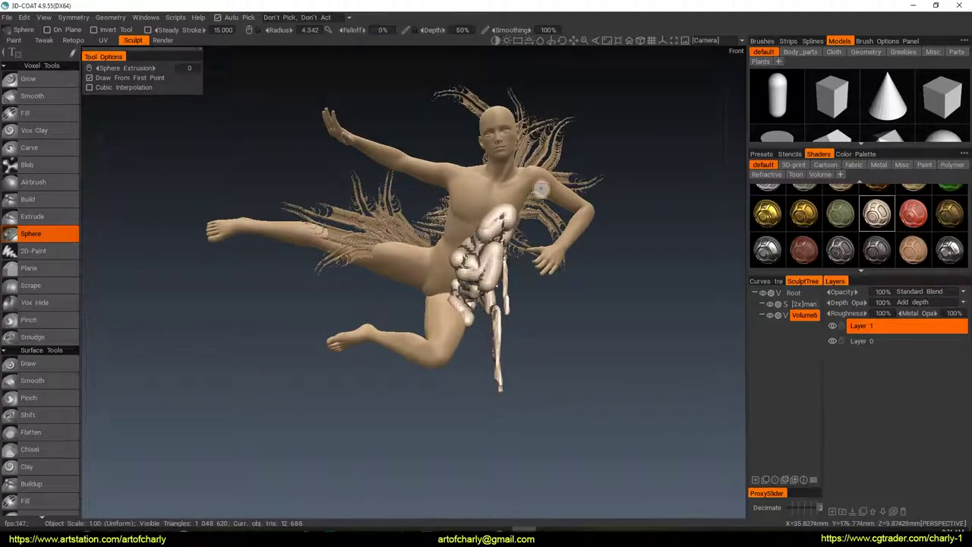
Step: Compare the figure and its pale sculpted mass with the paint-drenched reference photo on Pinterest
key(alt+Tab)
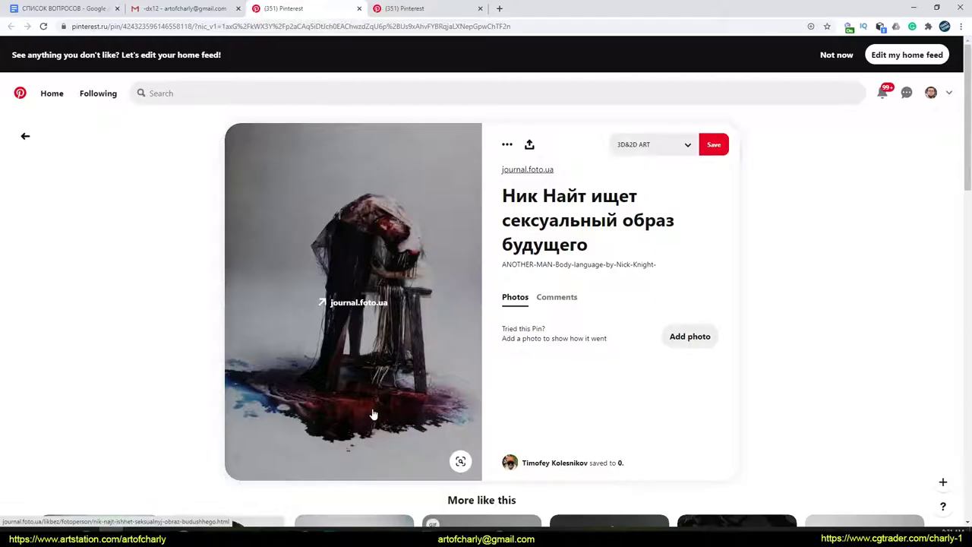
key(alt+Tab)
alt+drag(457, 334, 451, 348)
key(alt+Tab)
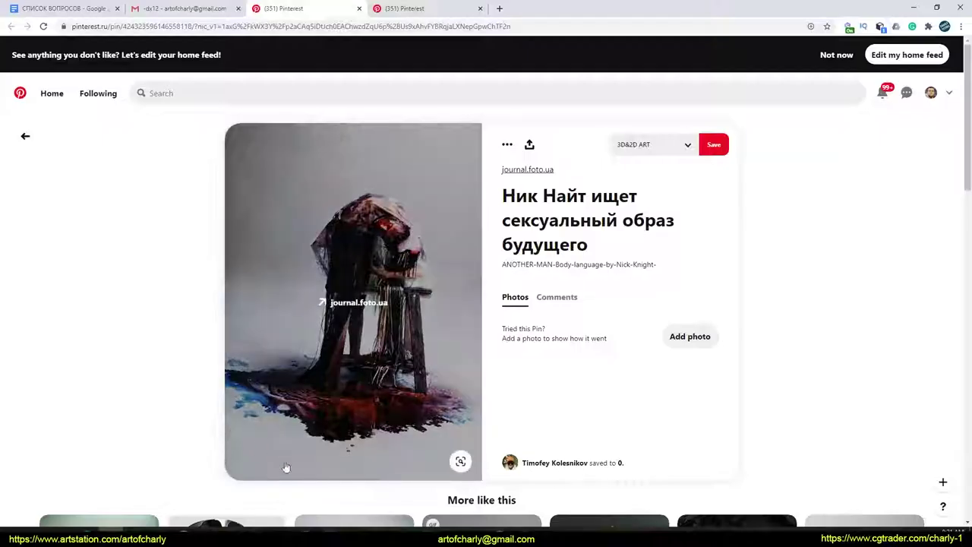
key(alt+Tab)
alt+drag(450, 347, 476, 361)
alt+right_drag(476, 363, 483, 368)
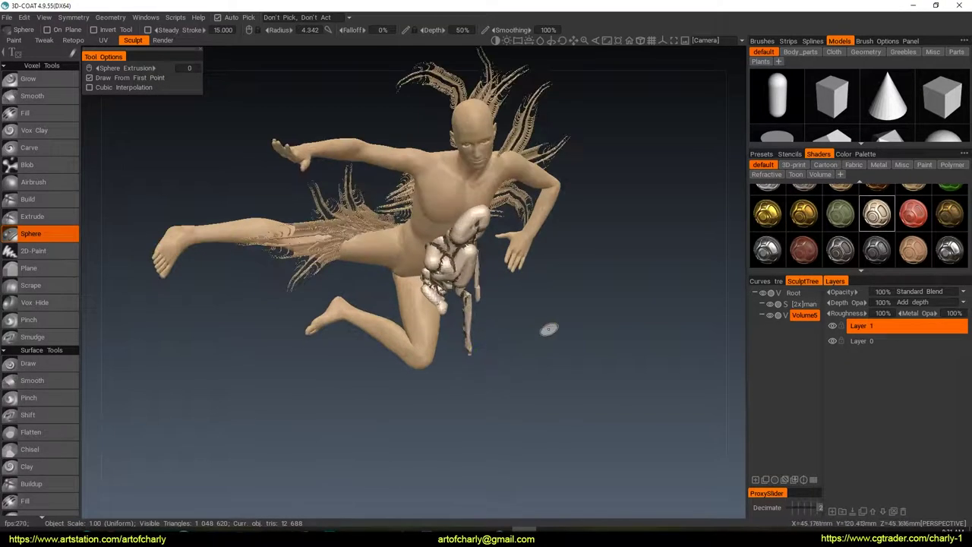
drag(549, 329, 547, 316)
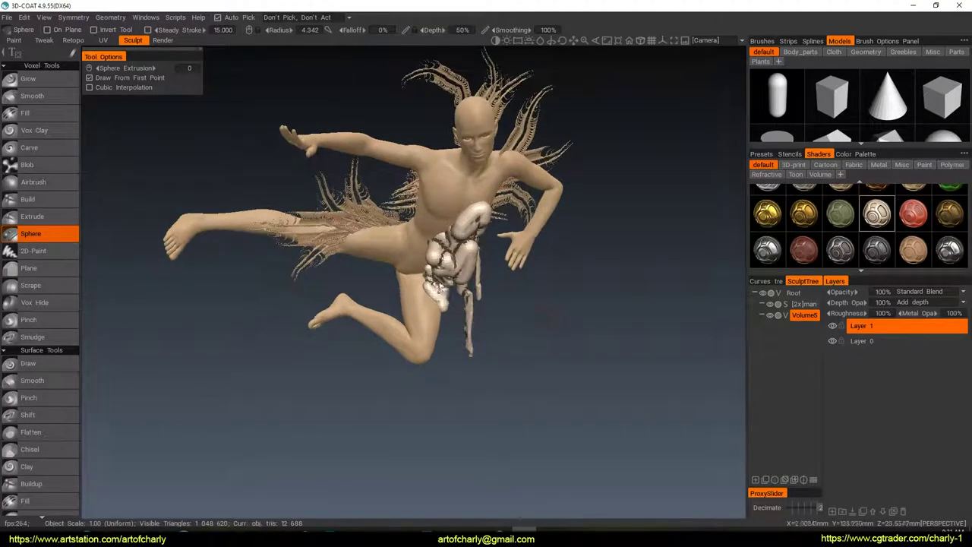
Step: Close 3D-Coat and KeyShot and switch to Teya Conceptor
click(953, 5)
click(412, 299)
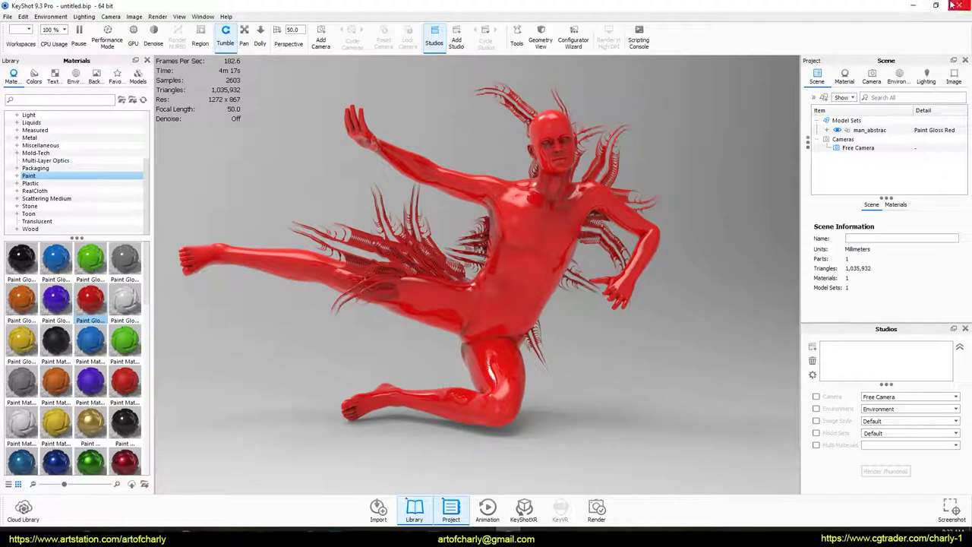
click(954, 5)
click(524, 278)
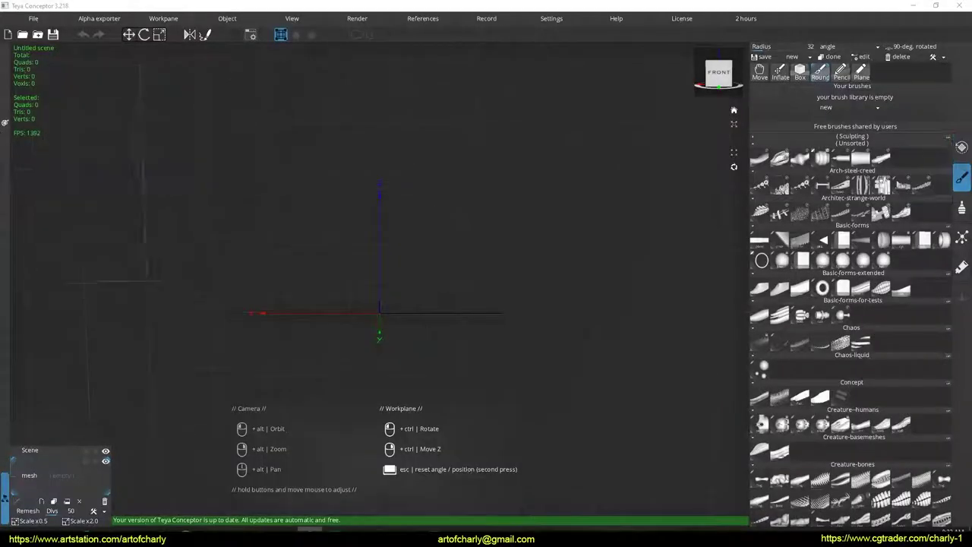
Step: Open man_abstrac.obj as the scene and add a new empty mesh layer to it
click(33, 18)
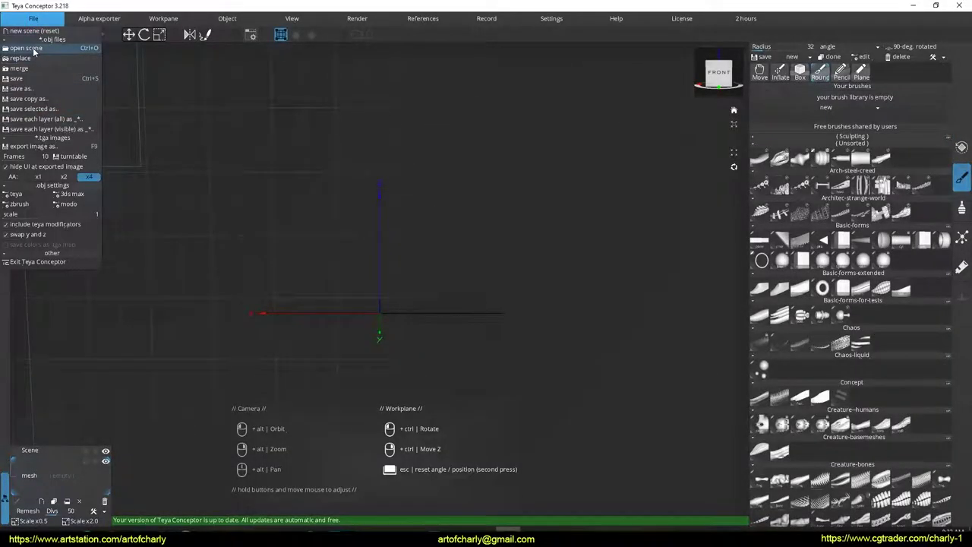
click(33, 50)
scroll(281, 227, down, 5)
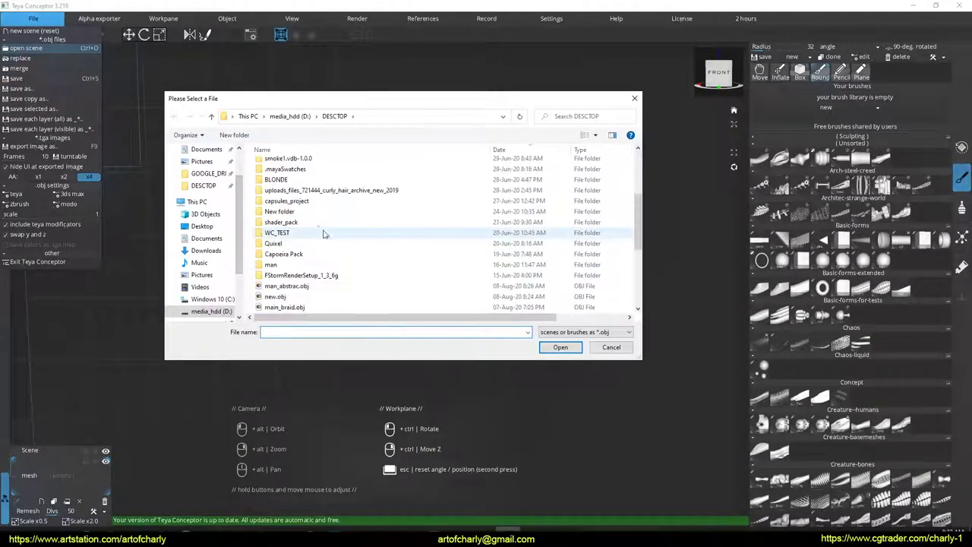
click(287, 190)
click(560, 347)
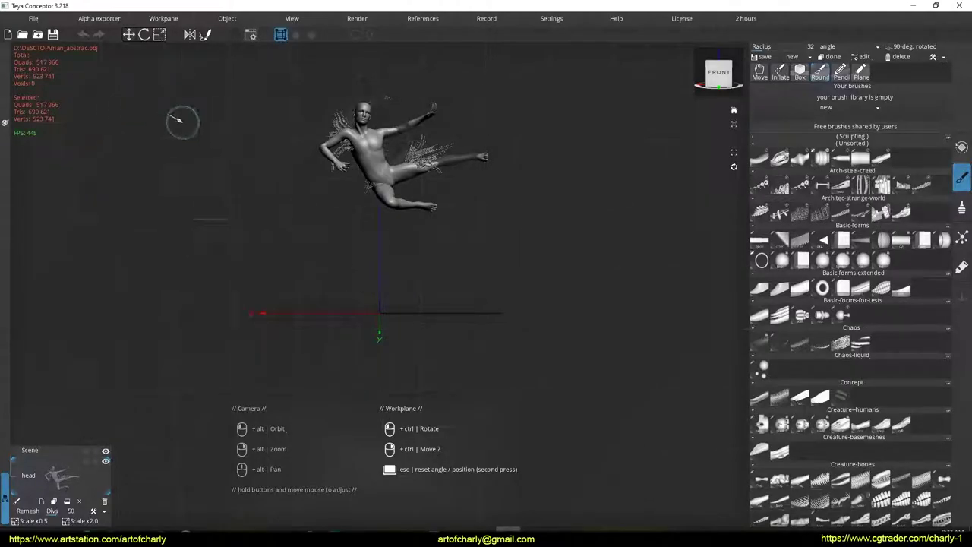
click(51, 503)
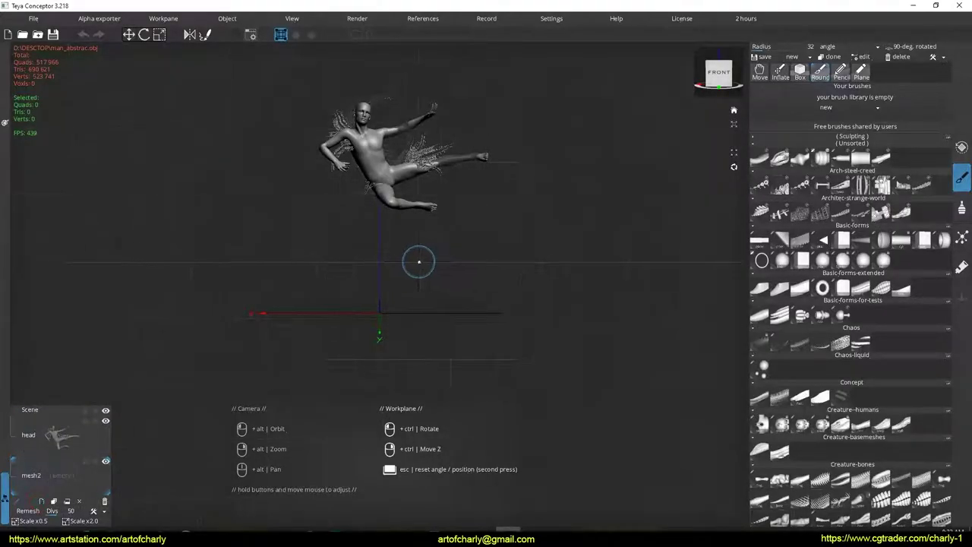
scroll(410, 249, down, 2)
scroll(425, 227, up, 6)
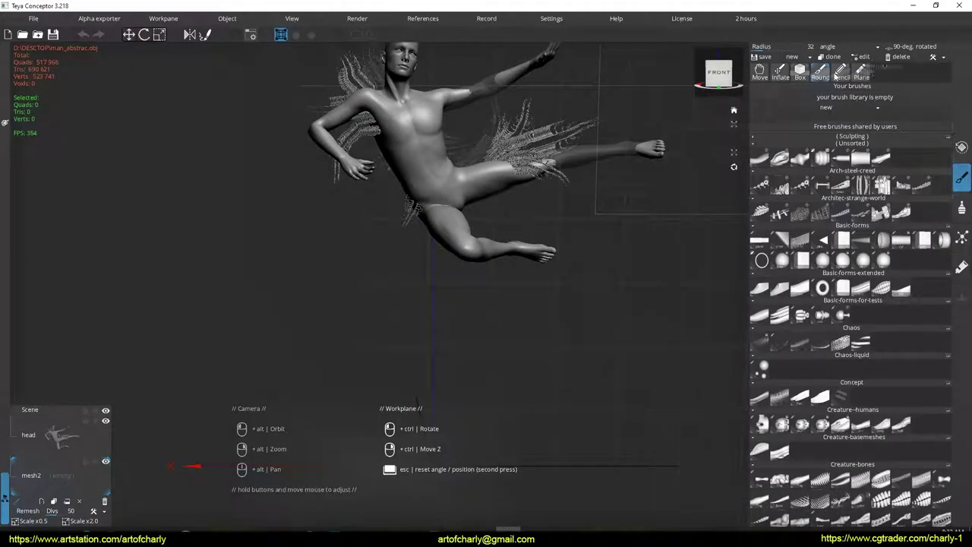
drag(412, 226, 393, 353)
key(ctrl+z)
Step: Align the workplane with the front of the figure's torso and set the Round brush radius to 11
mouse_move(422, 228)
alt+middle_down()
mouse_move(425, 379)
mouse_move(412, 168)
alt+middle_up()
alt+drag(413, 228, 422, 263)
scroll(422, 263, up, 2)
ctrl+right_drag(422, 263, 432, 284)
alt+drag(433, 284, 422, 288)
ctrl+right_drag(422, 282, 424, 270)
ctrl+drag(424, 270, 432, 253)
right_drag(432, 252, 423, 250)
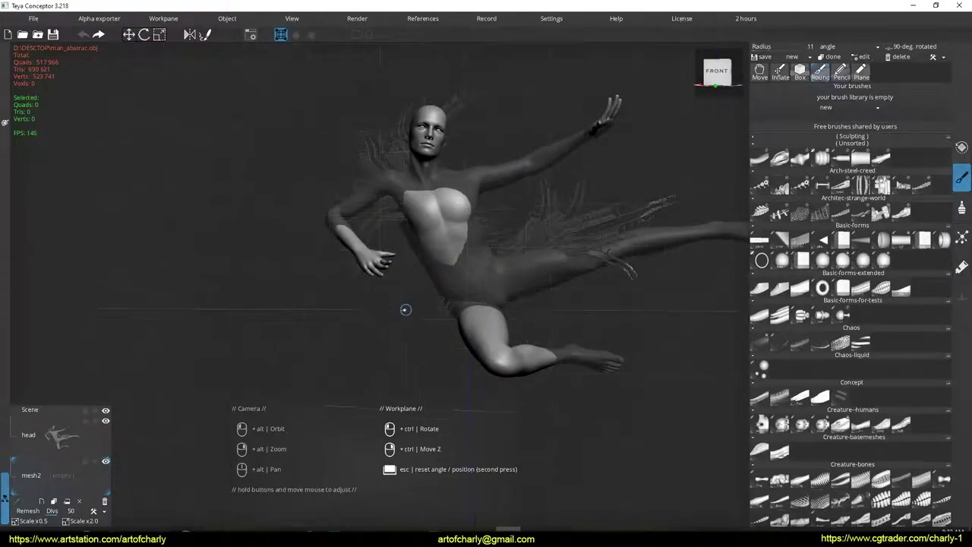
Step: Draw a bundle of long, wavy strands hanging from the figure's torso with the Round brush
alt+drag(453, 287, 445, 275)
mouse_move(438, 224)
mouse_down()
mouse_move(437, 455)
mouse_move(449, 243)
mouse_move(428, 262)
mouse_move(430, 239)
mouse_up()
mouse_move(439, 293)
mouse_down()
mouse_move(435, 406)
mouse_move(417, 291)
mouse_move(434, 414)
mouse_move(457, 250)
mouse_move(454, 467)
mouse_move(446, 400)
mouse_up()
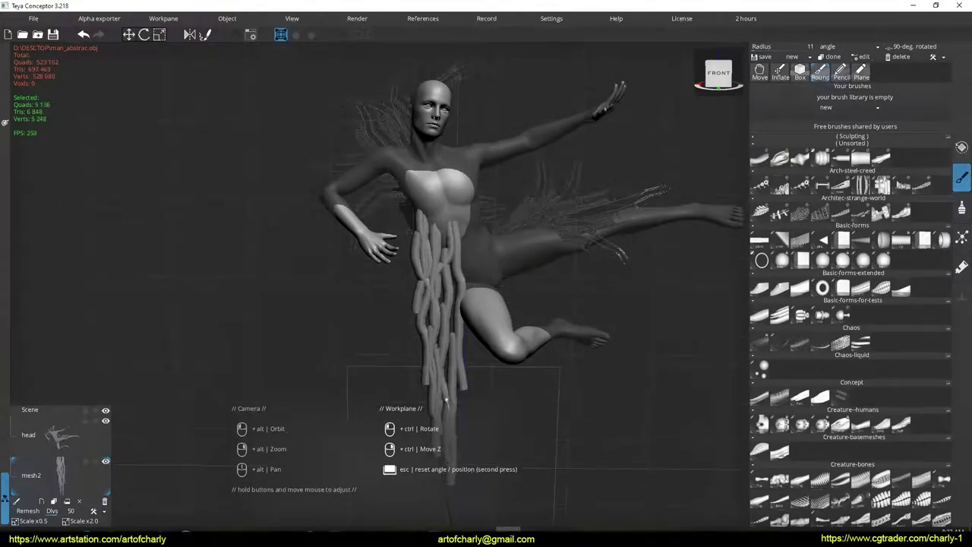
drag(412, 203, 425, 307)
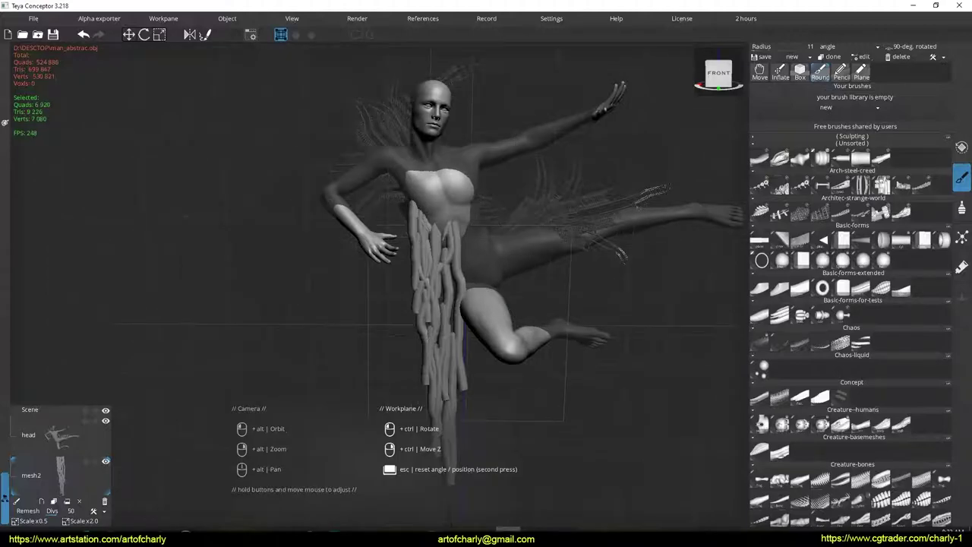
Step: Try remeshing the hanging strands with increasing divisions up to 119, undoing each result
click(30, 514)
key(ctrl+z)
mouse_move(215, 359)
alt+mouse_down()
mouse_move(333, 316)
mouse_move(228, 351)
alt+mouse_up()
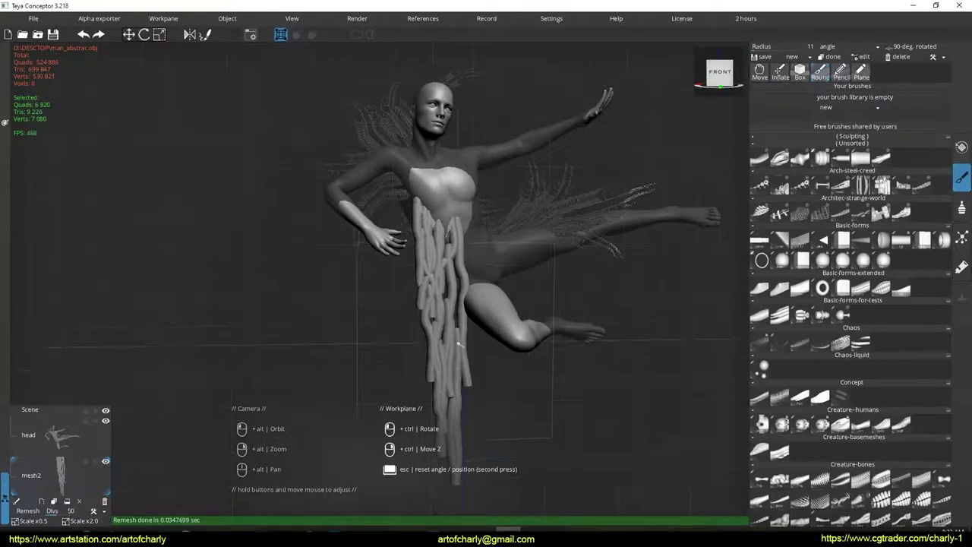
alt+drag(458, 344, 283, 326)
alt+drag(463, 393, 398, 394)
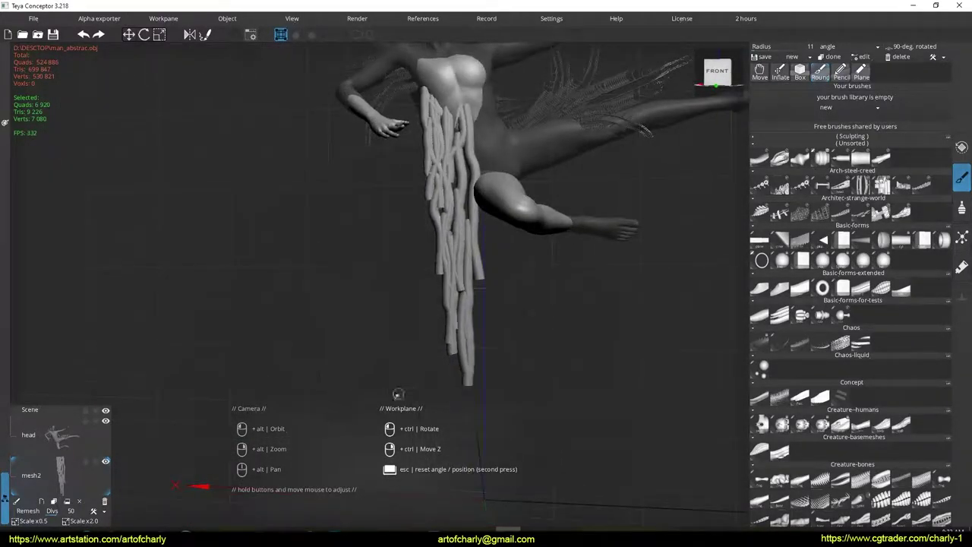
click(28, 510)
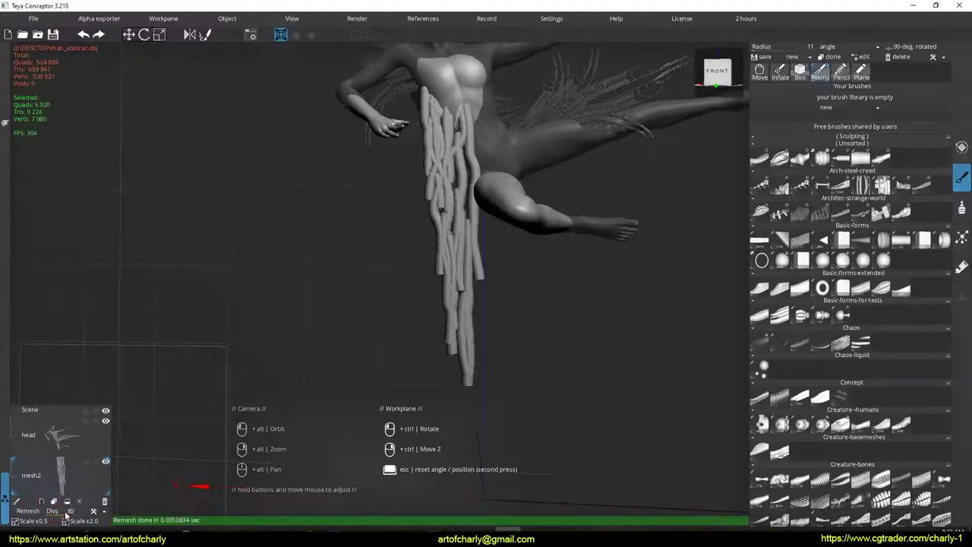
click(37, 514)
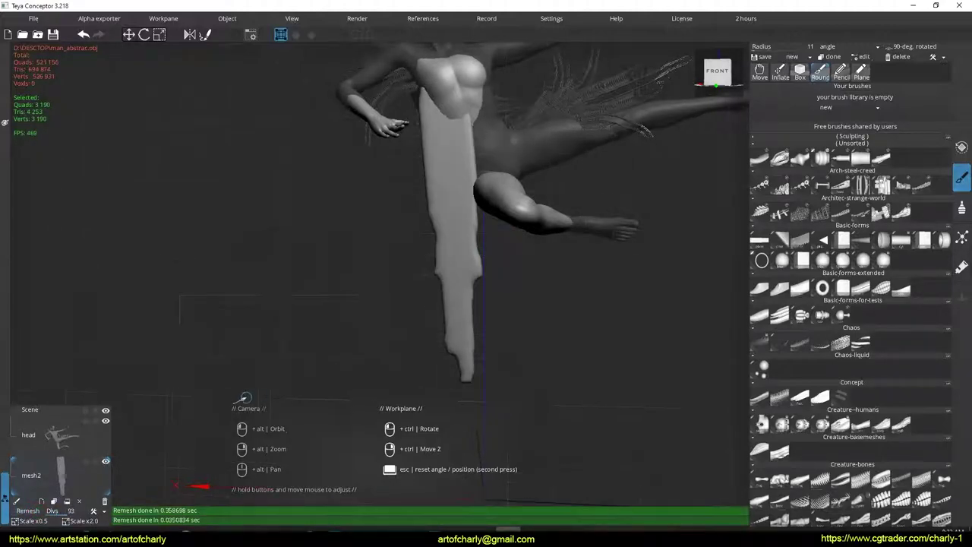
click(95, 512)
click(96, 512)
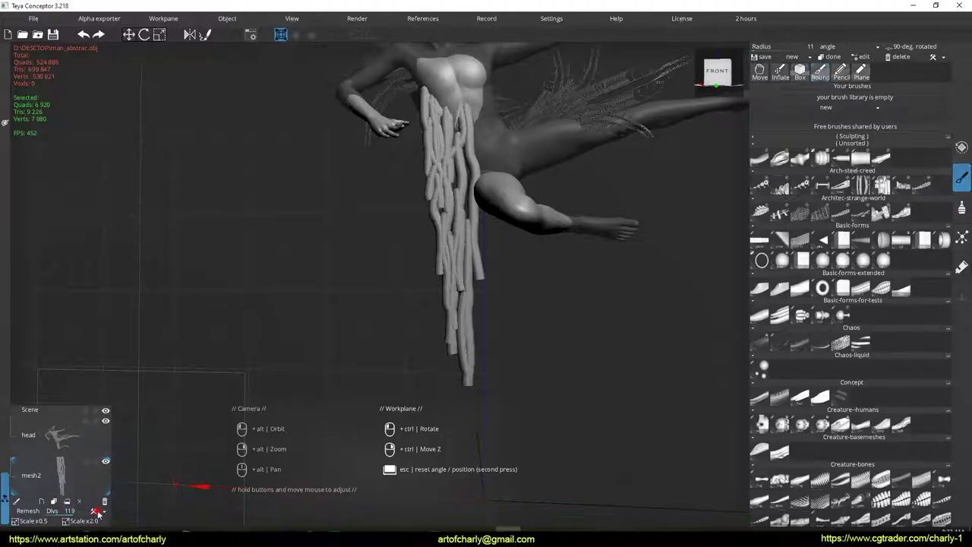
click(31, 510)
key(ctrl+z)
Step: Rotate the workplane to lie flat like a floor beneath the hanging strands
mouse_move(432, 319)
alt+mouse_down()
mouse_move(486, 312)
mouse_move(439, 317)
mouse_move(442, 333)
alt+mouse_up()
ctrl+drag(498, 406, 483, 353)
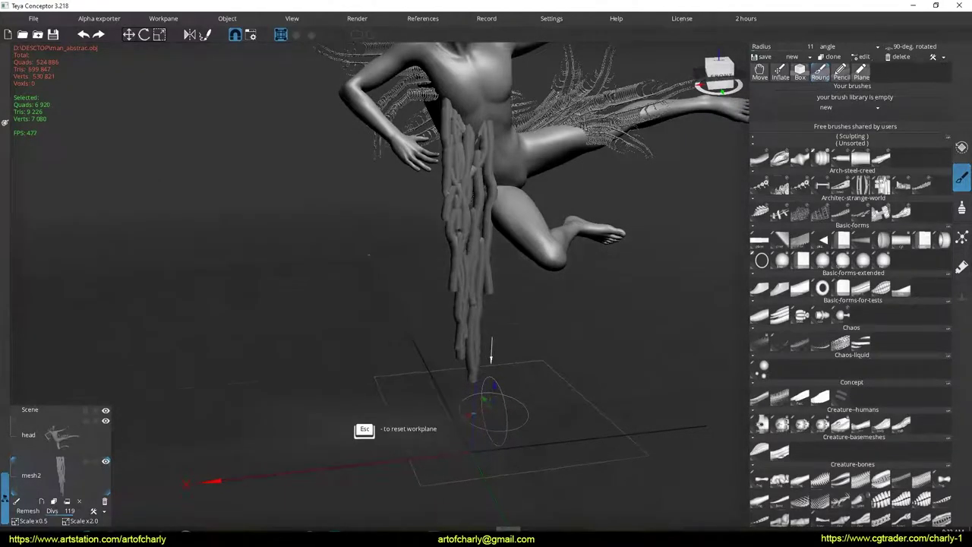
mouse_move(507, 370)
alt+mouse_down()
mouse_move(577, 349)
mouse_move(471, 380)
mouse_move(477, 354)
mouse_move(436, 357)
mouse_move(399, 406)
mouse_move(529, 488)
alt+mouse_up()
mouse_move(533, 417)
alt+mouse_down()
mouse_move(554, 356)
mouse_move(478, 403)
mouse_move(494, 385)
alt+mouse_up()
key(ctrl+z)
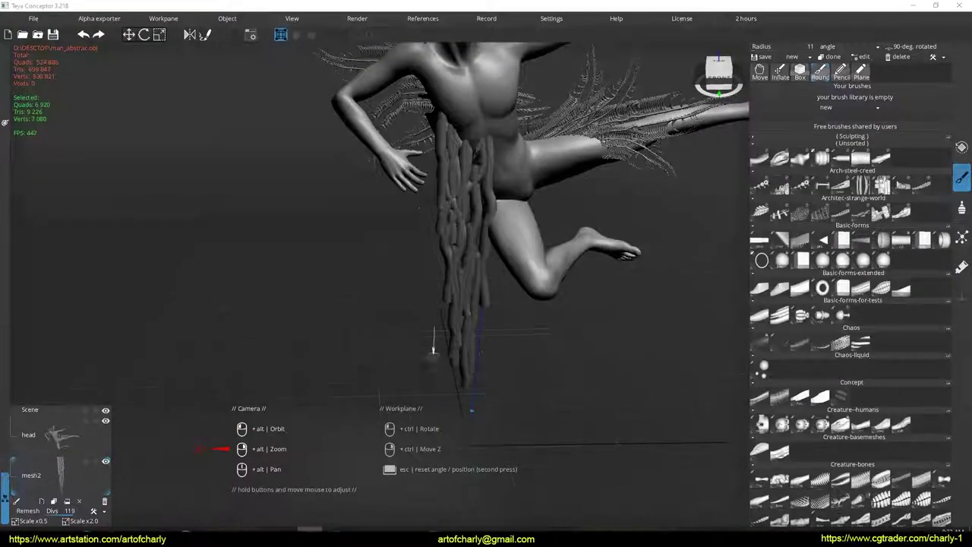
Step: Check the paint puddle in the Pinterest reference photo and return to Teya Conceptor
key(alt+Tab)
key(alt+Tab)
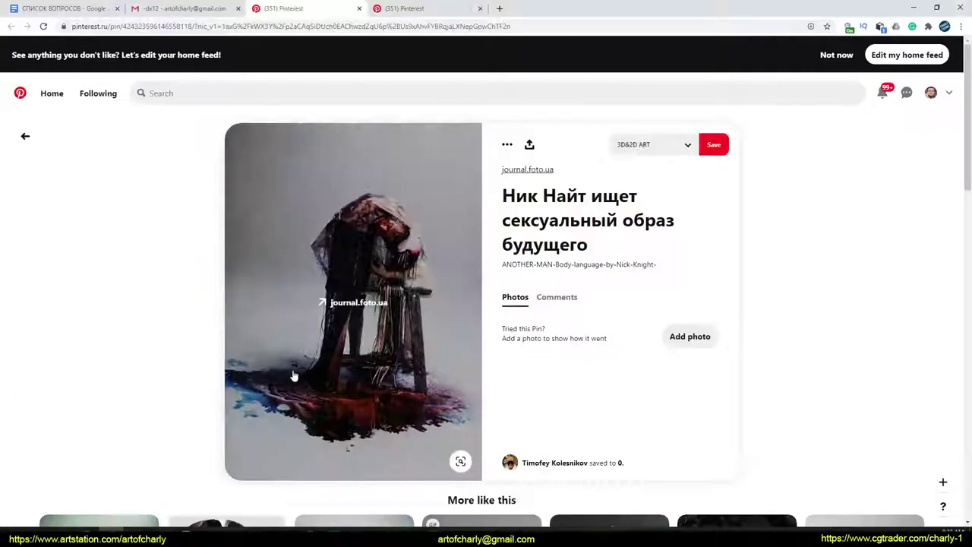
key(alt+Tab)
key(alt+Tab)
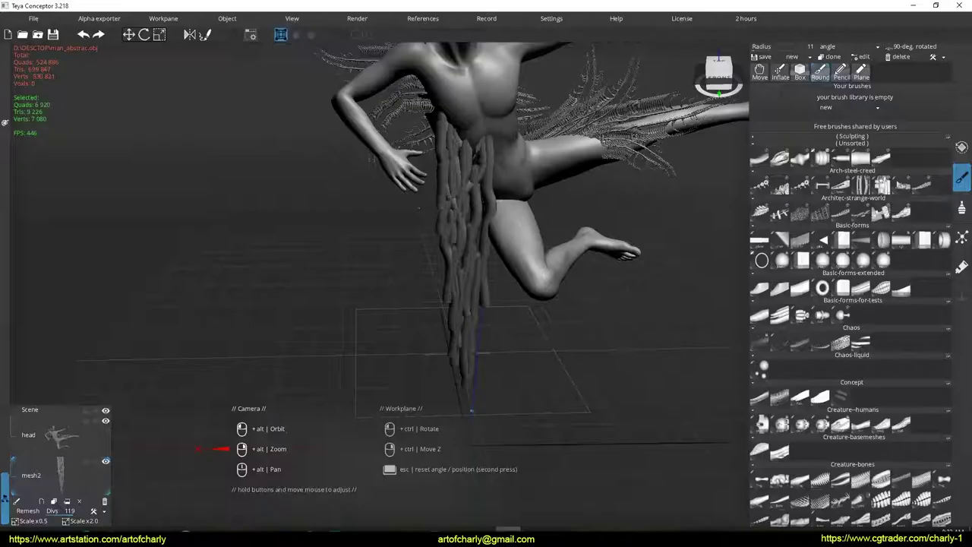
Step: Draw a wavy puddle outline on the floor around the strands and fill it with broad Round strokes up to radius 23
alt+drag(419, 208, 208, 158)
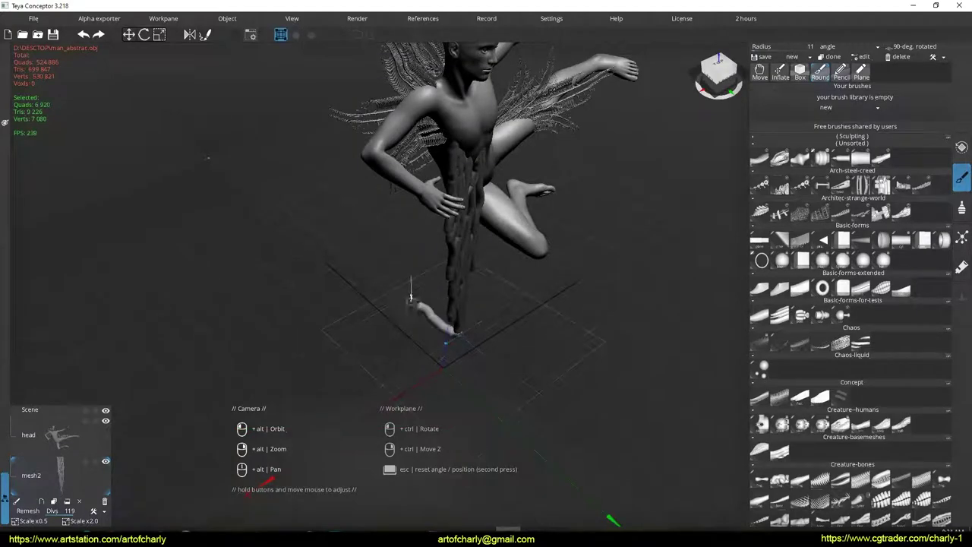
mouse_move(336, 382)
mouse_down()
mouse_move(497, 429)
mouse_move(613, 355)
mouse_up()
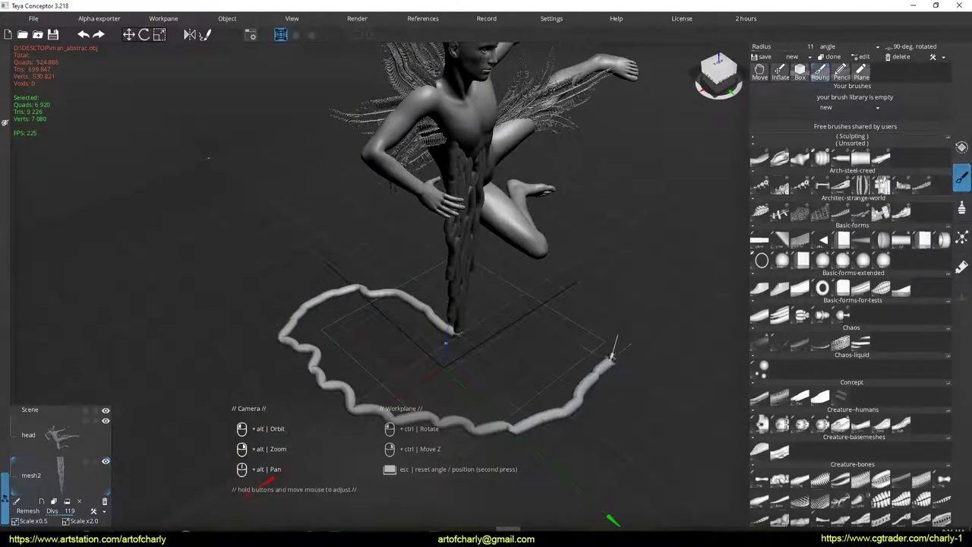
right_drag(428, 346, 456, 346)
mouse_move(407, 325)
mouse_down()
mouse_move(354, 311)
mouse_move(325, 369)
mouse_move(534, 406)
mouse_move(538, 369)
mouse_up()
key(ctrl+z)
right_drag(428, 354, 456, 354)
drag(428, 353, 389, 355)
right_drag(389, 355, 375, 357)
mouse_move(375, 357)
mouse_down()
mouse_move(313, 342)
mouse_move(360, 327)
mouse_move(418, 339)
mouse_move(357, 296)
mouse_move(327, 341)
mouse_move(403, 395)
mouse_move(546, 410)
mouse_move(508, 369)
mouse_move(449, 332)
mouse_move(585, 351)
mouse_move(602, 383)
mouse_move(516, 353)
mouse_up()
key(ctrl+z)
key(ctrl+z)
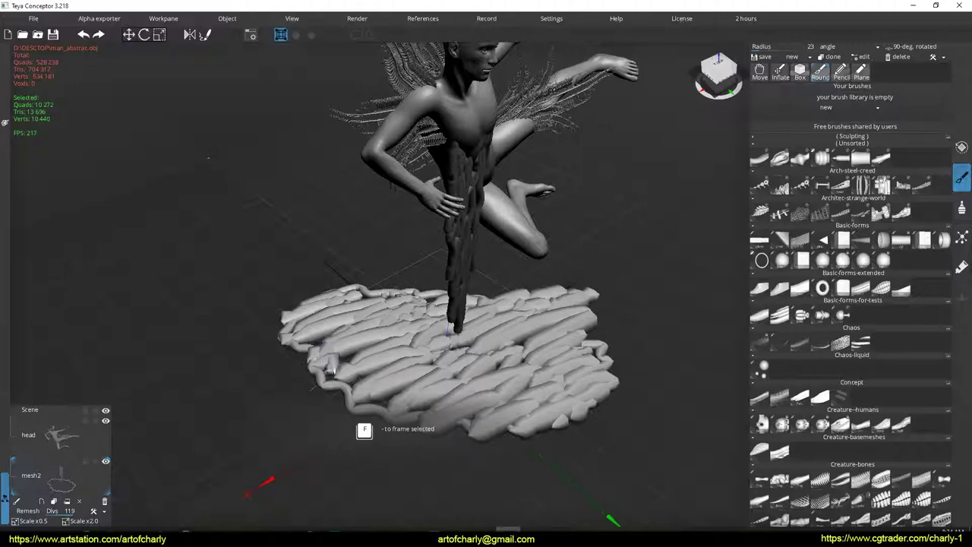
drag(366, 391, 428, 407)
Step: Reduce the Round brush radius to 8 and draw thin strands joining the hanging bundle to the puddle
middle_drag(428, 407, 357, 354)
middle_drag(475, 304, 454, 325)
right_drag(454, 325, 449, 325)
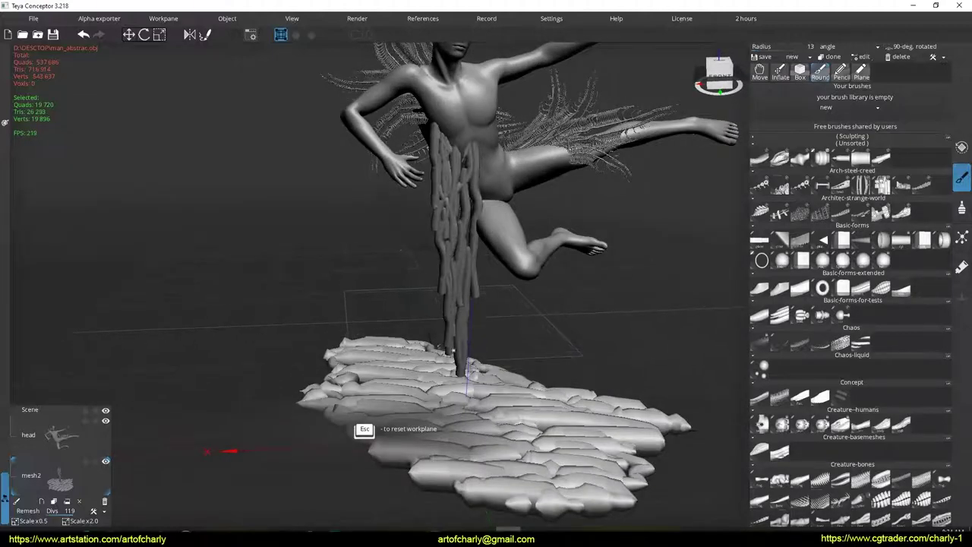
mouse_move(463, 367)
mouse_down()
mouse_move(459, 399)
mouse_move(454, 354)
mouse_move(456, 372)
mouse_up()
right_drag(472, 295, 468, 295)
drag(465, 280, 462, 414)
drag(457, 350, 457, 414)
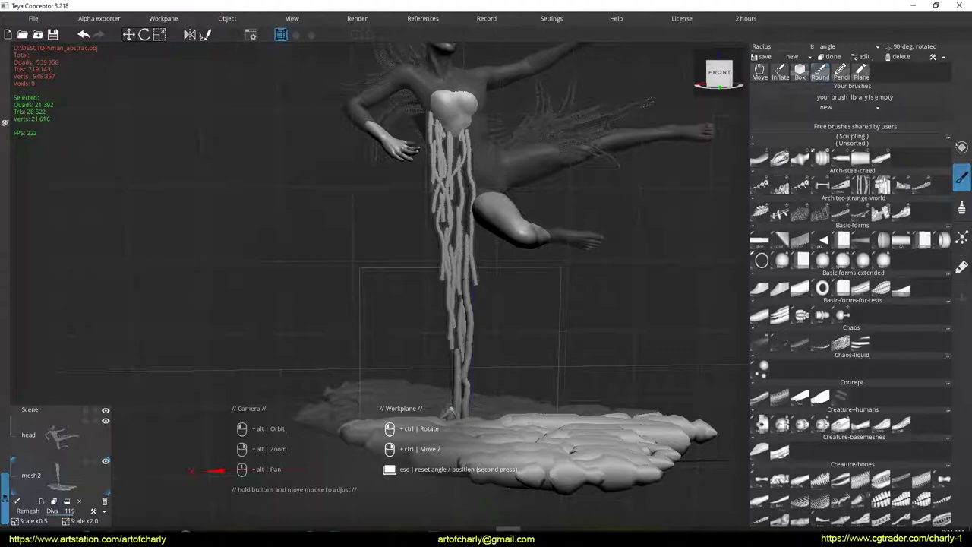
drag(459, 342, 465, 326)
Step: Save the scene as man_abstrac.obj in the DESCTOP folder, overwriting the existing file
mouse_move(465, 326)
alt+mouse_down()
mouse_move(463, 365)
mouse_move(470, 308)
mouse_move(499, 258)
mouse_move(490, 255)
alt+mouse_up()
scroll(412, 250, down, 1)
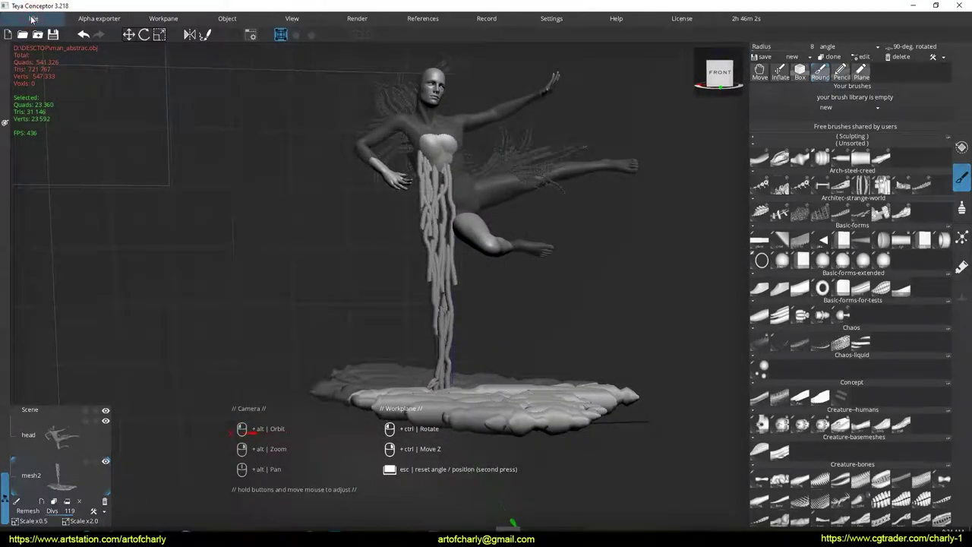
click(34, 19)
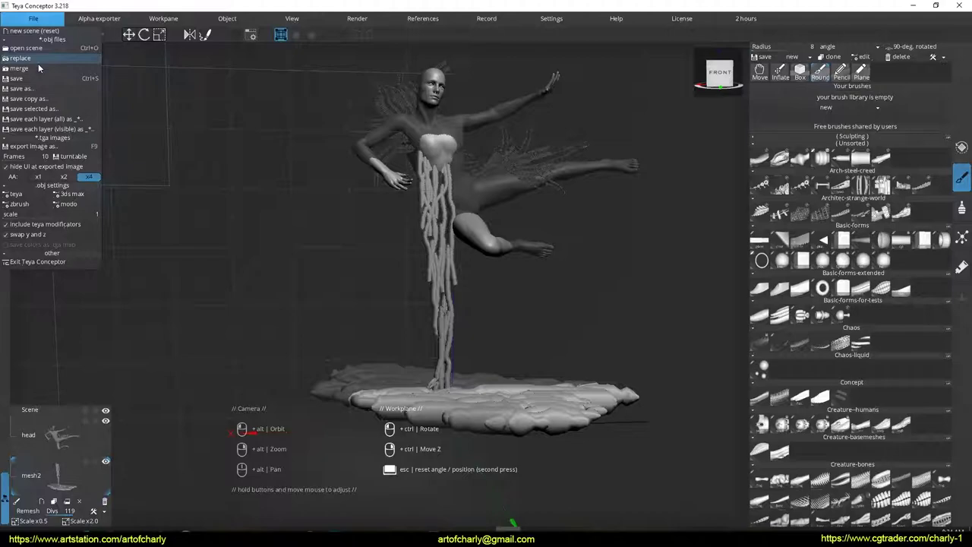
scroll(300, 251, down, 10)
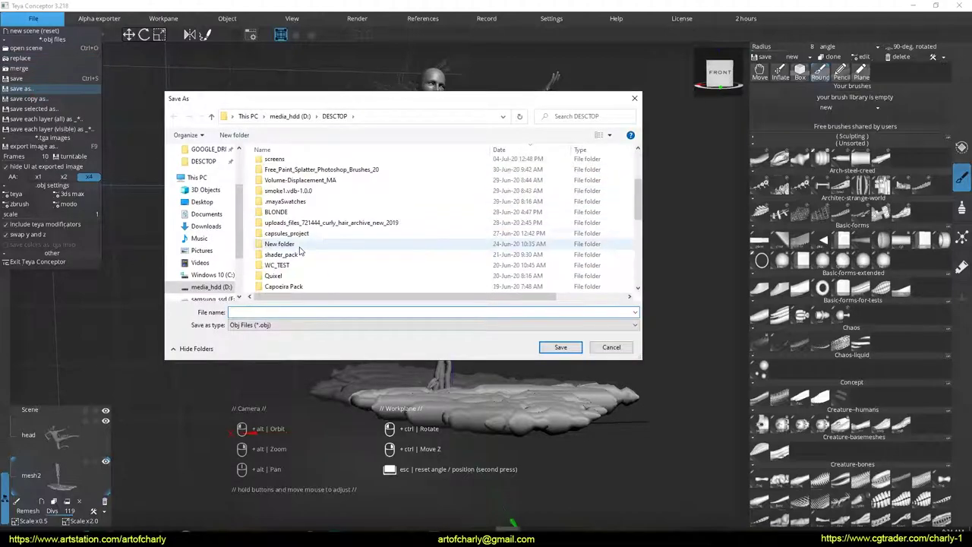
scroll(300, 251, down, 2)
scroll(303, 227, up, 3)
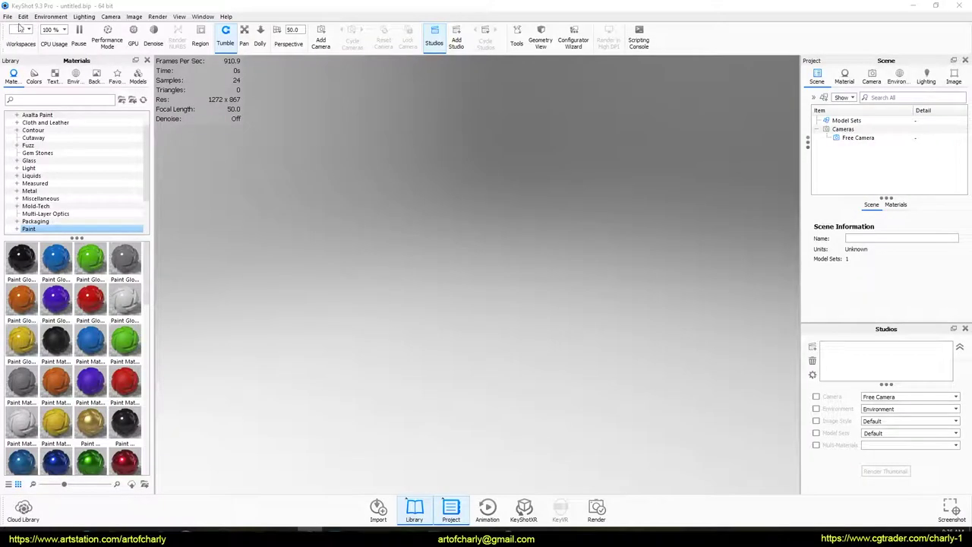
Step: Switch to KeyShot, import man_abstrac.obj with the offered import settings and turn the figure to face the camera
click(7, 17)
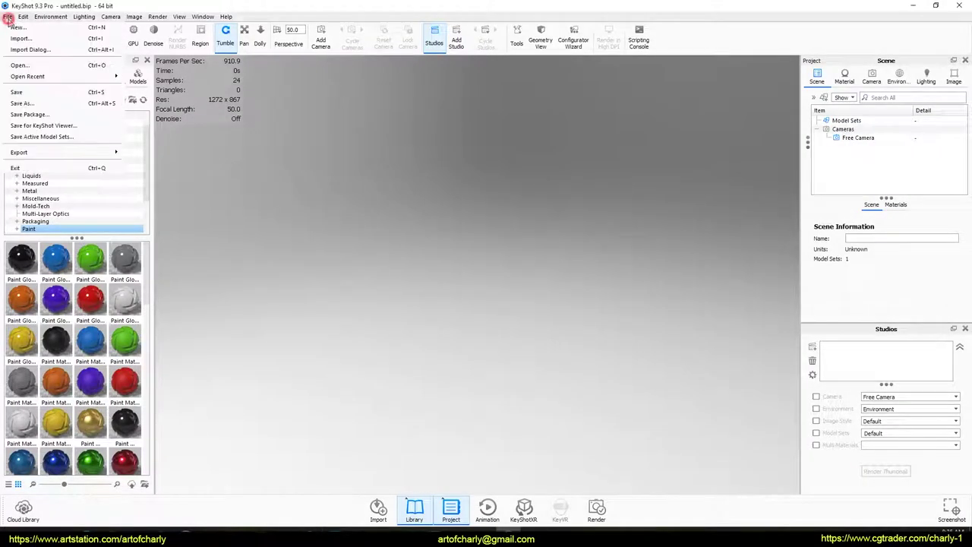
click(28, 39)
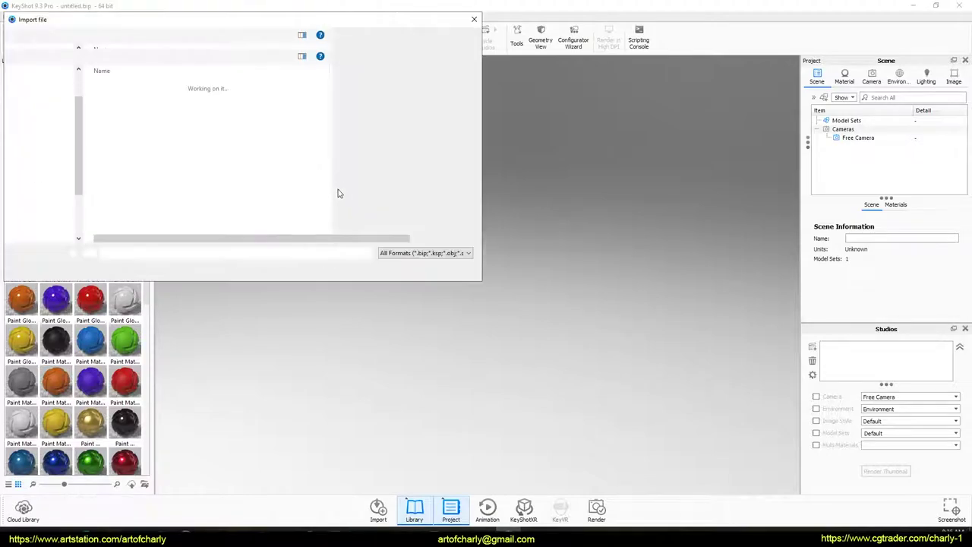
double_click(145, 207)
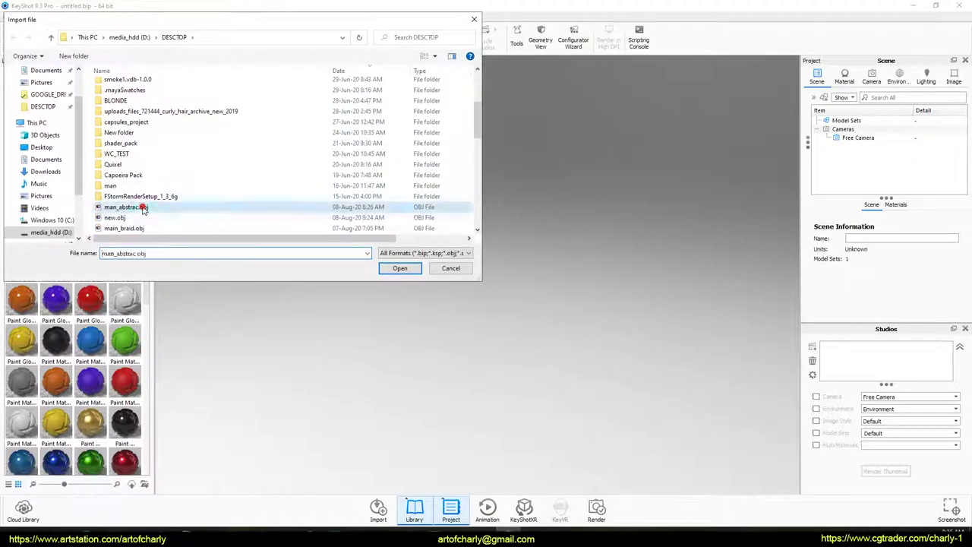
click(552, 321)
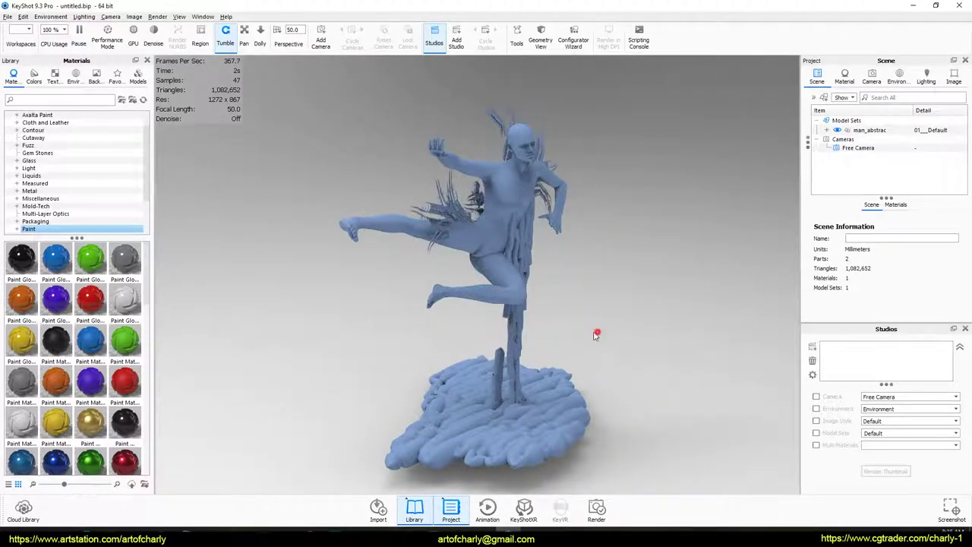
drag(585, 320, 620, 341)
Step: Browse the paint materials and the other material library categories for one to use on the imported figure
scroll(57, 302, down, 5)
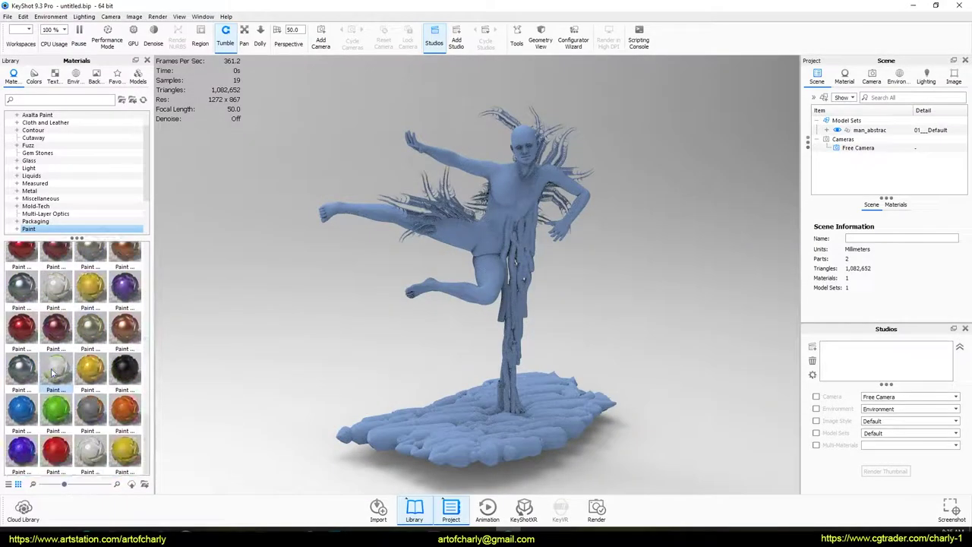
scroll(56, 228, down, 3)
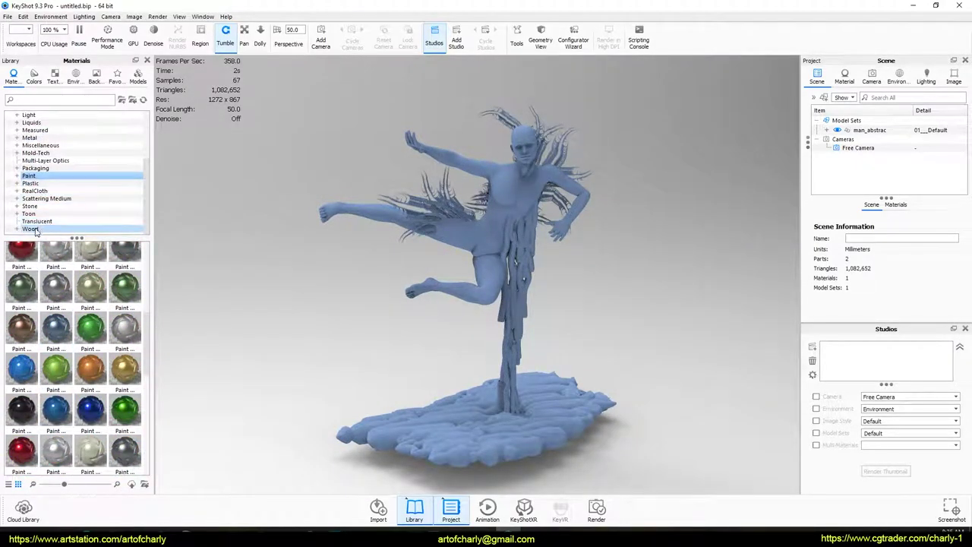
scroll(60, 202, up, 4)
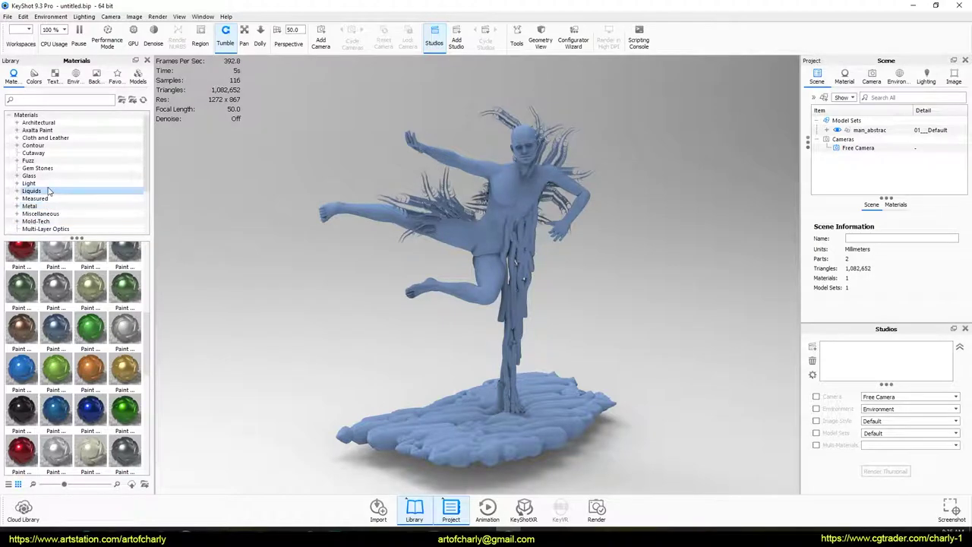